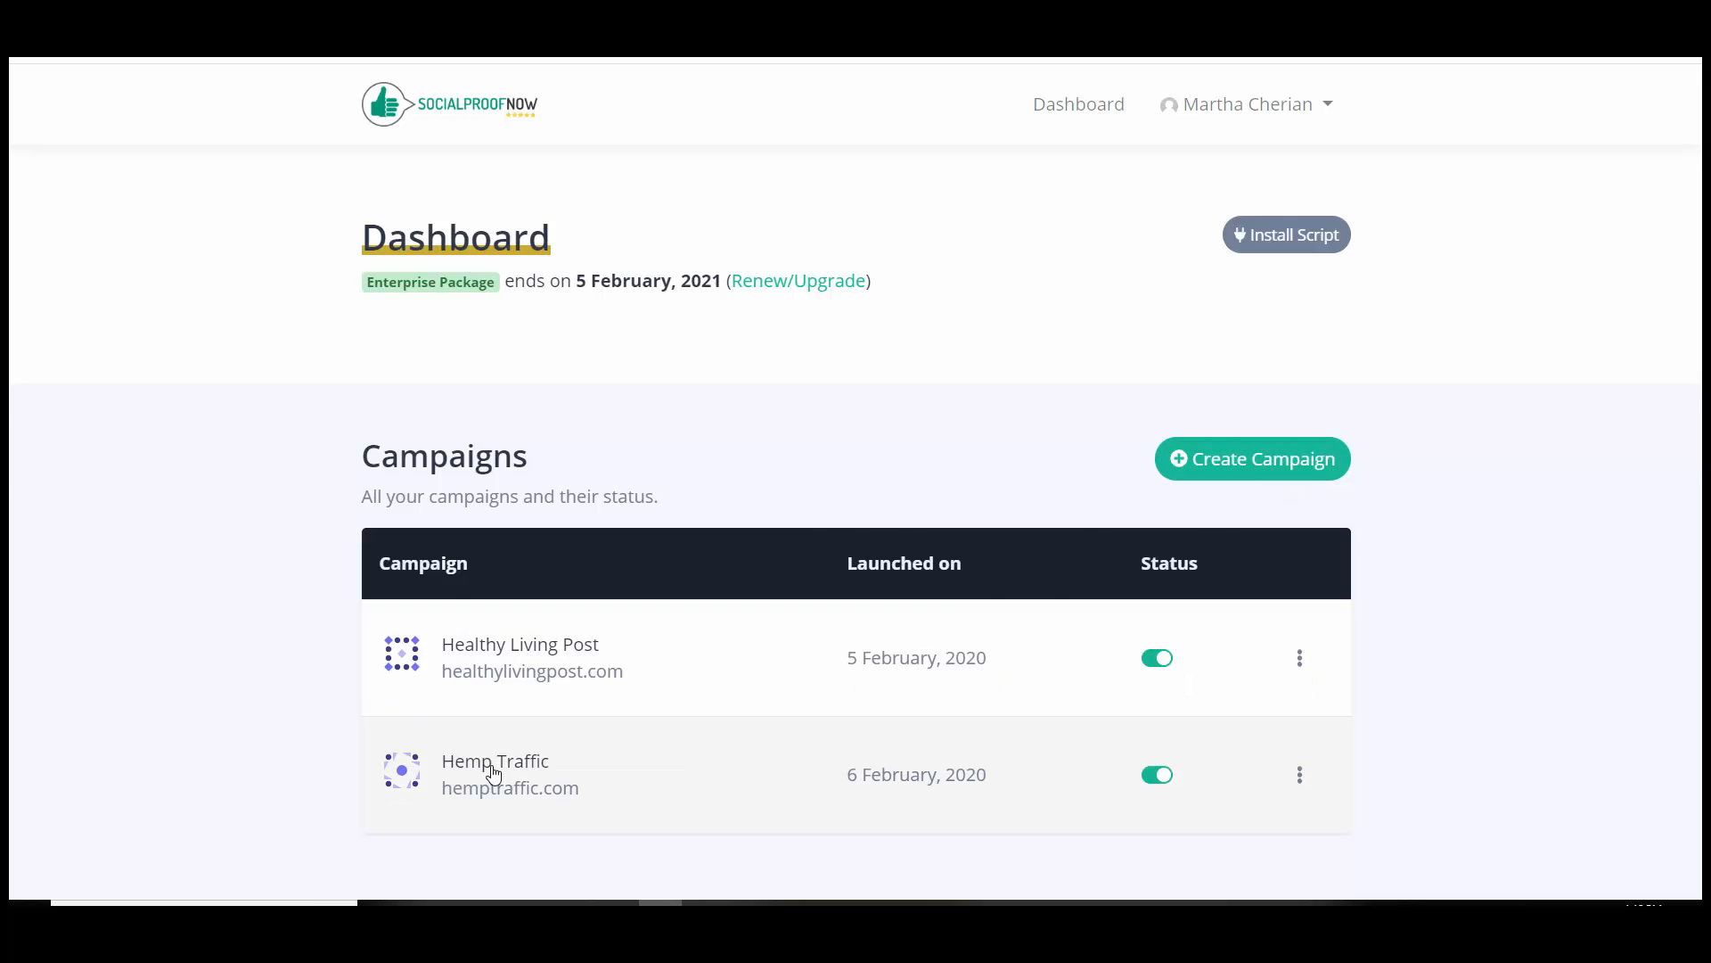
- Open the Hemp Traffic campaign and start creating a new notification
left_click(491, 768)
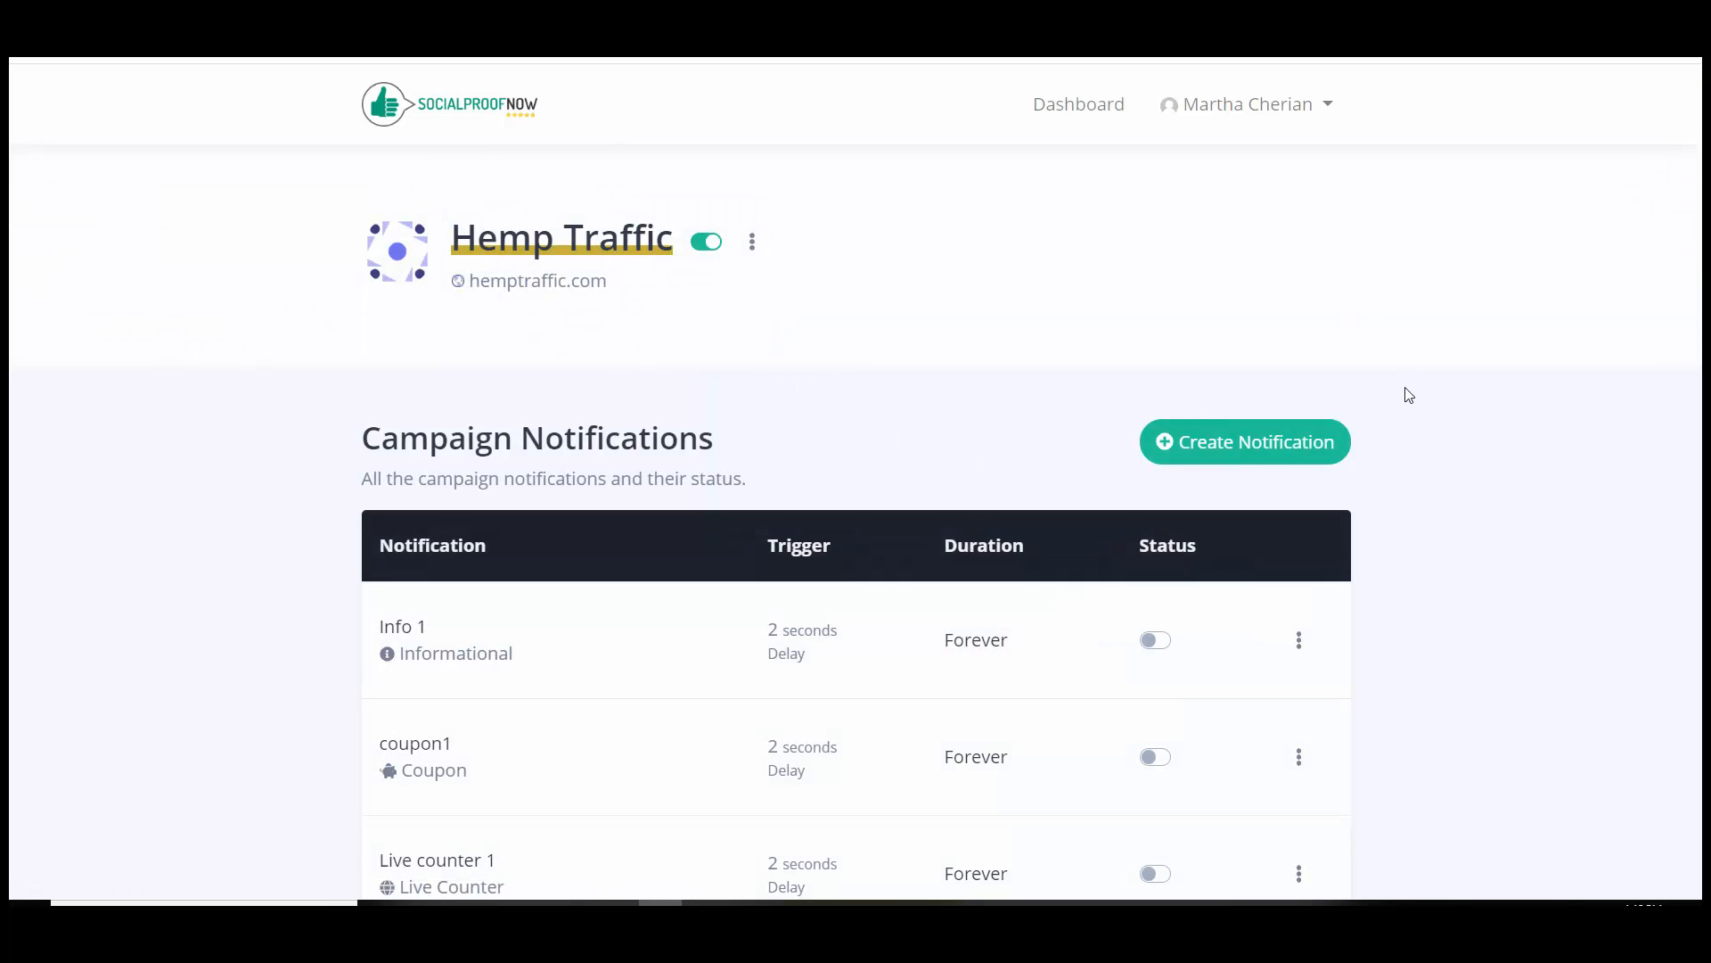
scroll(1569, 527, "down", 2)
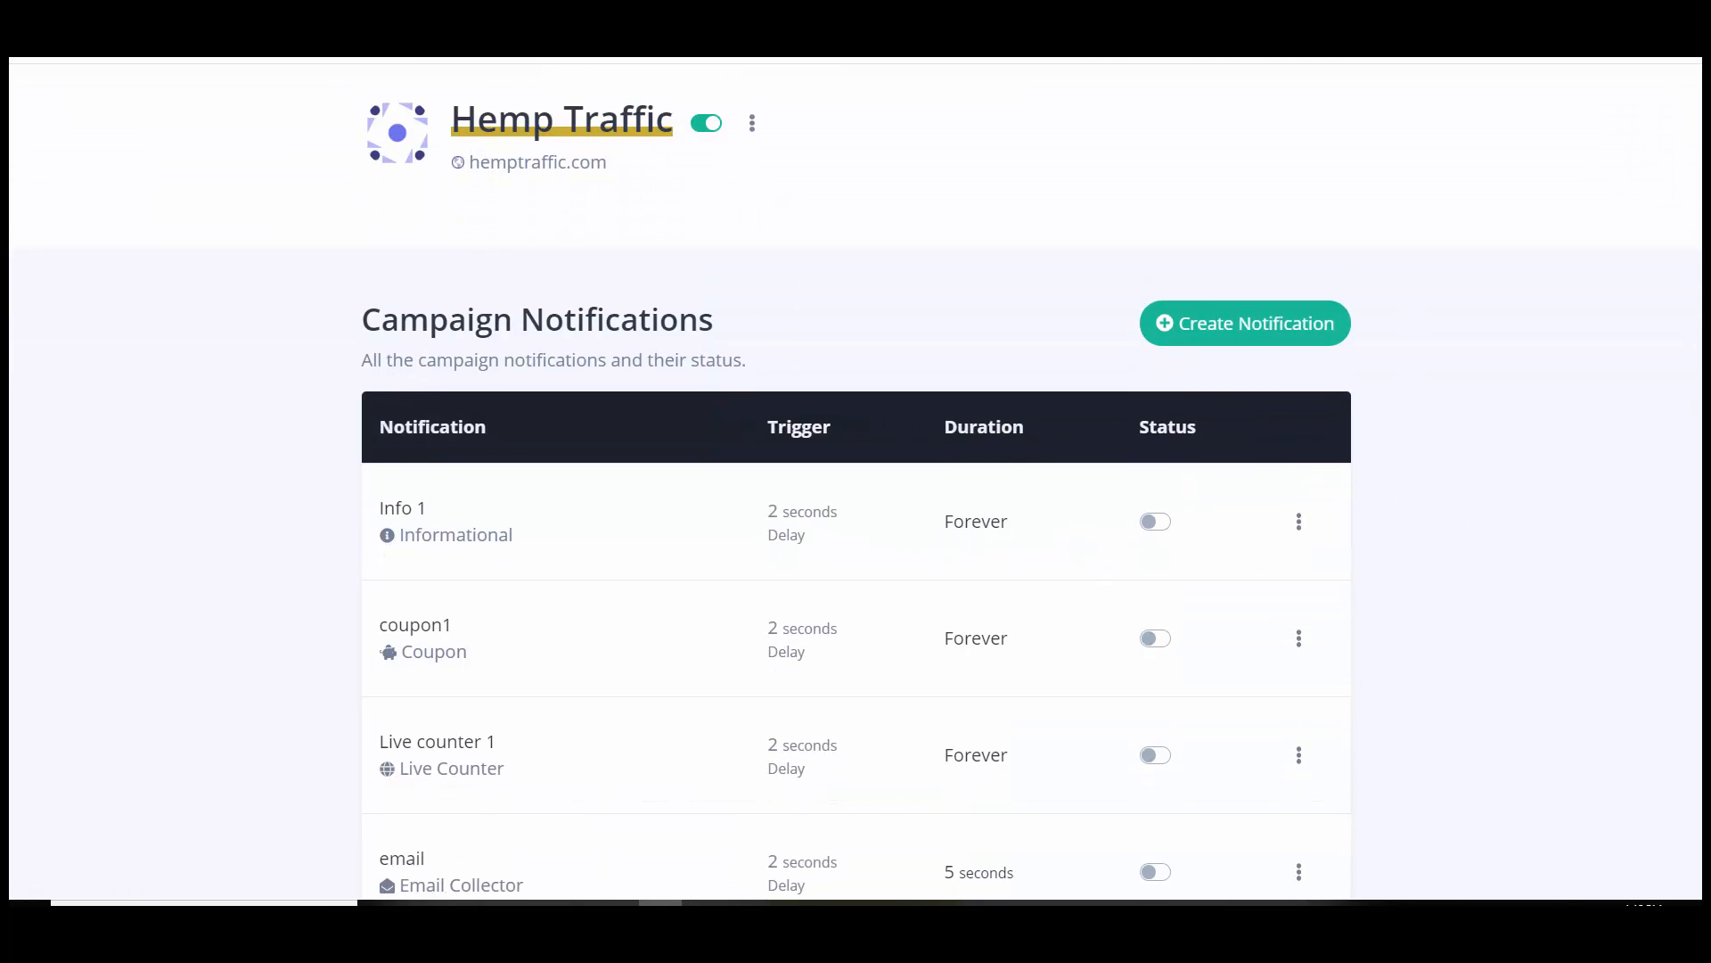
scroll(856, 535, "down", 12)
scroll(856, 535, "up", 13)
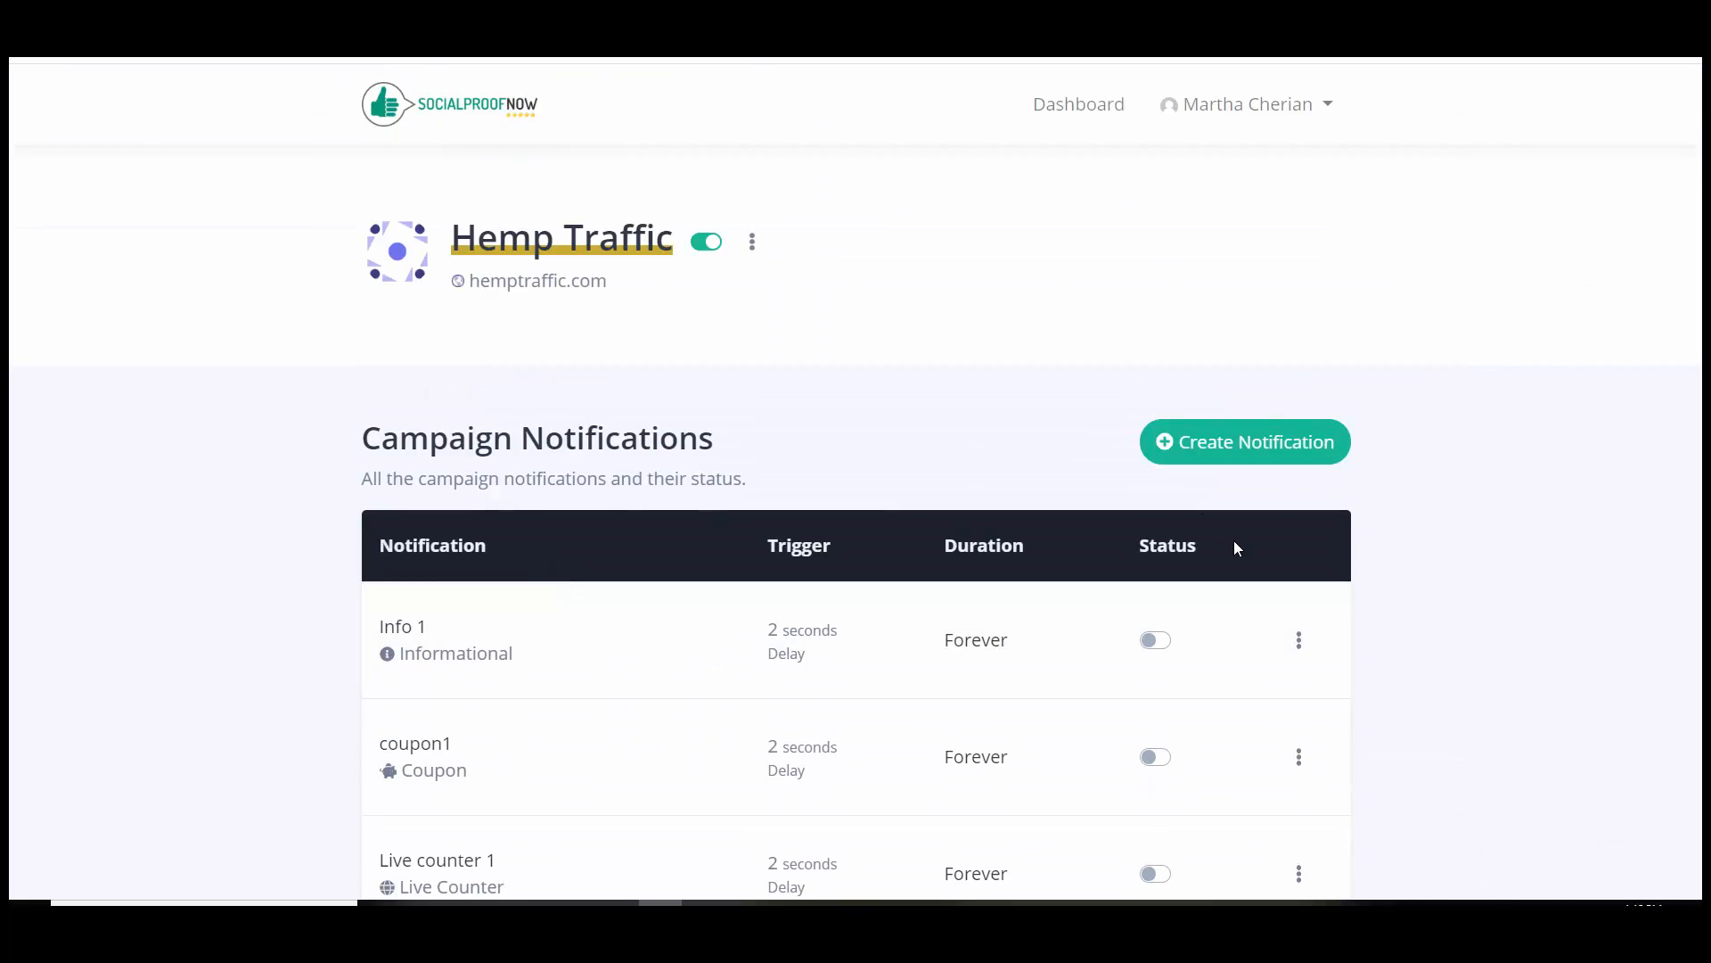
left_click(1245, 454)
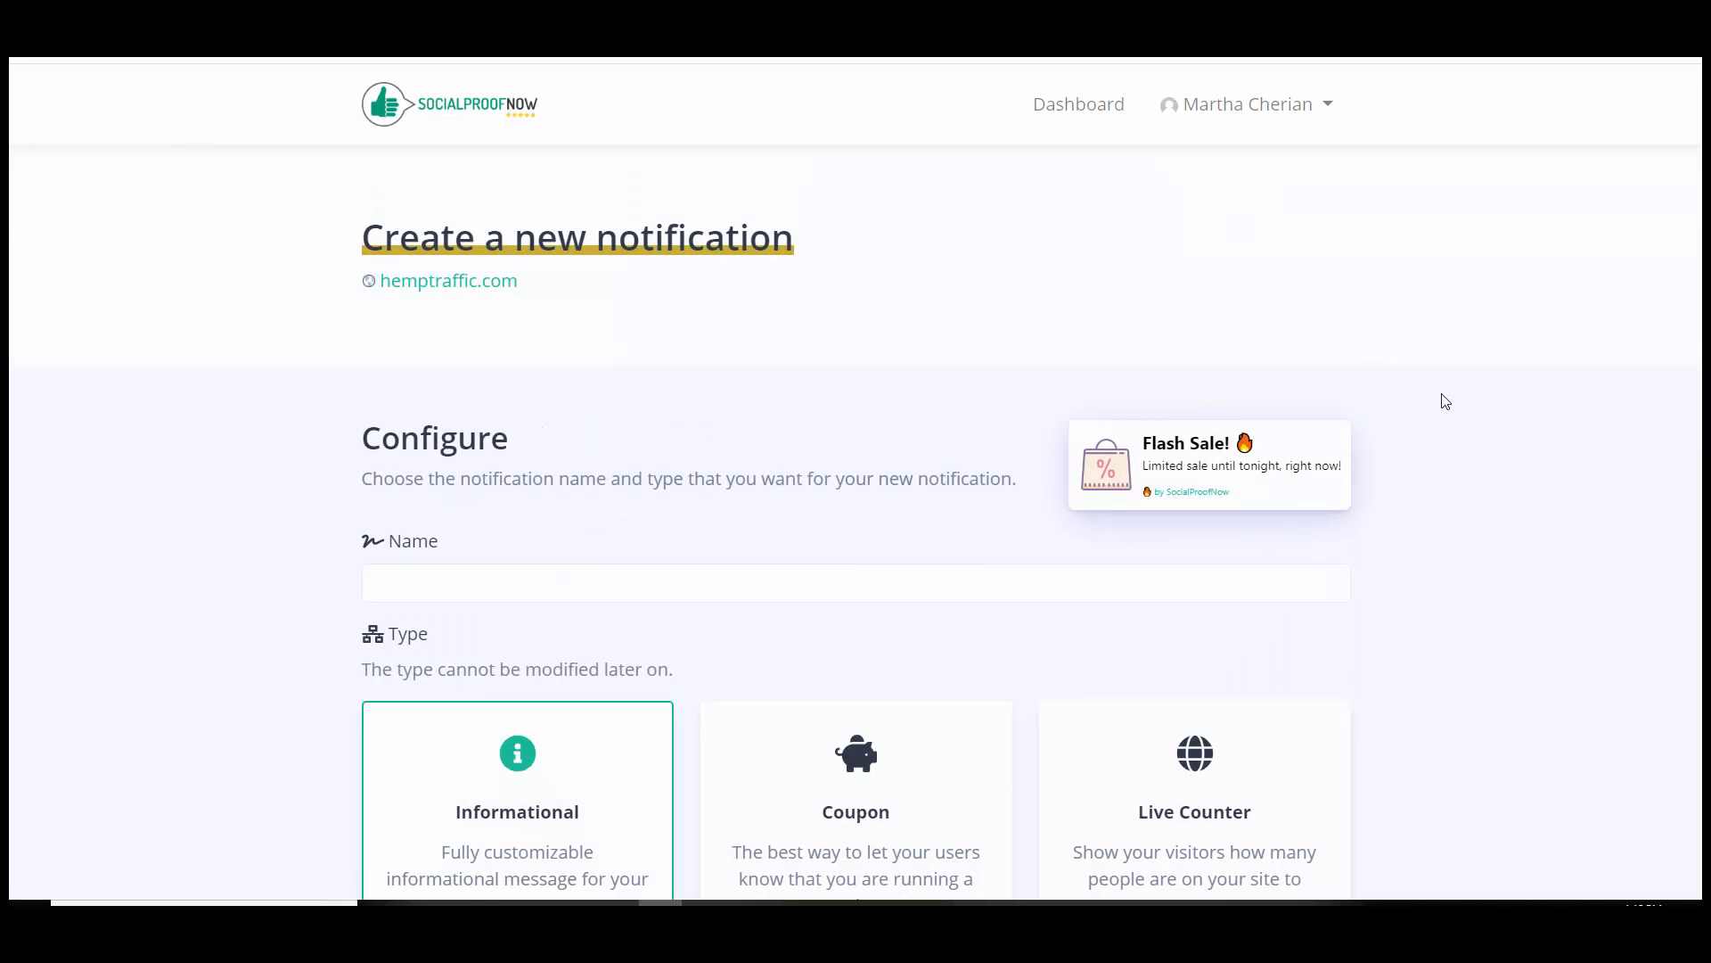
- Choose Random Review as the type of the new notification
scroll(1069, 539, "down", 10)
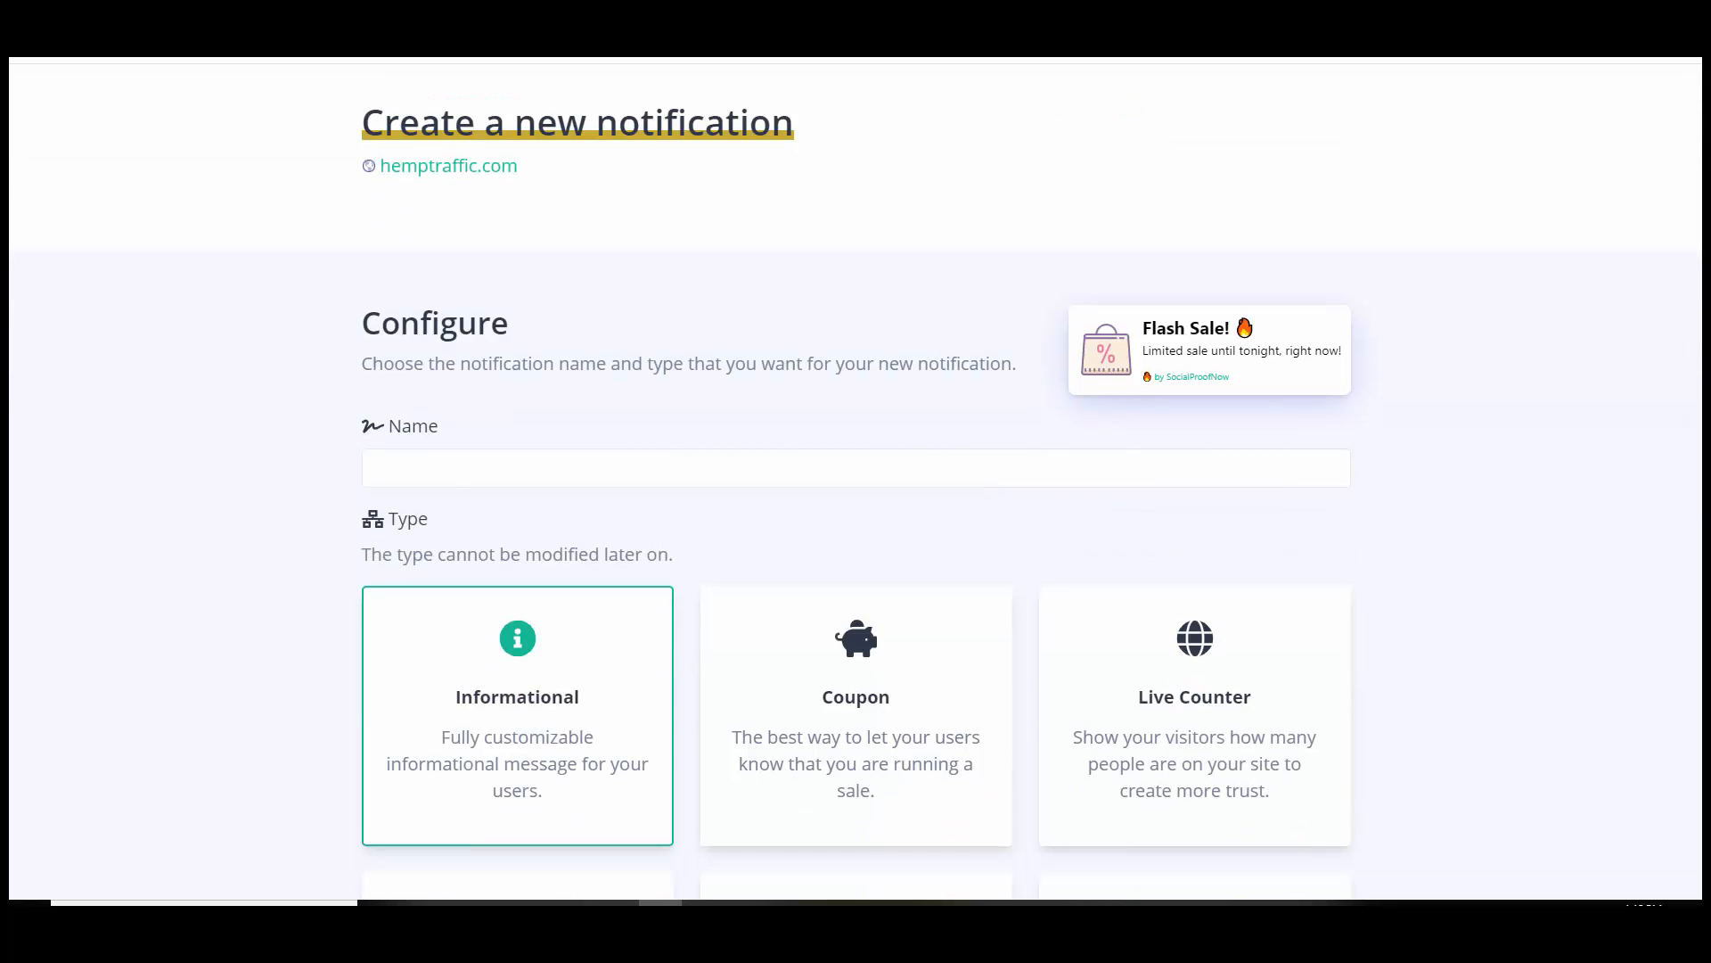
scroll(1698, 575, "down", 2)
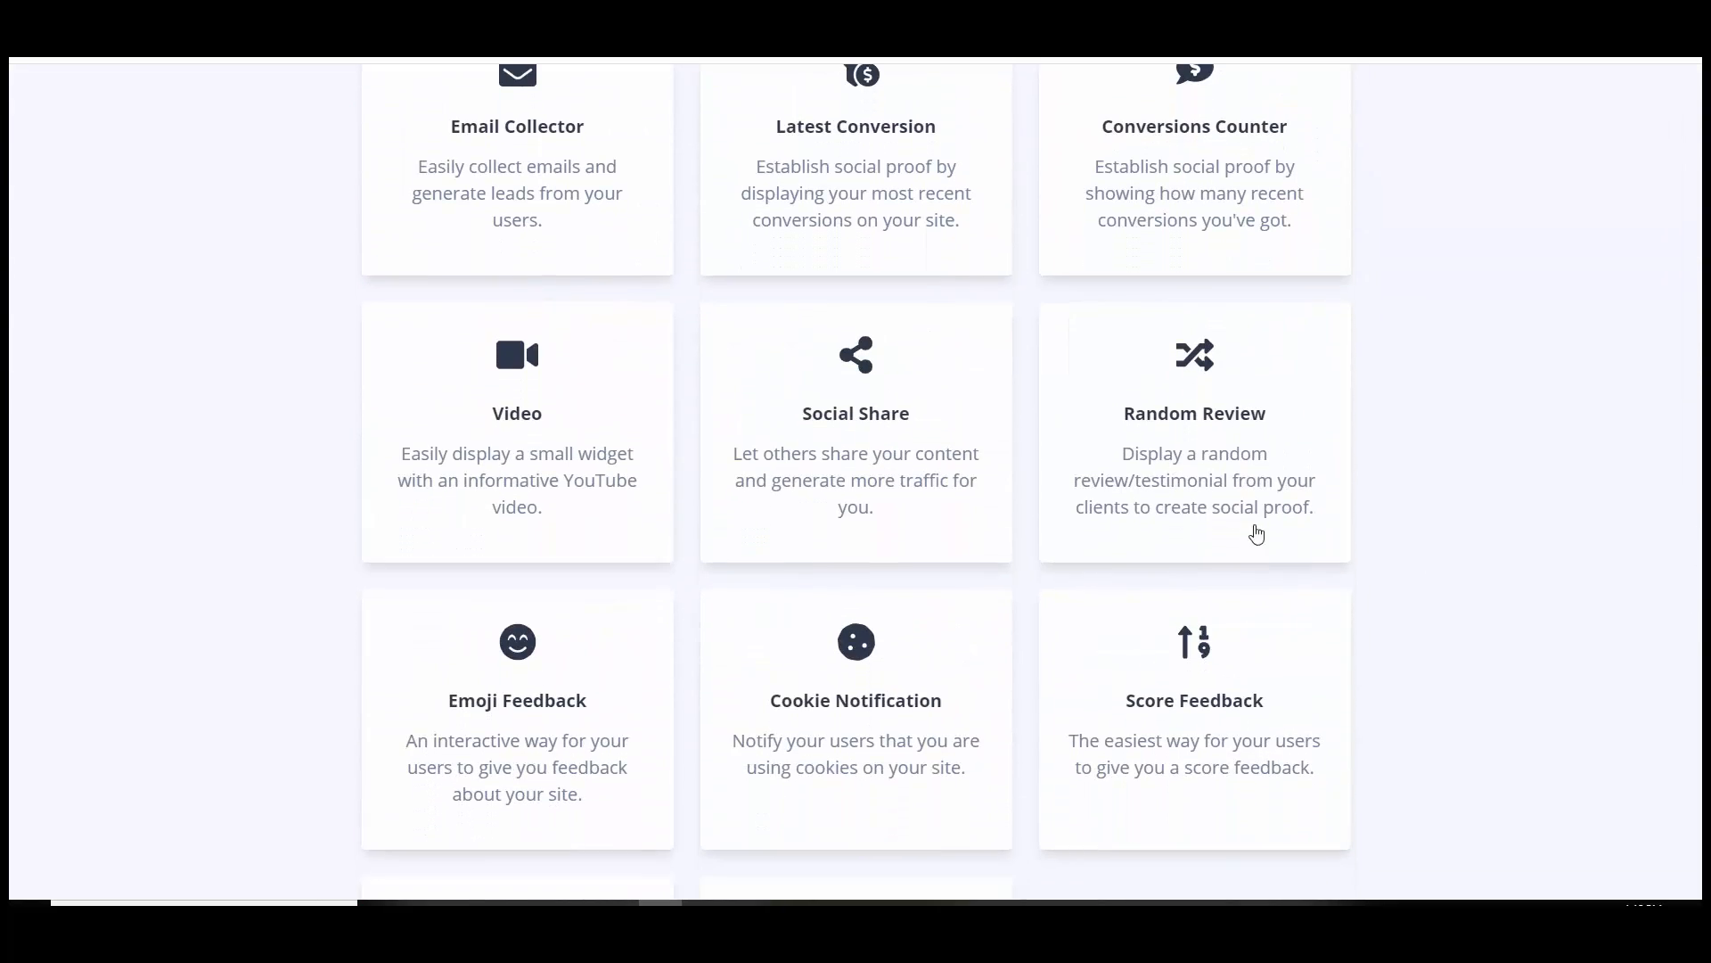
left_click(1143, 459)
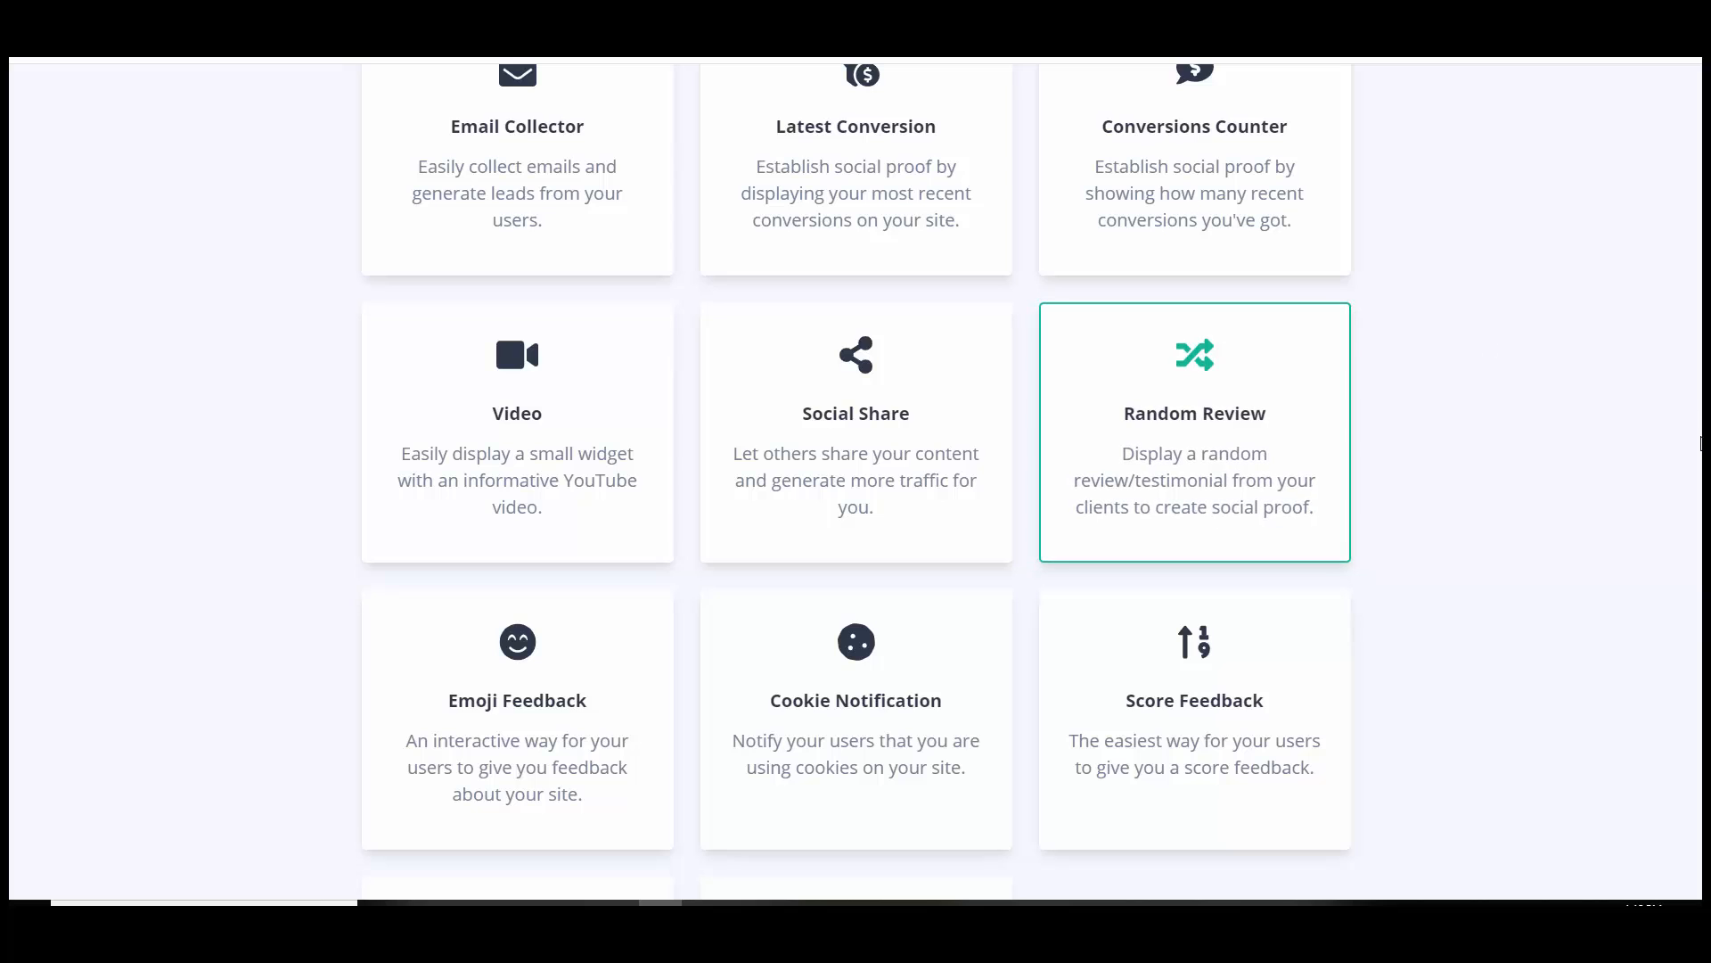
scroll(856, 479, "up", 12)
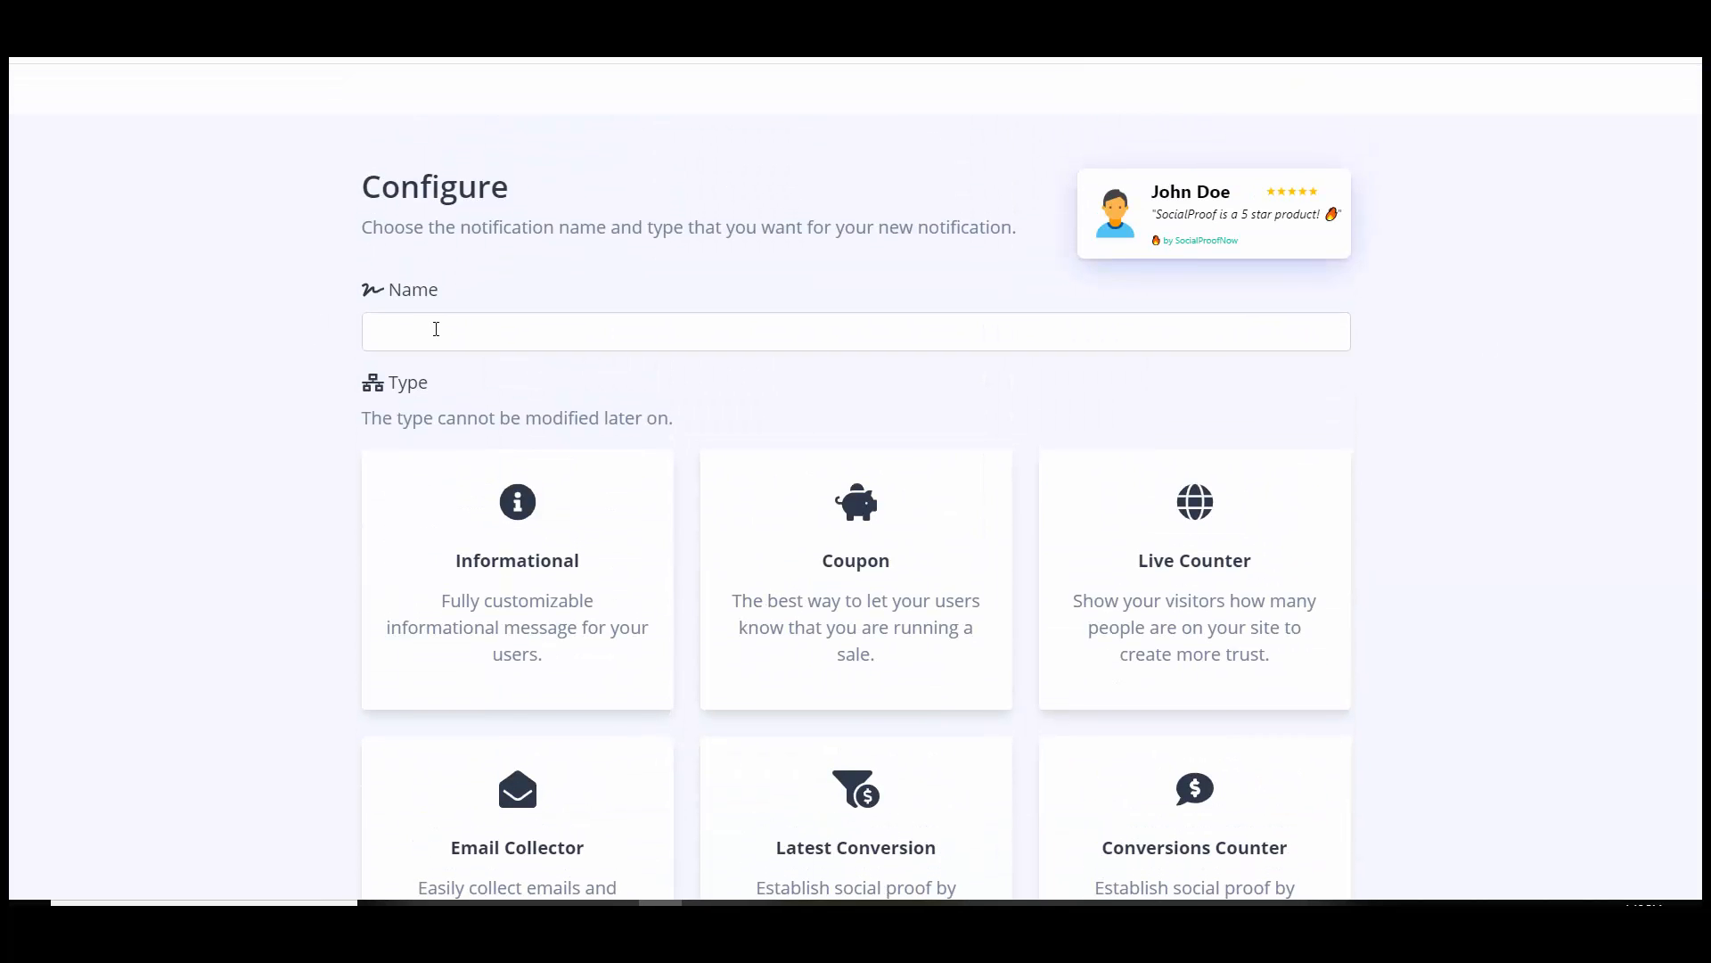
- Name the notification "Random Review 1" and submit it
left_click(440, 338)
type("Rand")
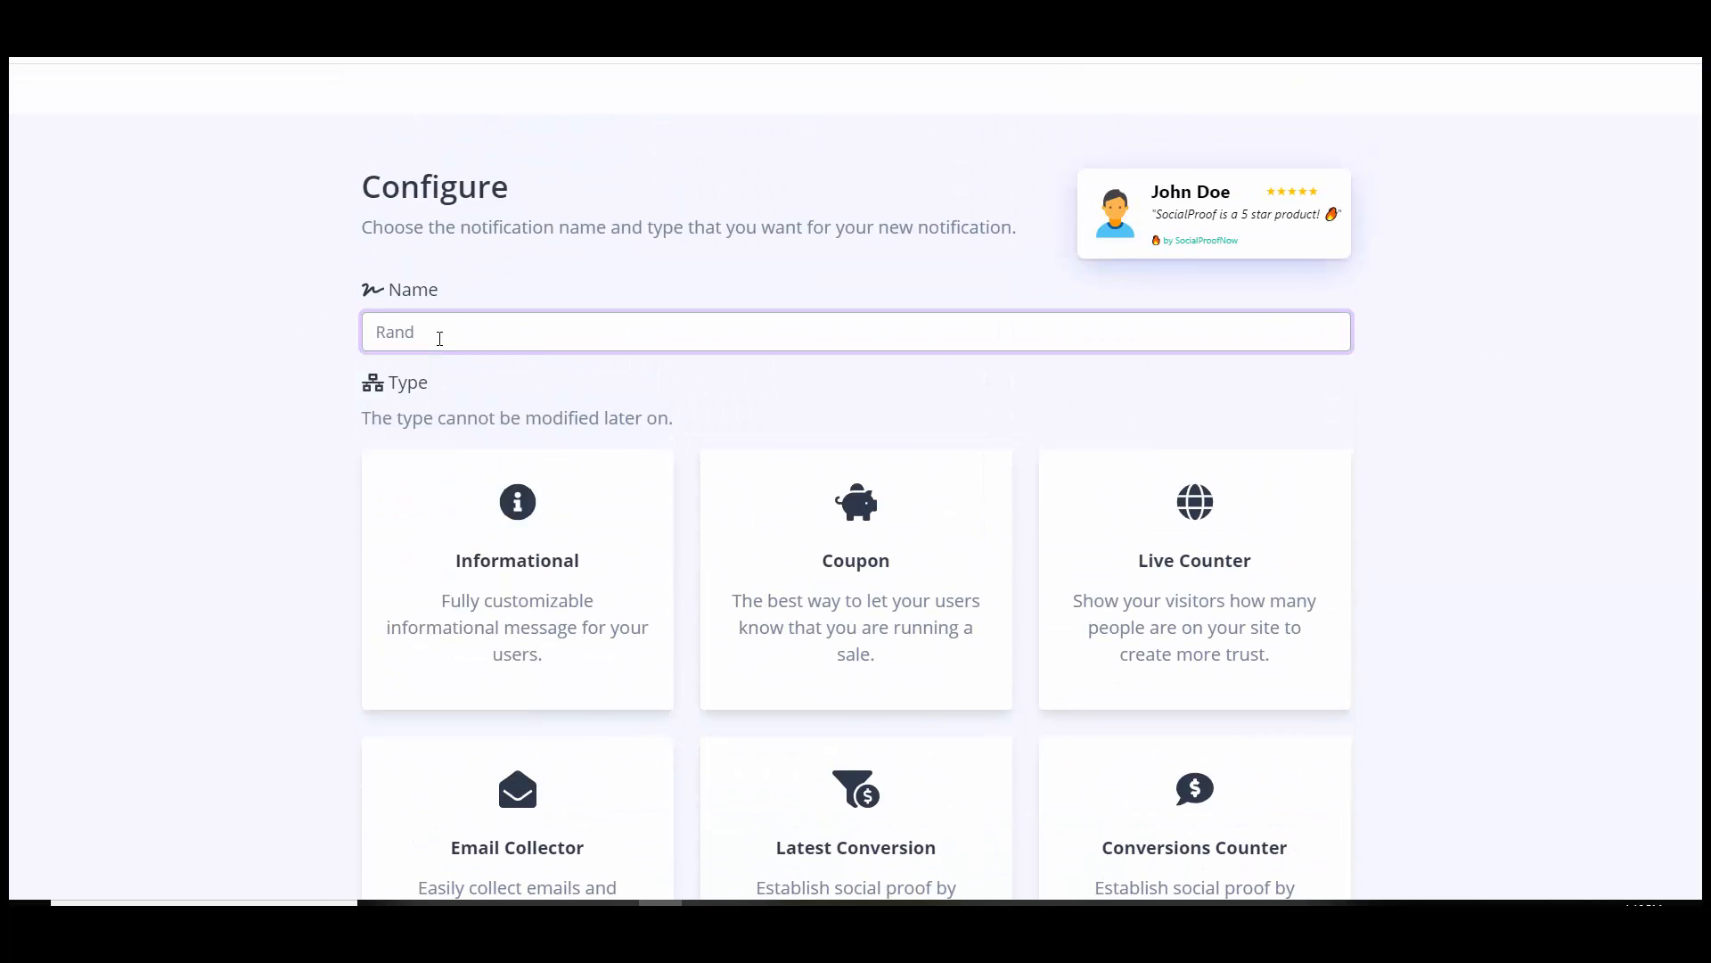
type("om Review 1")
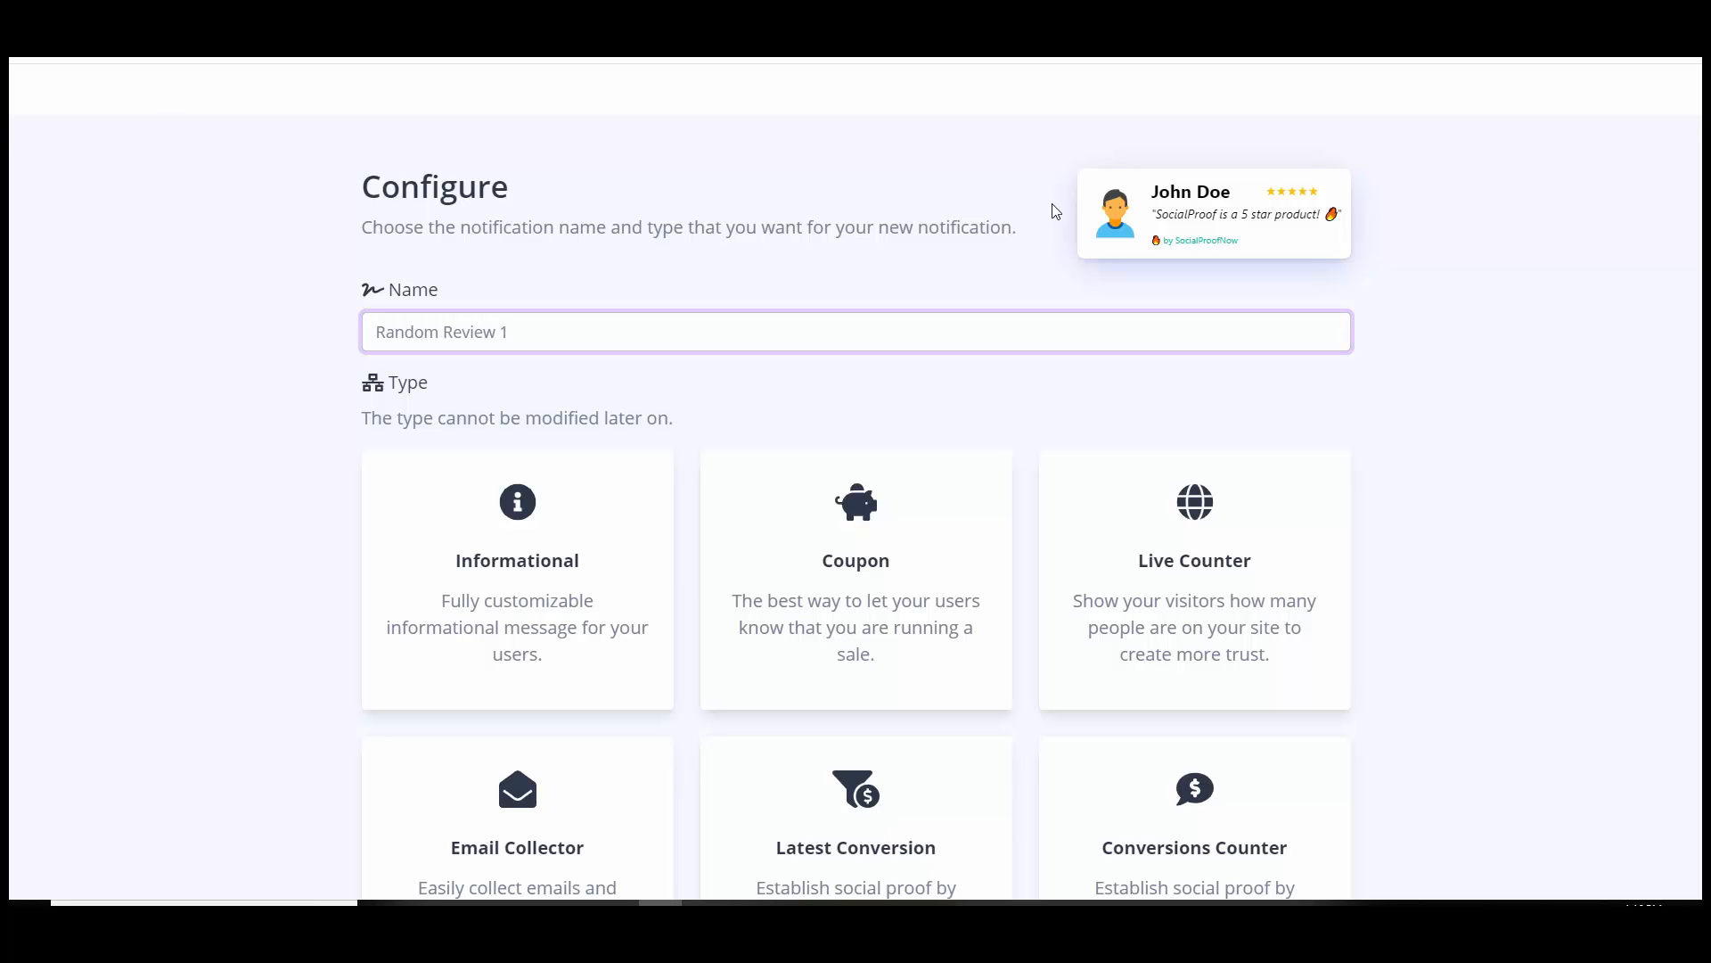
scroll(1689, 579, "down", 15)
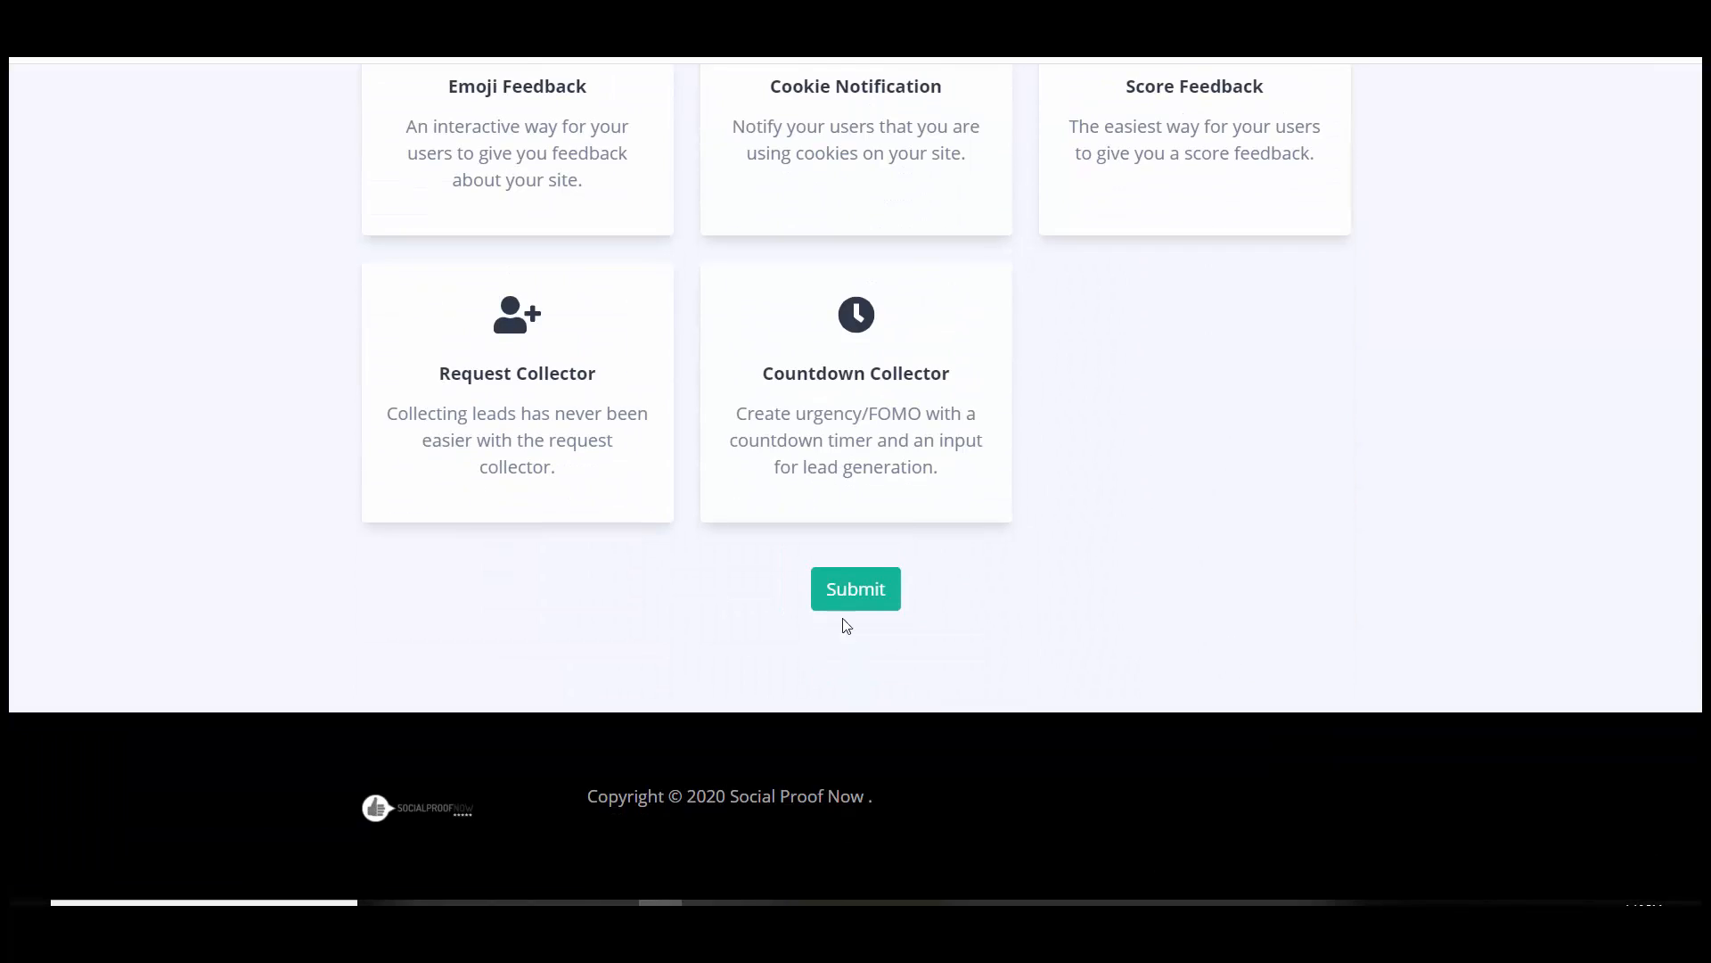
left_click(842, 590)
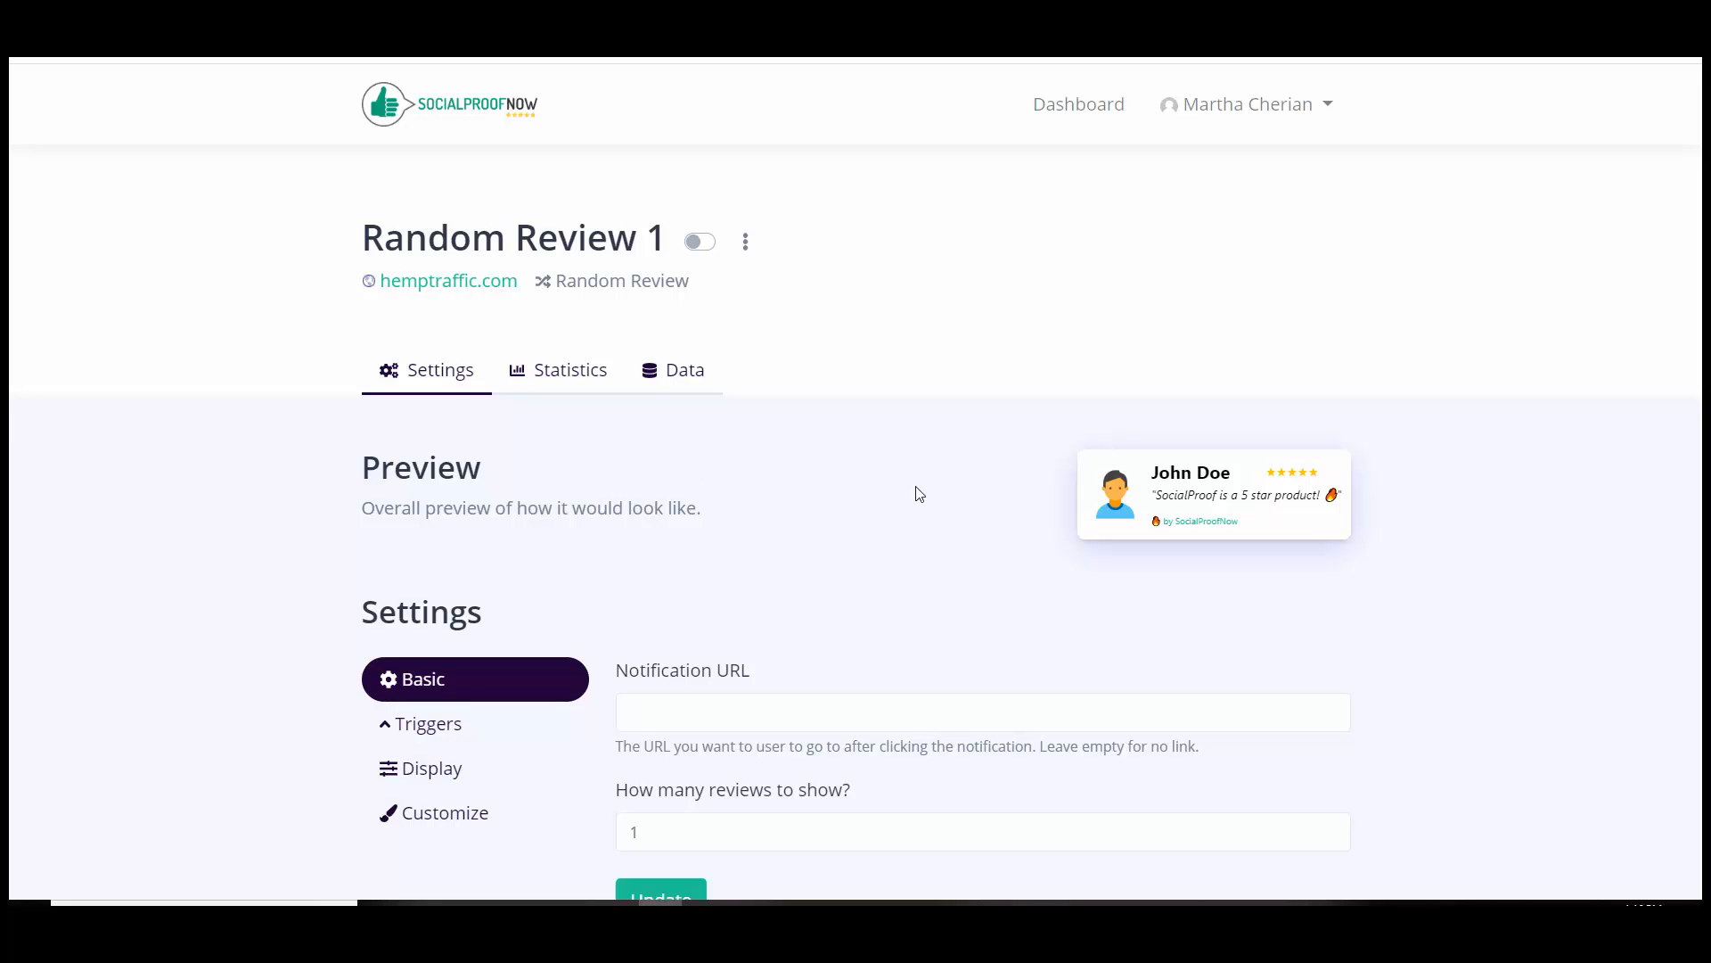
- Switch the status of the Random Review 1 notification to active
left_click(709, 247)
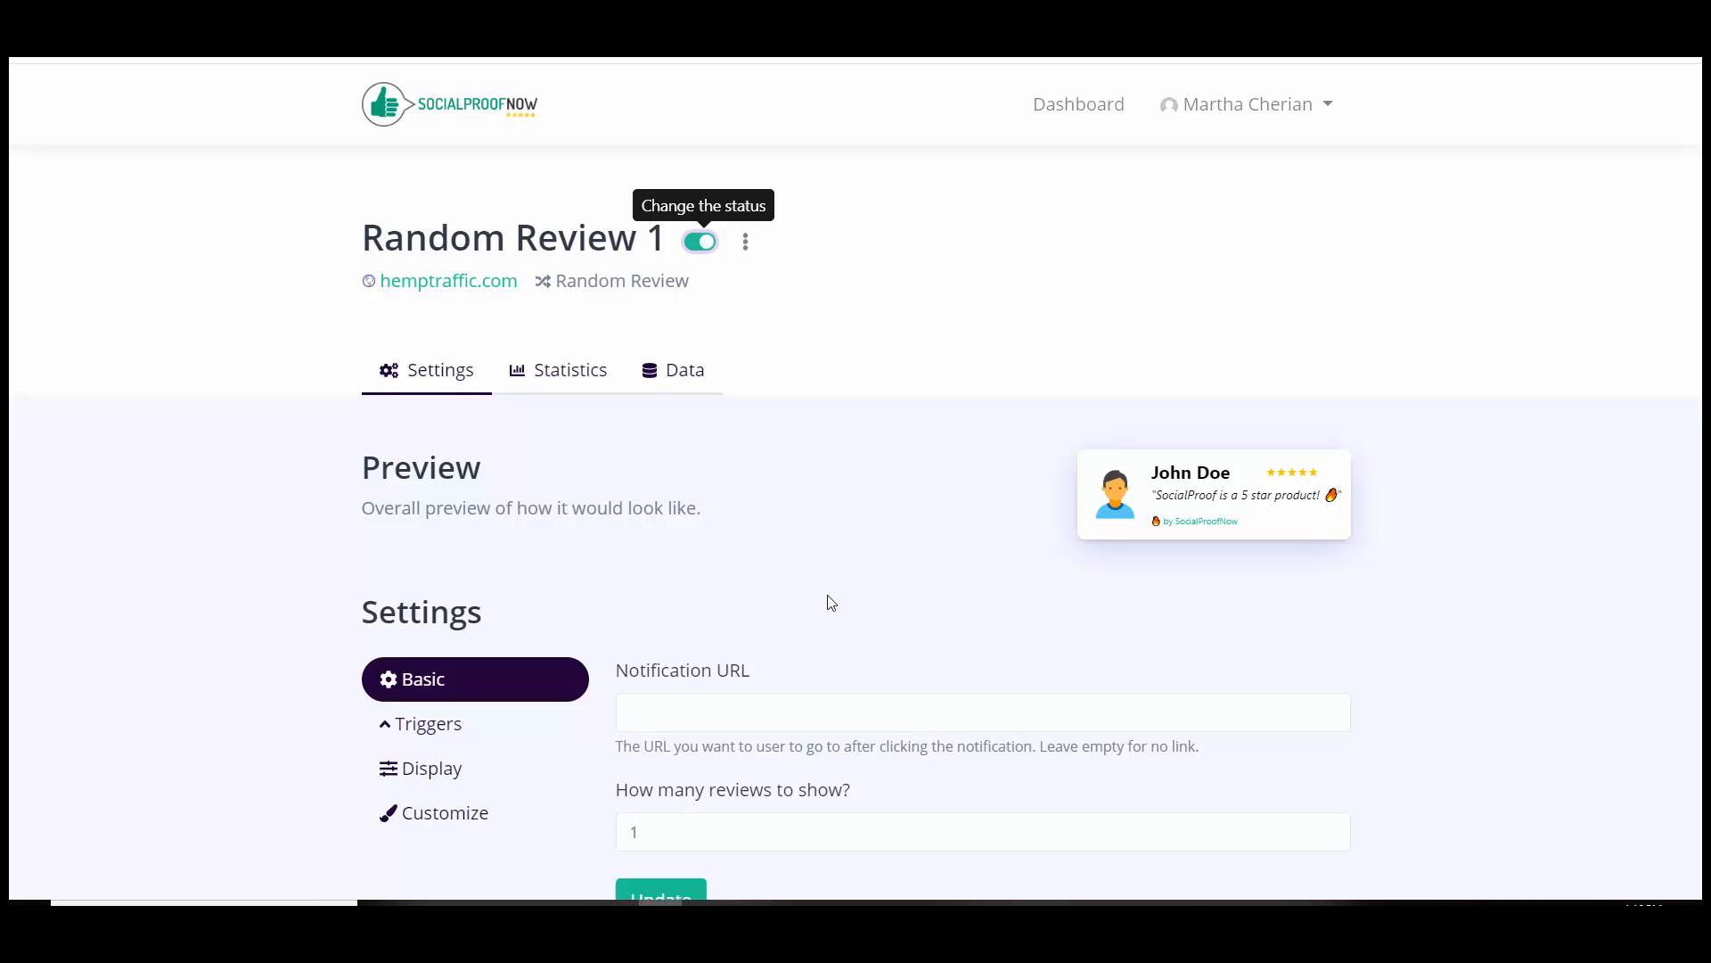
left_click(703, 248)
left_click(700, 242)
- Return to the dashboard and reopen Random Review 1 from the Hemp Traffic campaign's notification list
left_click(1065, 105)
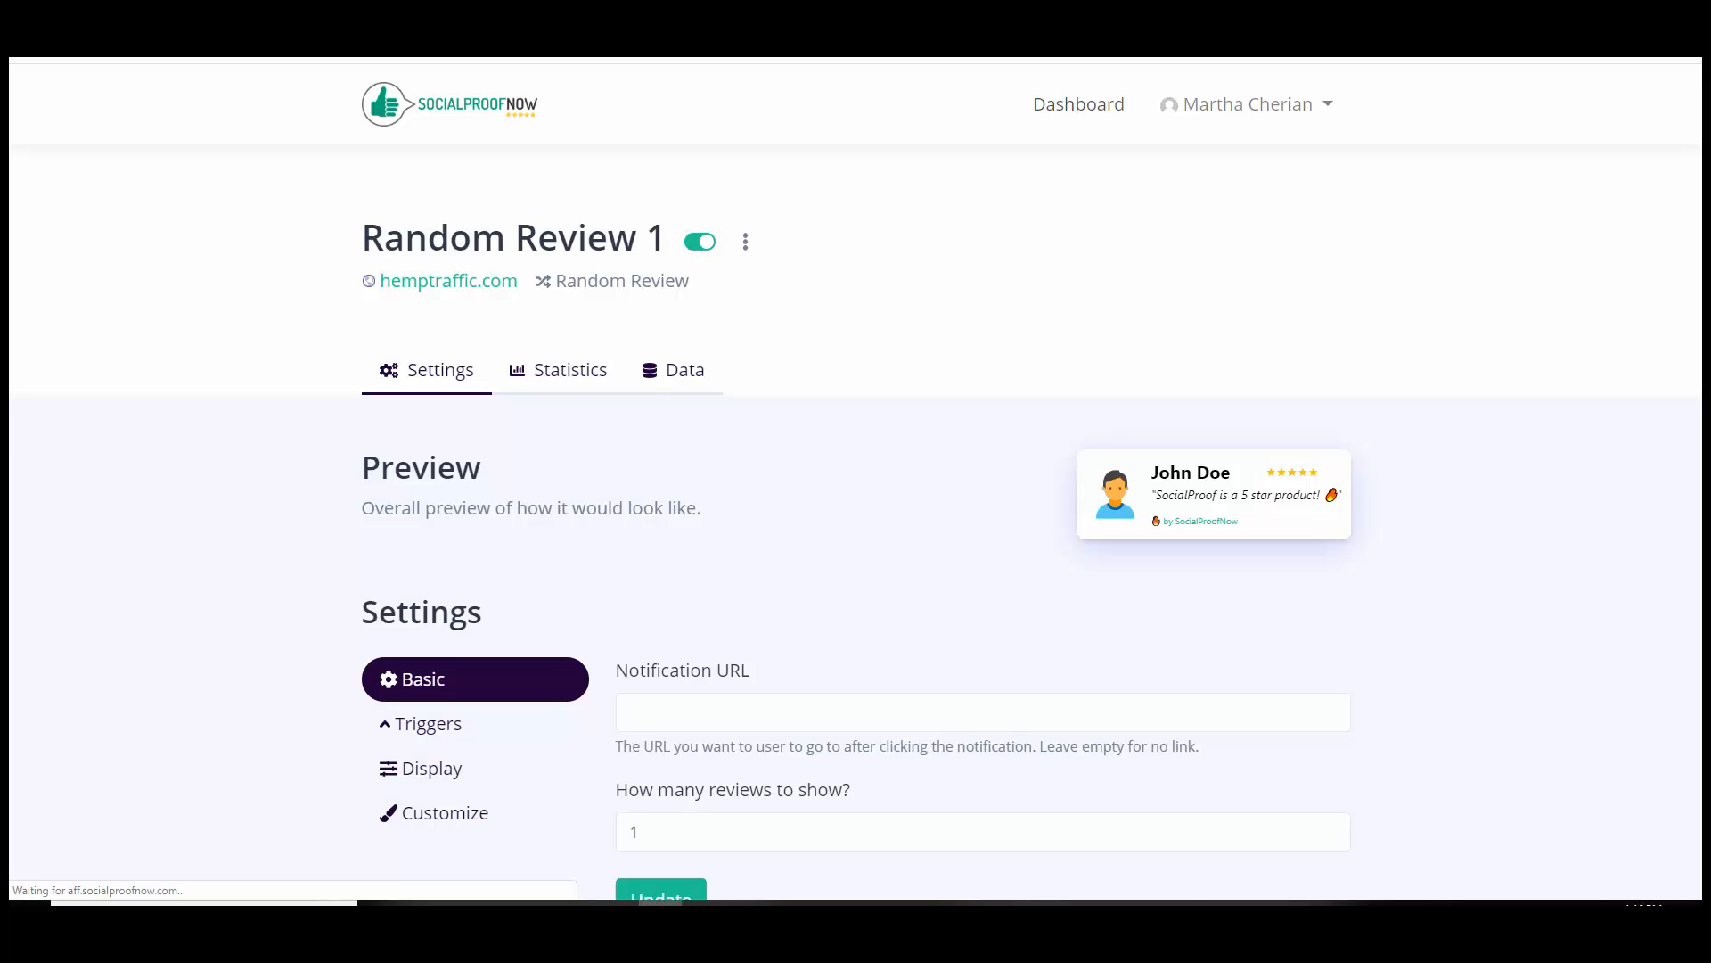
scroll(565, 600, "down", 1)
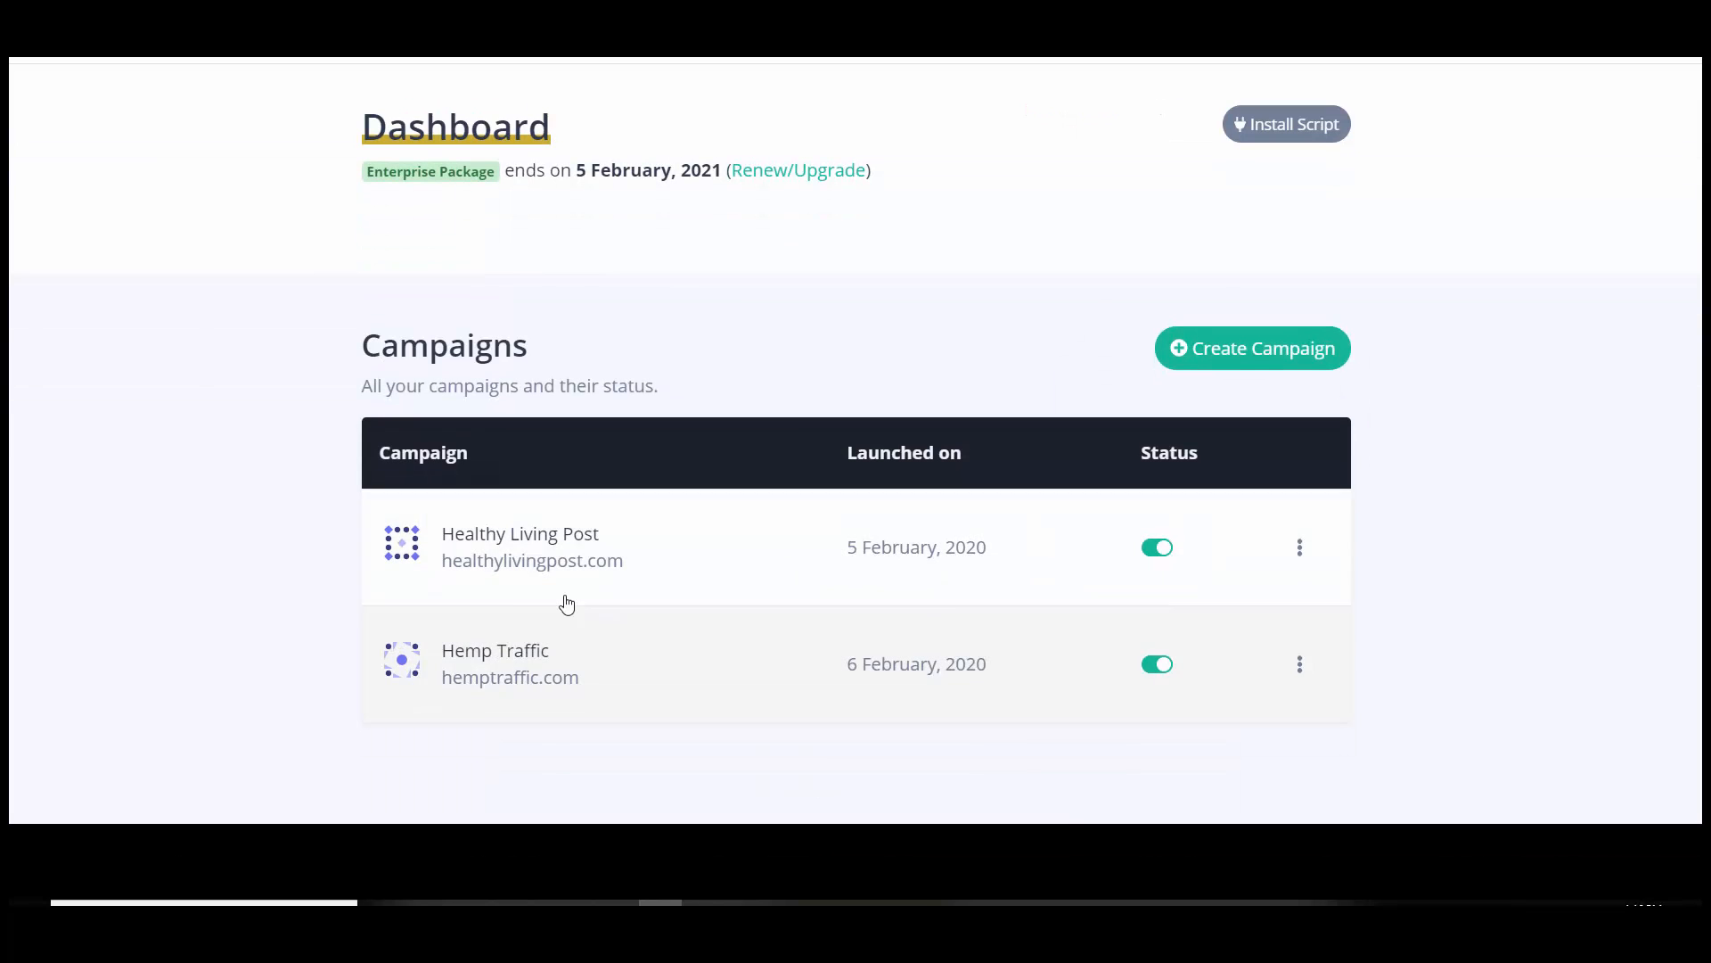
left_click(471, 657)
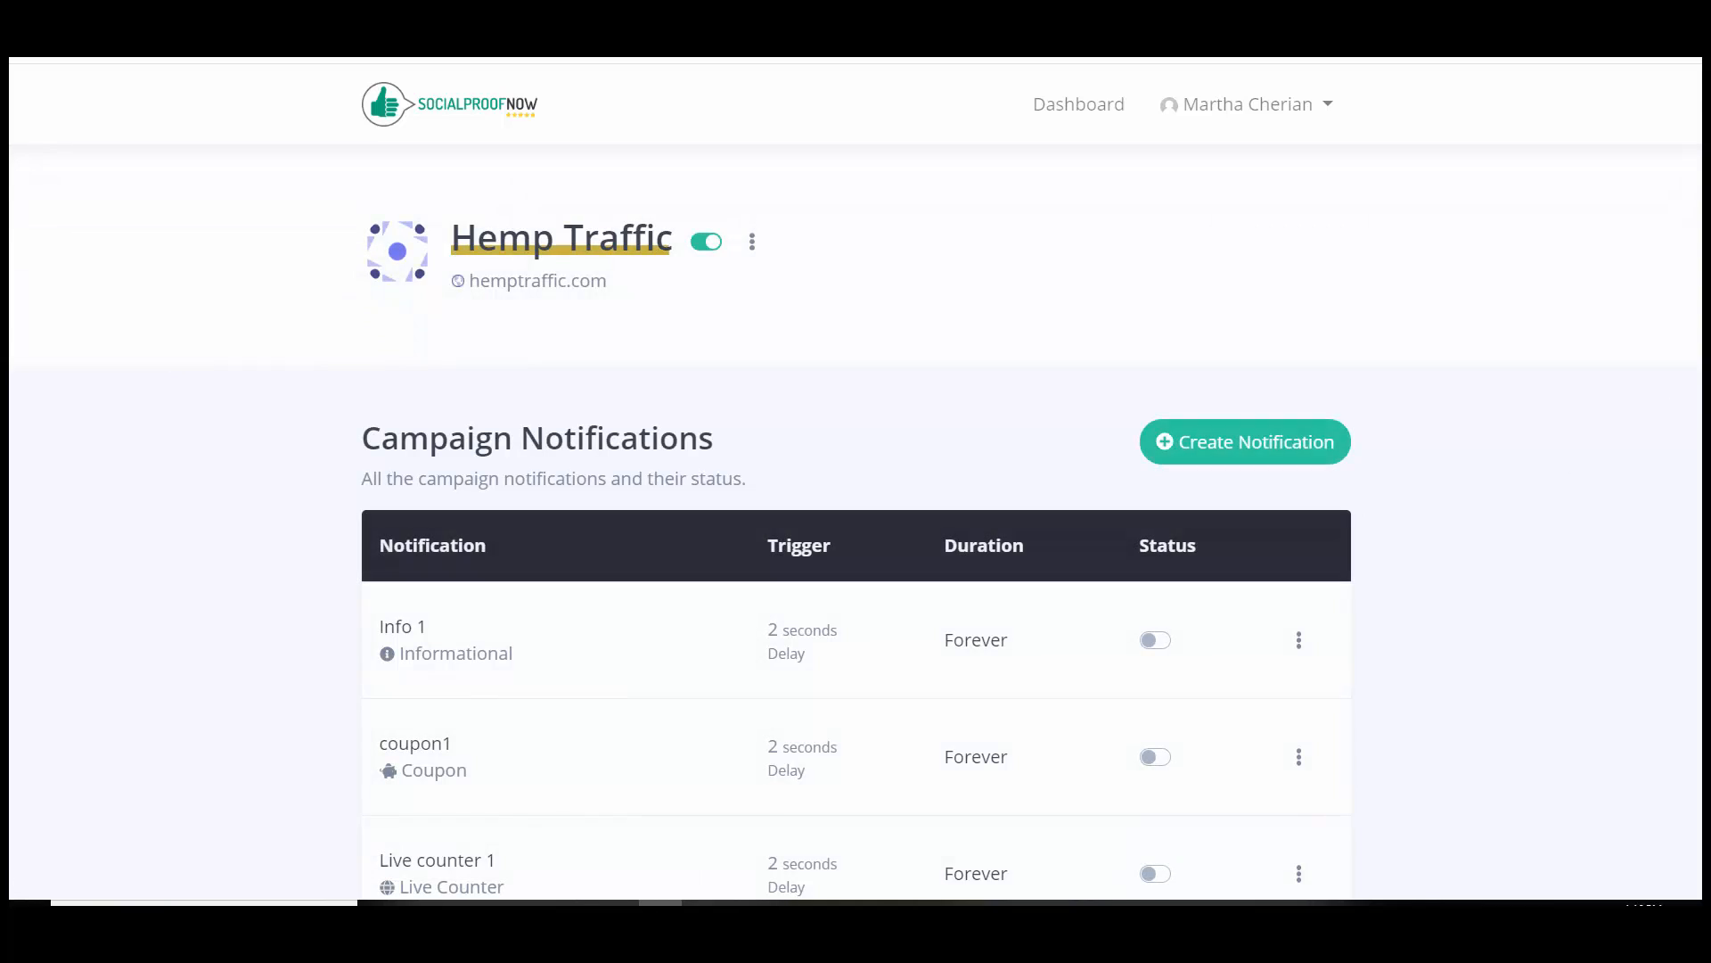
scroll(1205, 268, "down", 5)
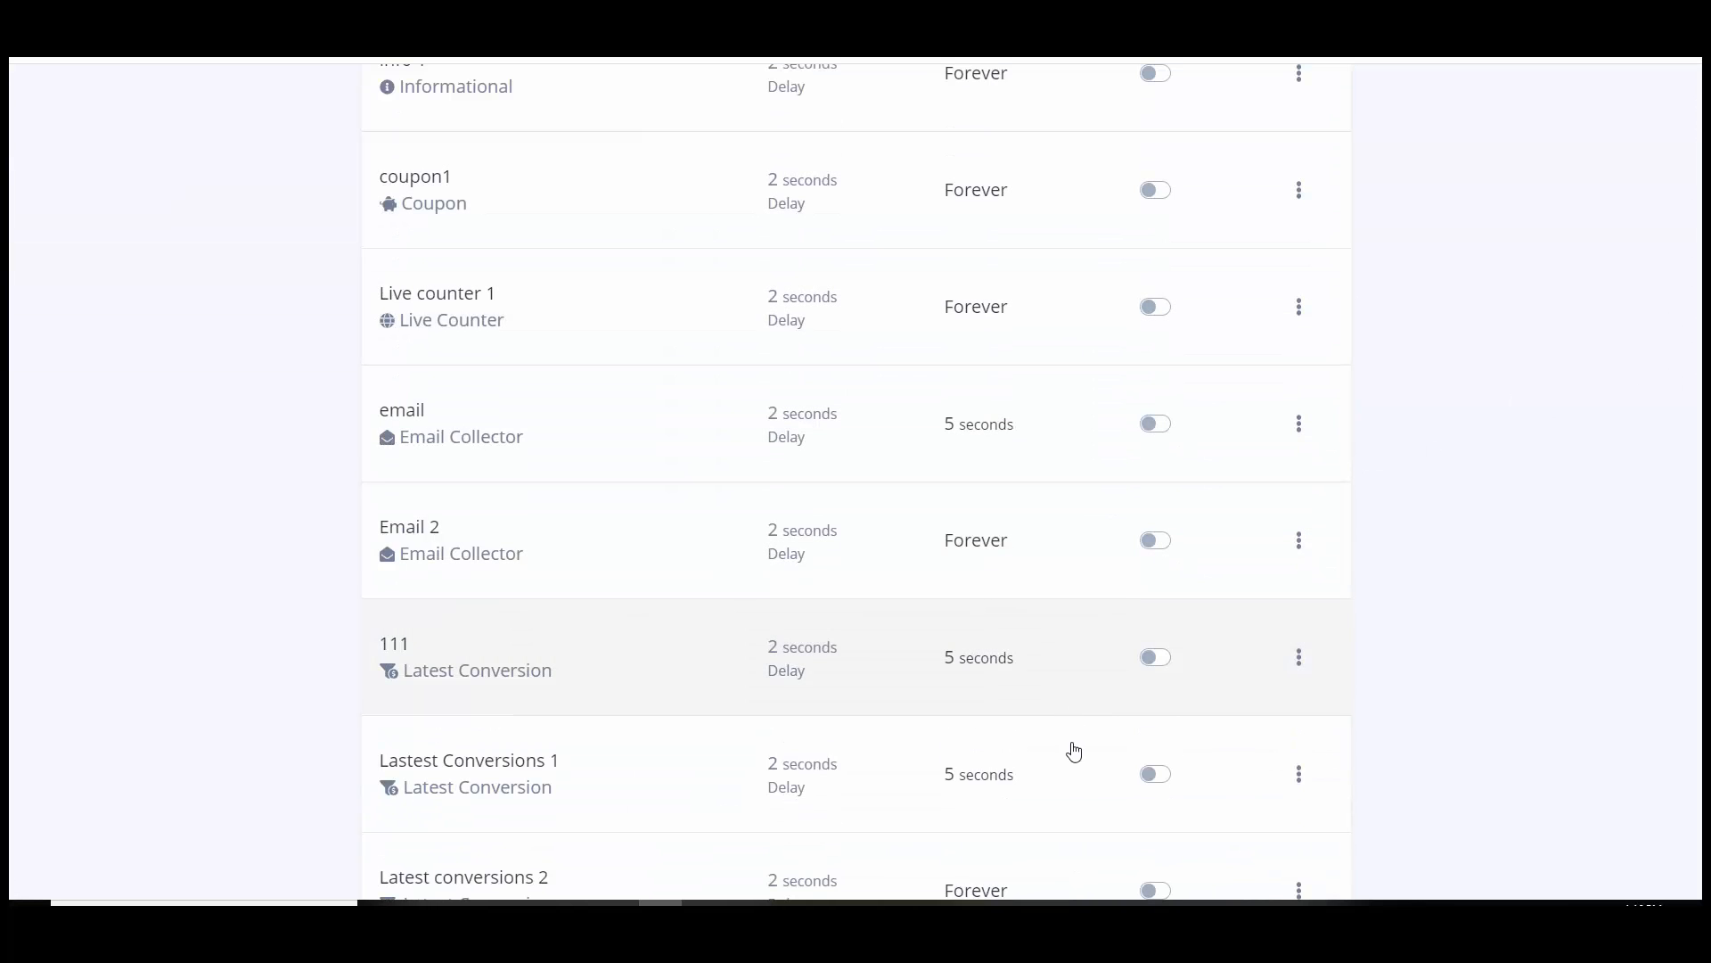
scroll(1330, 717, "up", 5)
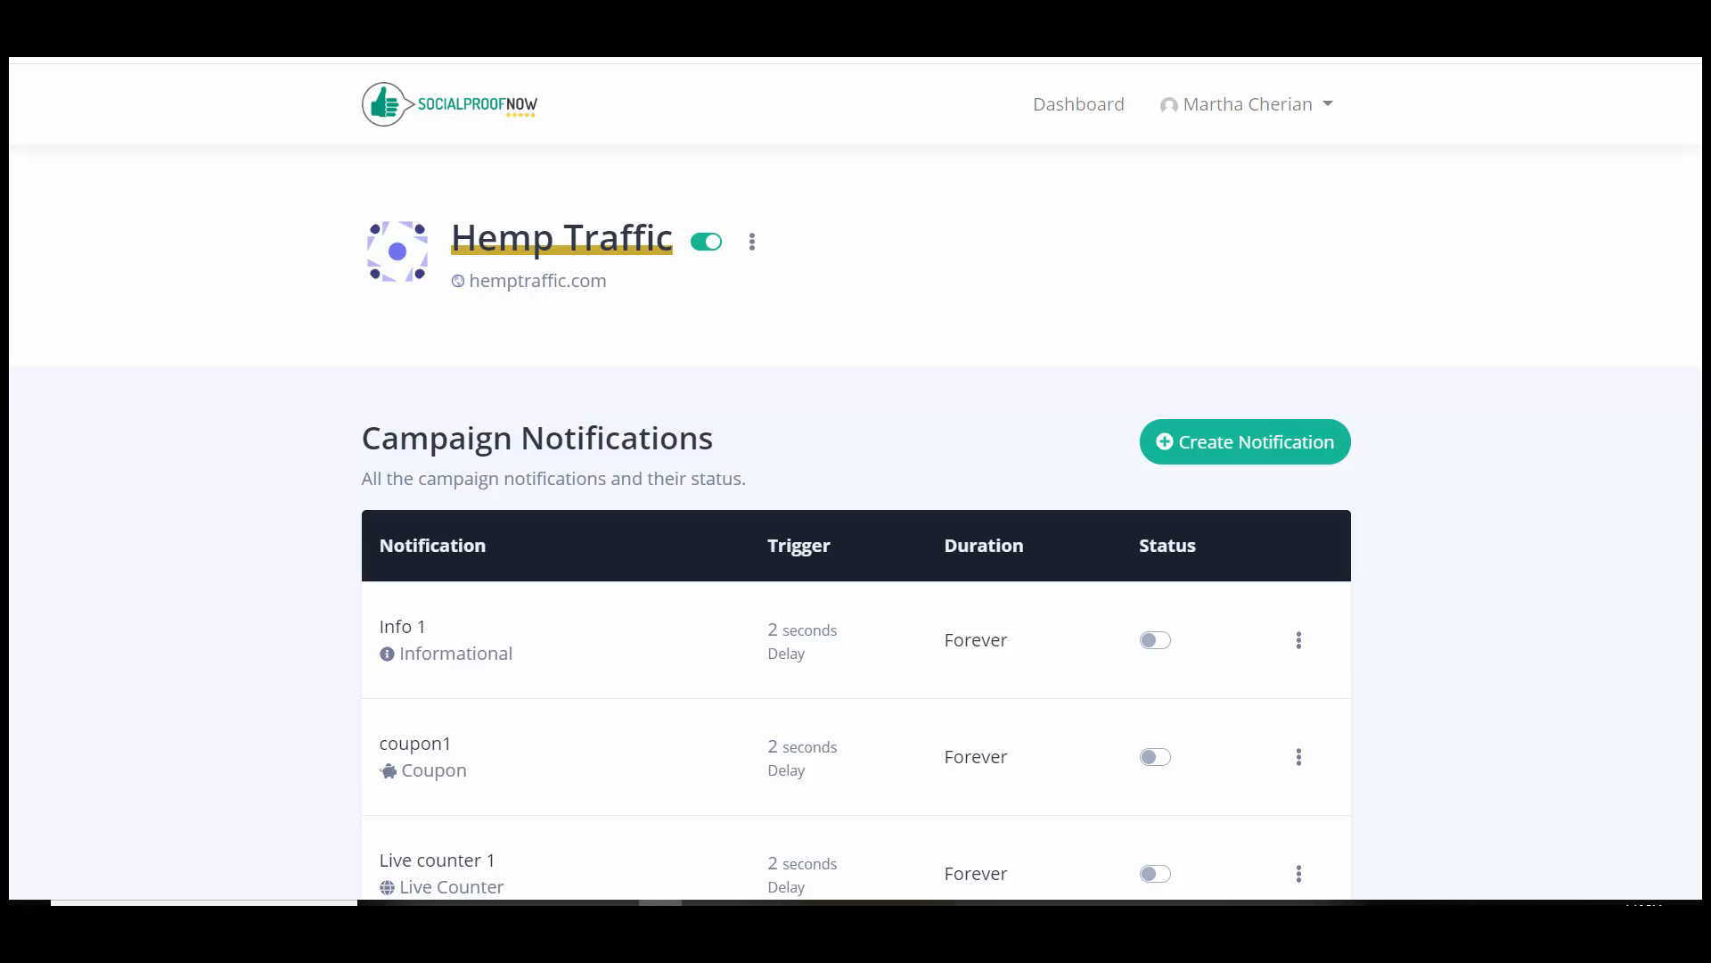
scroll(1698, 806, "down", 14)
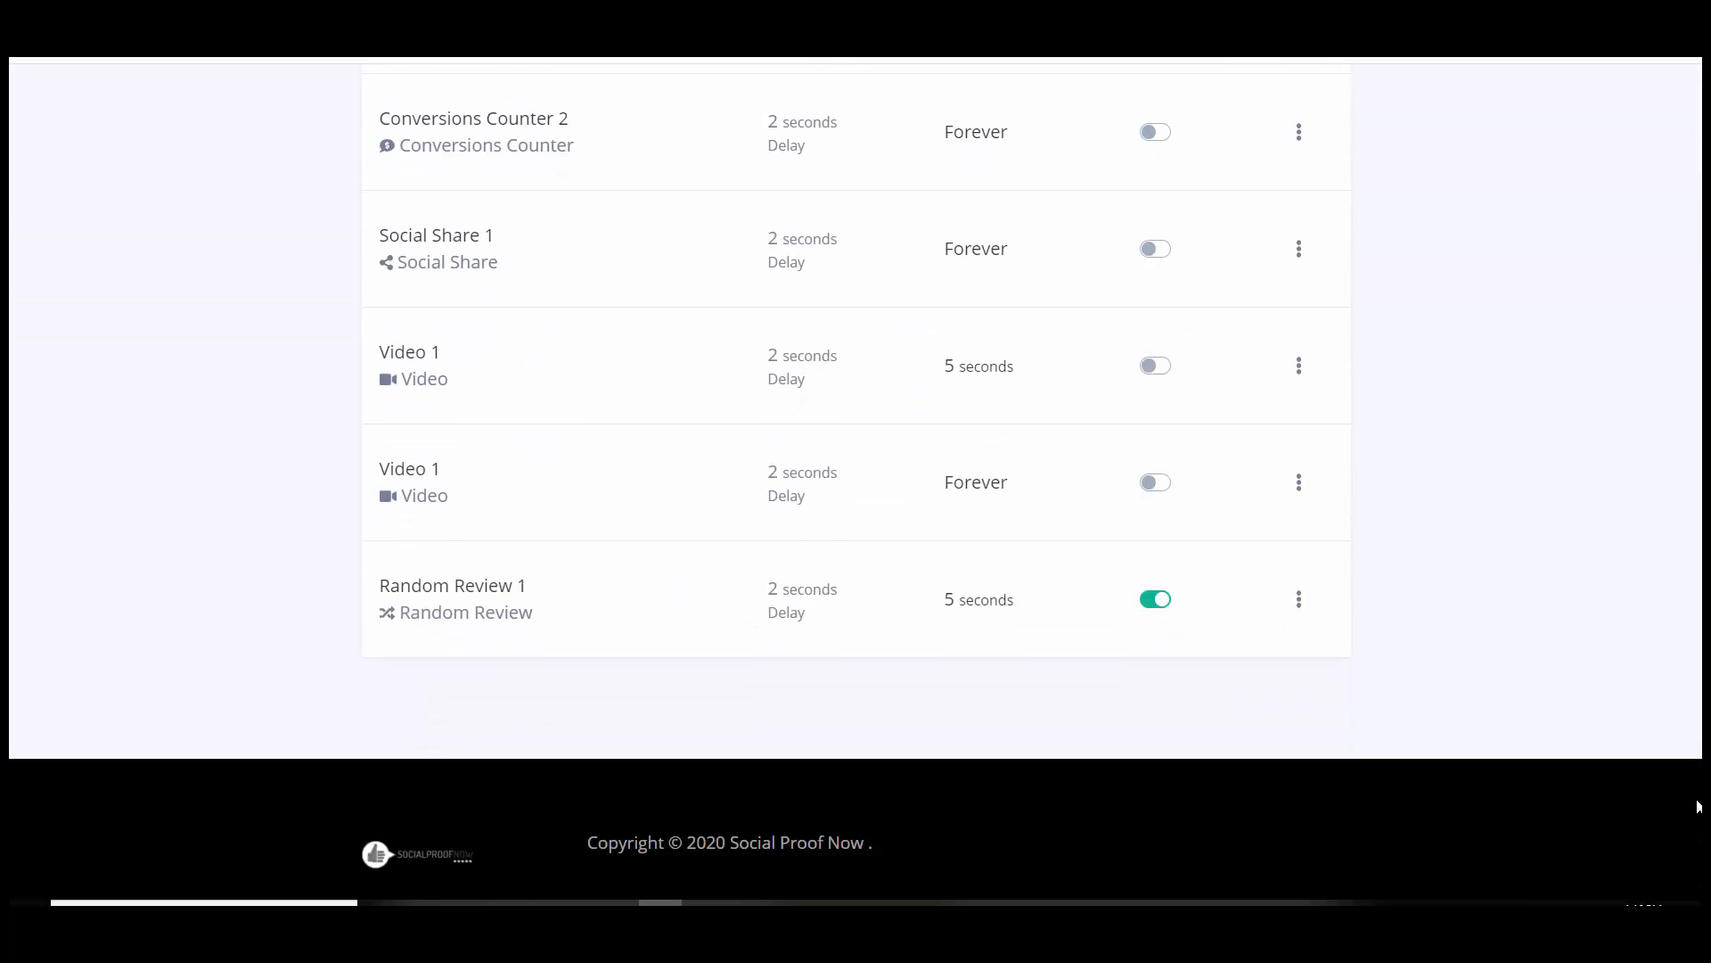
scroll(1698, 807, "down", 1)
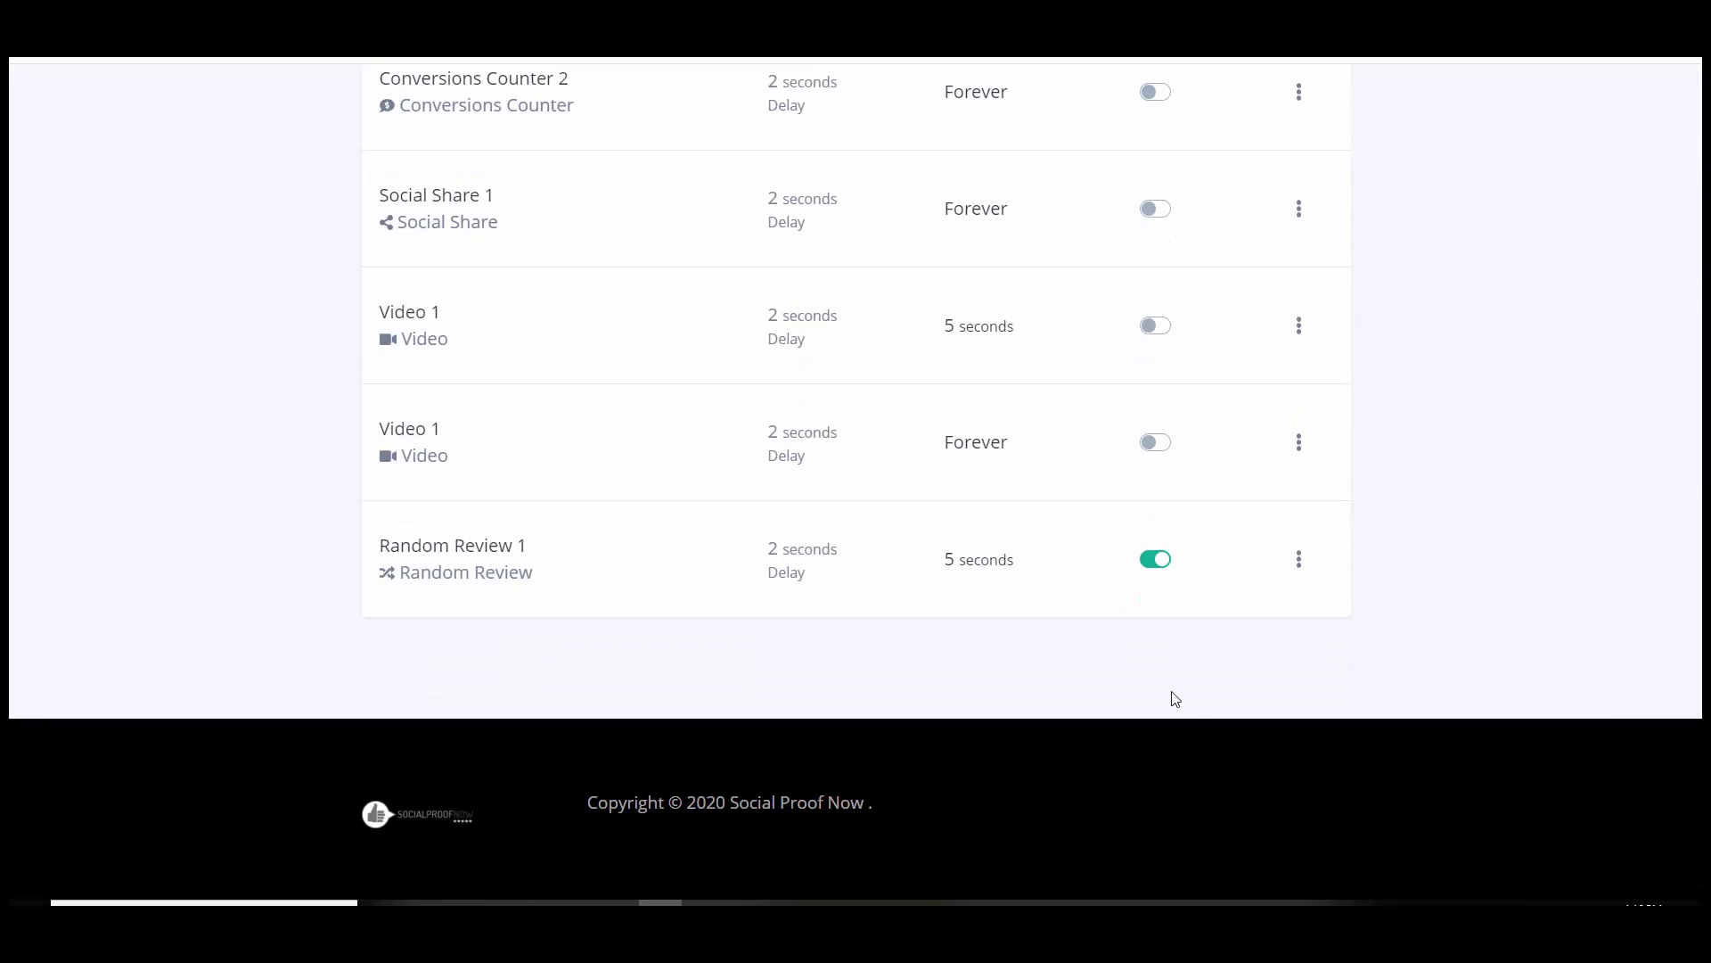
left_click(465, 555)
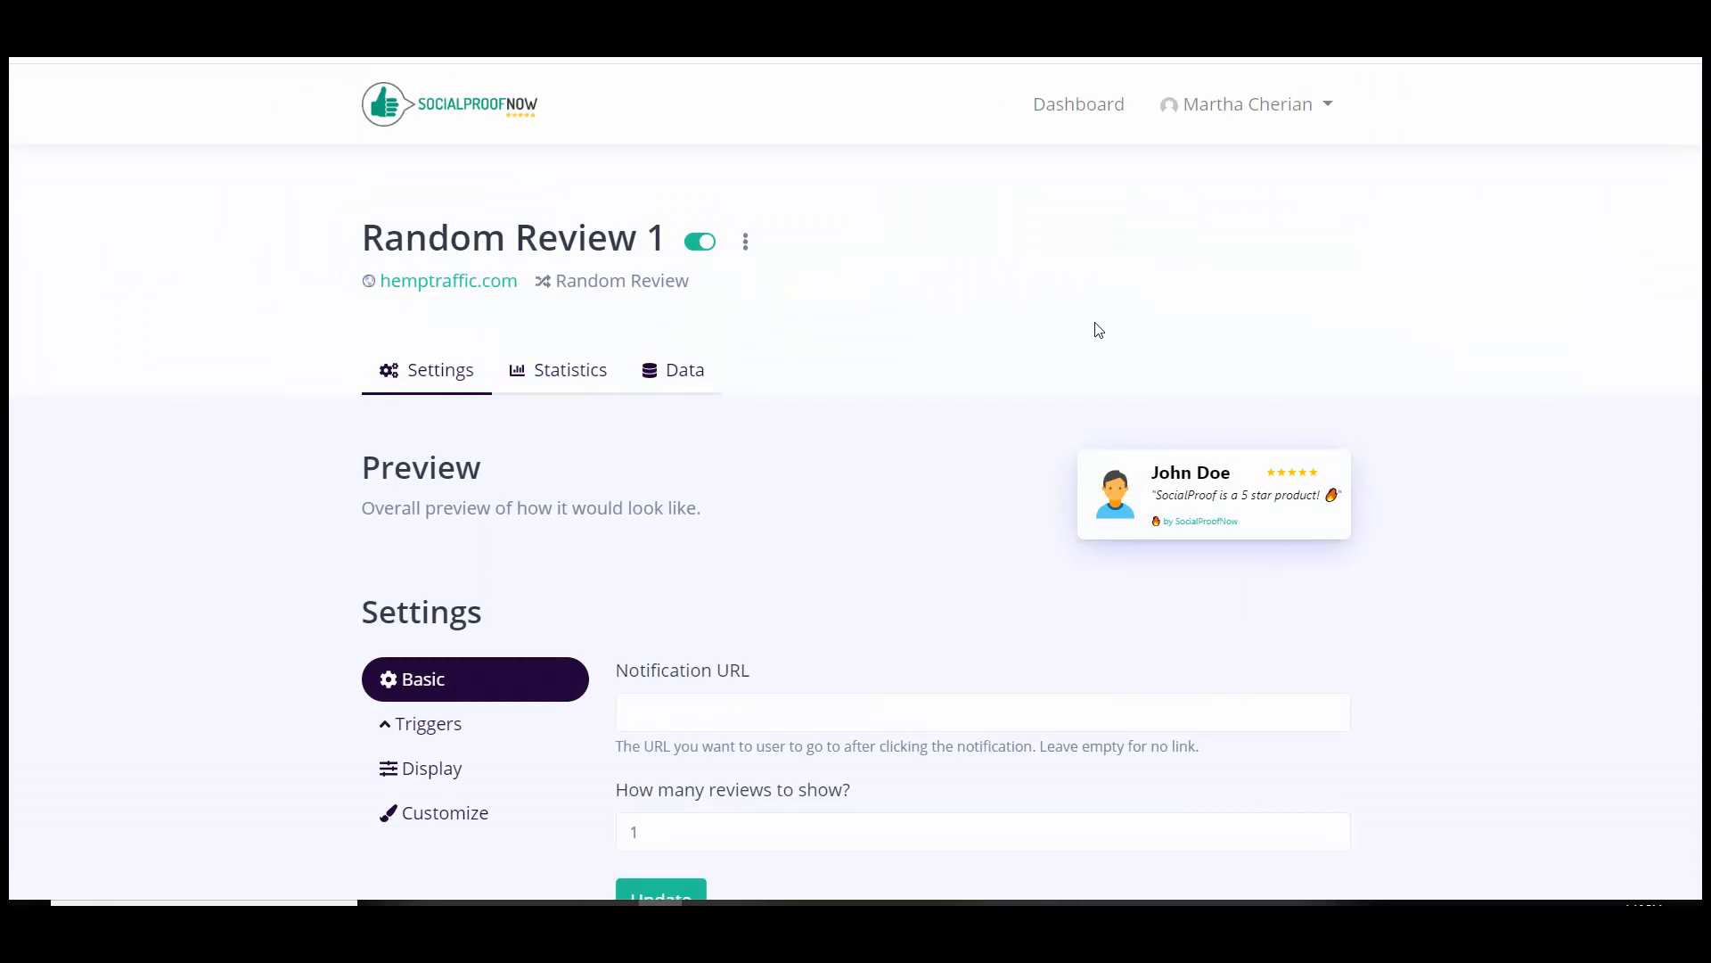
- Open the data section of the Random Review 1 notification and start importing a new review
scroll(754, 436, "down", 1)
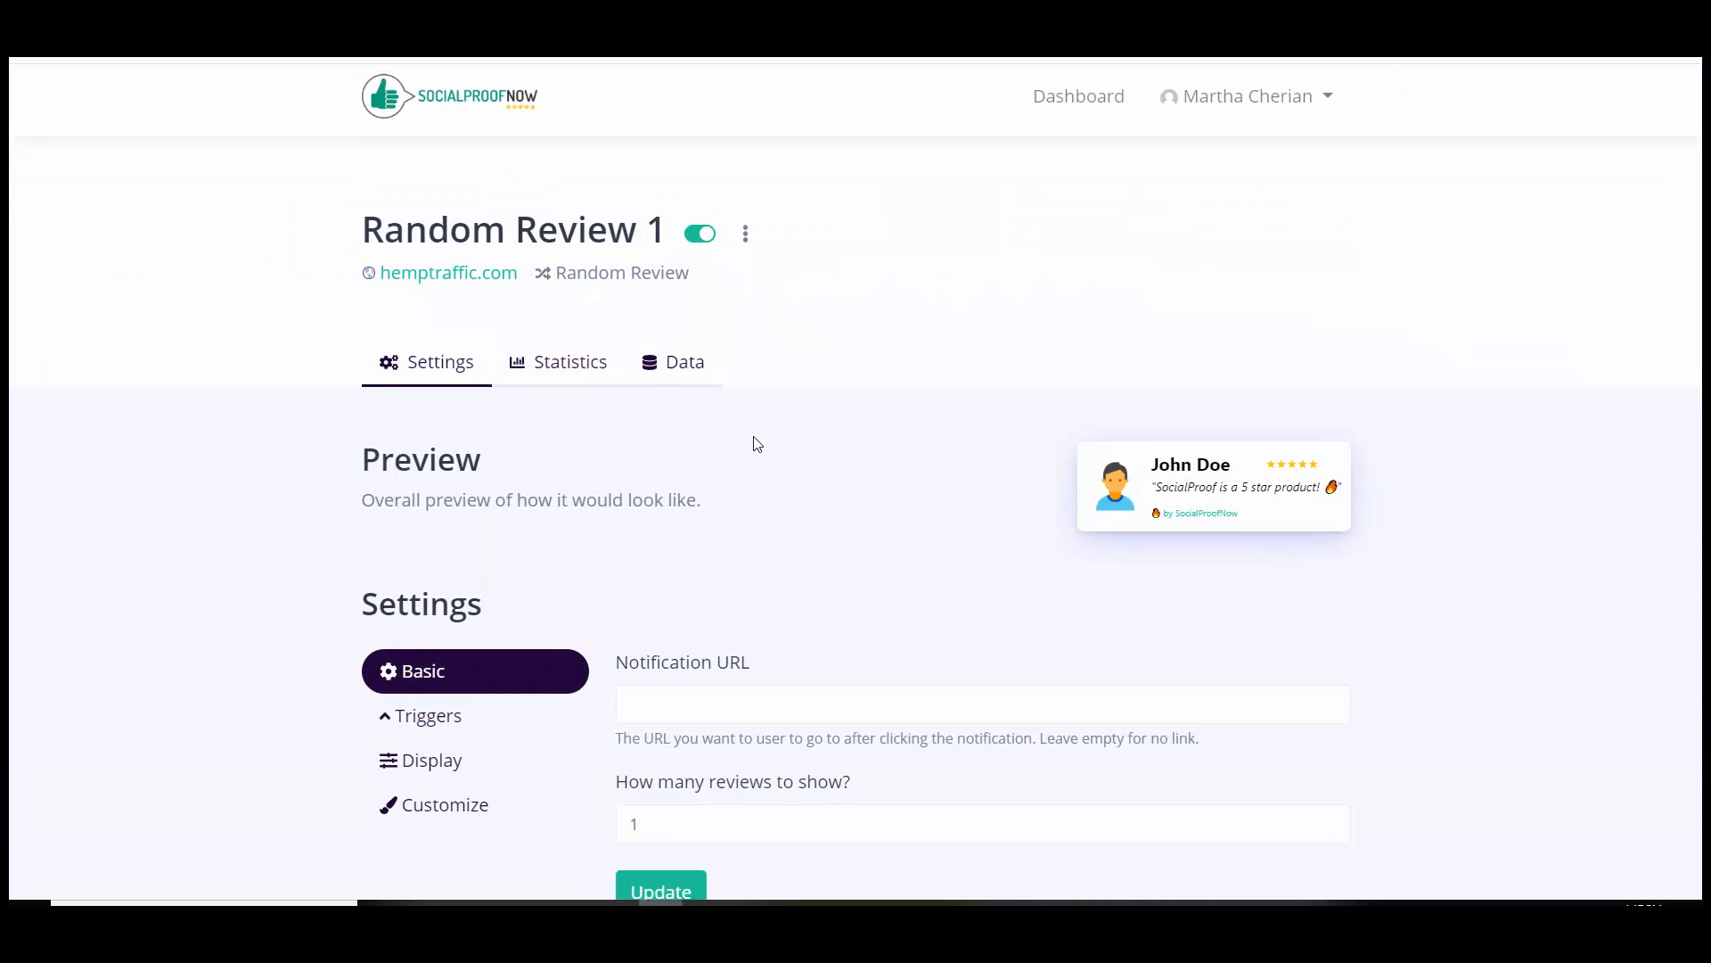
scroll(758, 444, "down", 2)
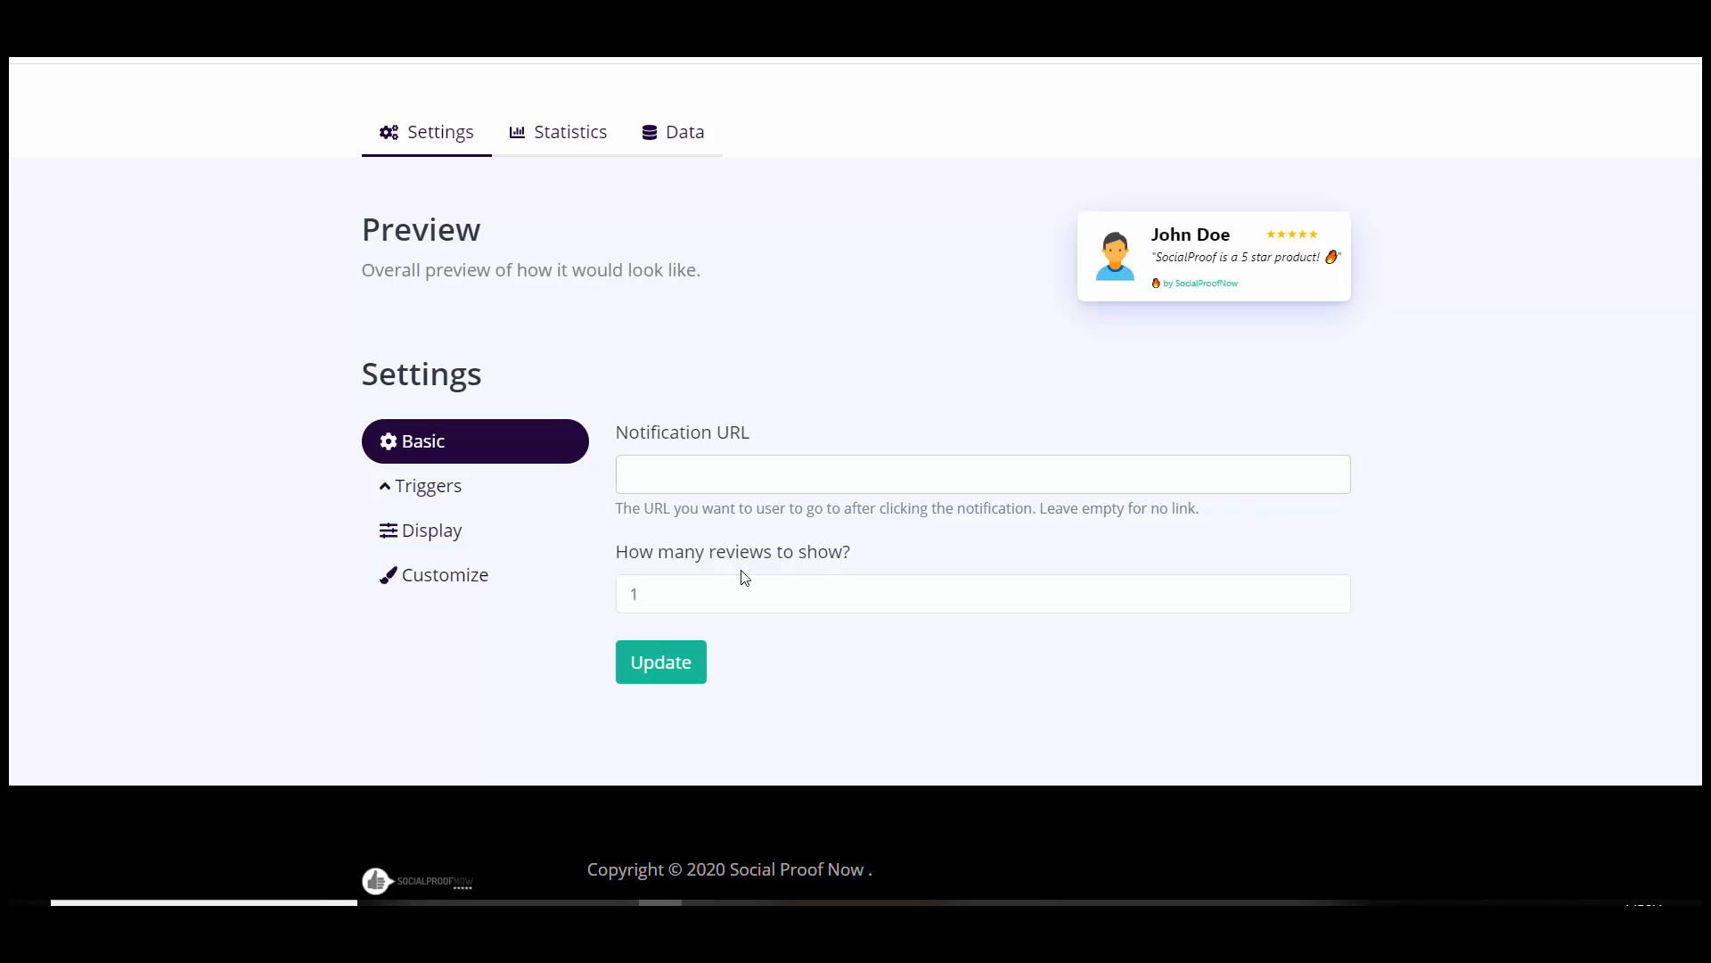
left_click(652, 594)
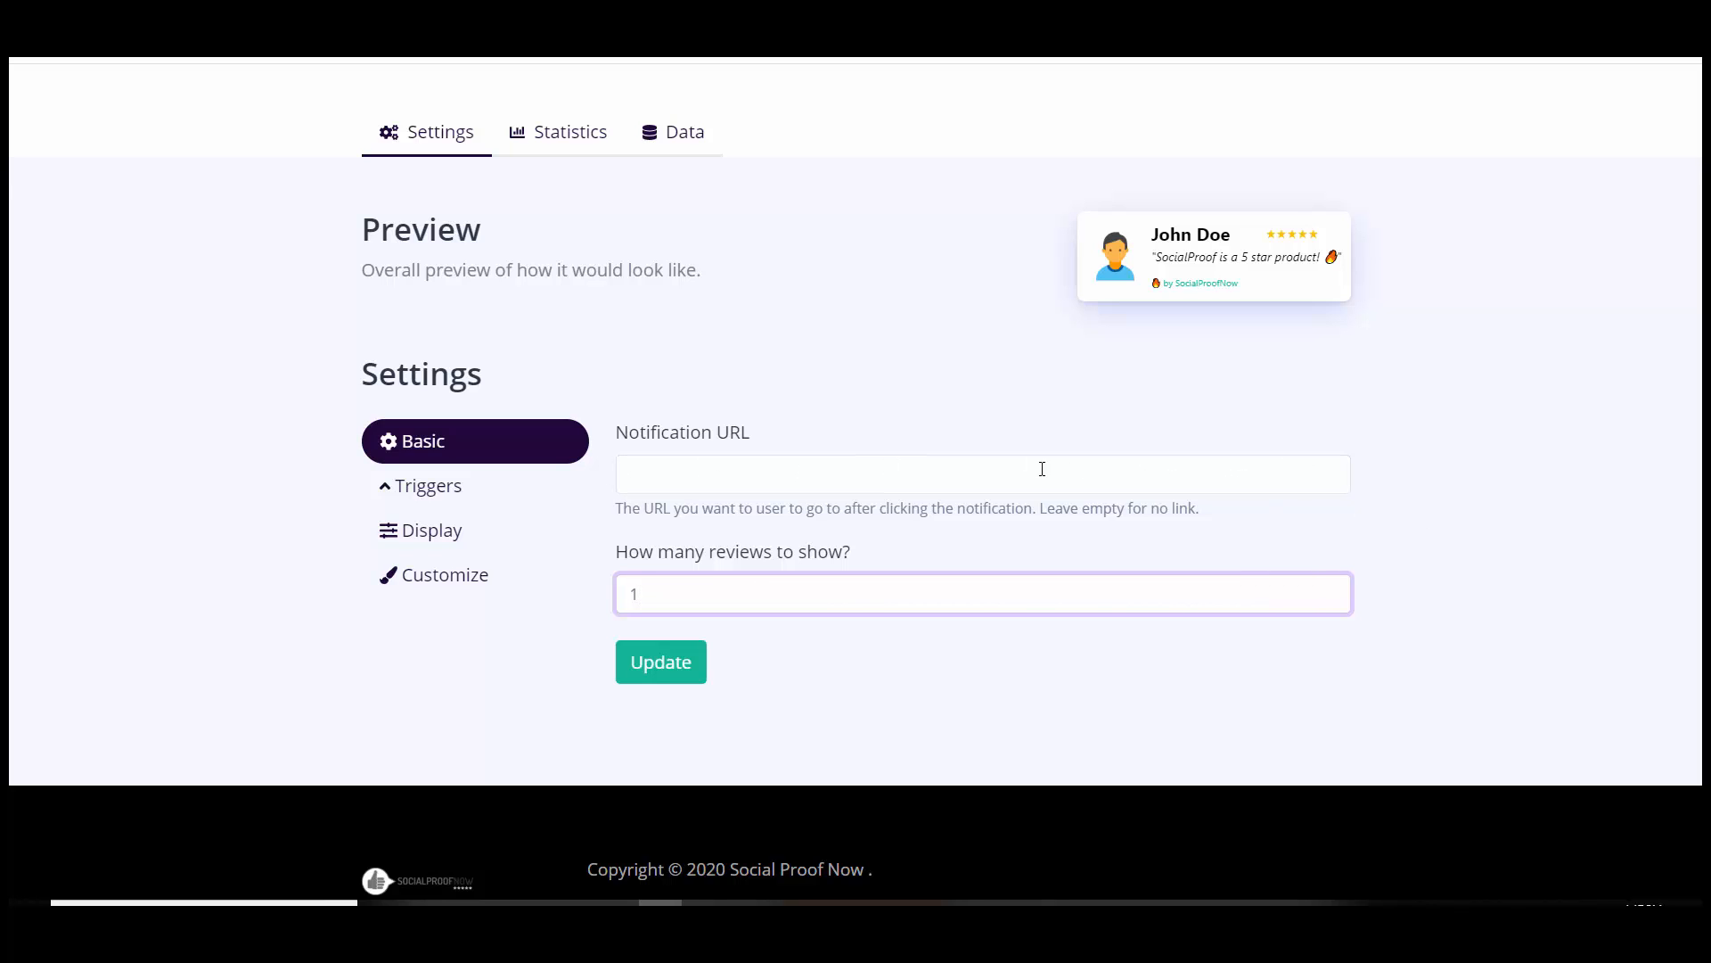
left_click(701, 145)
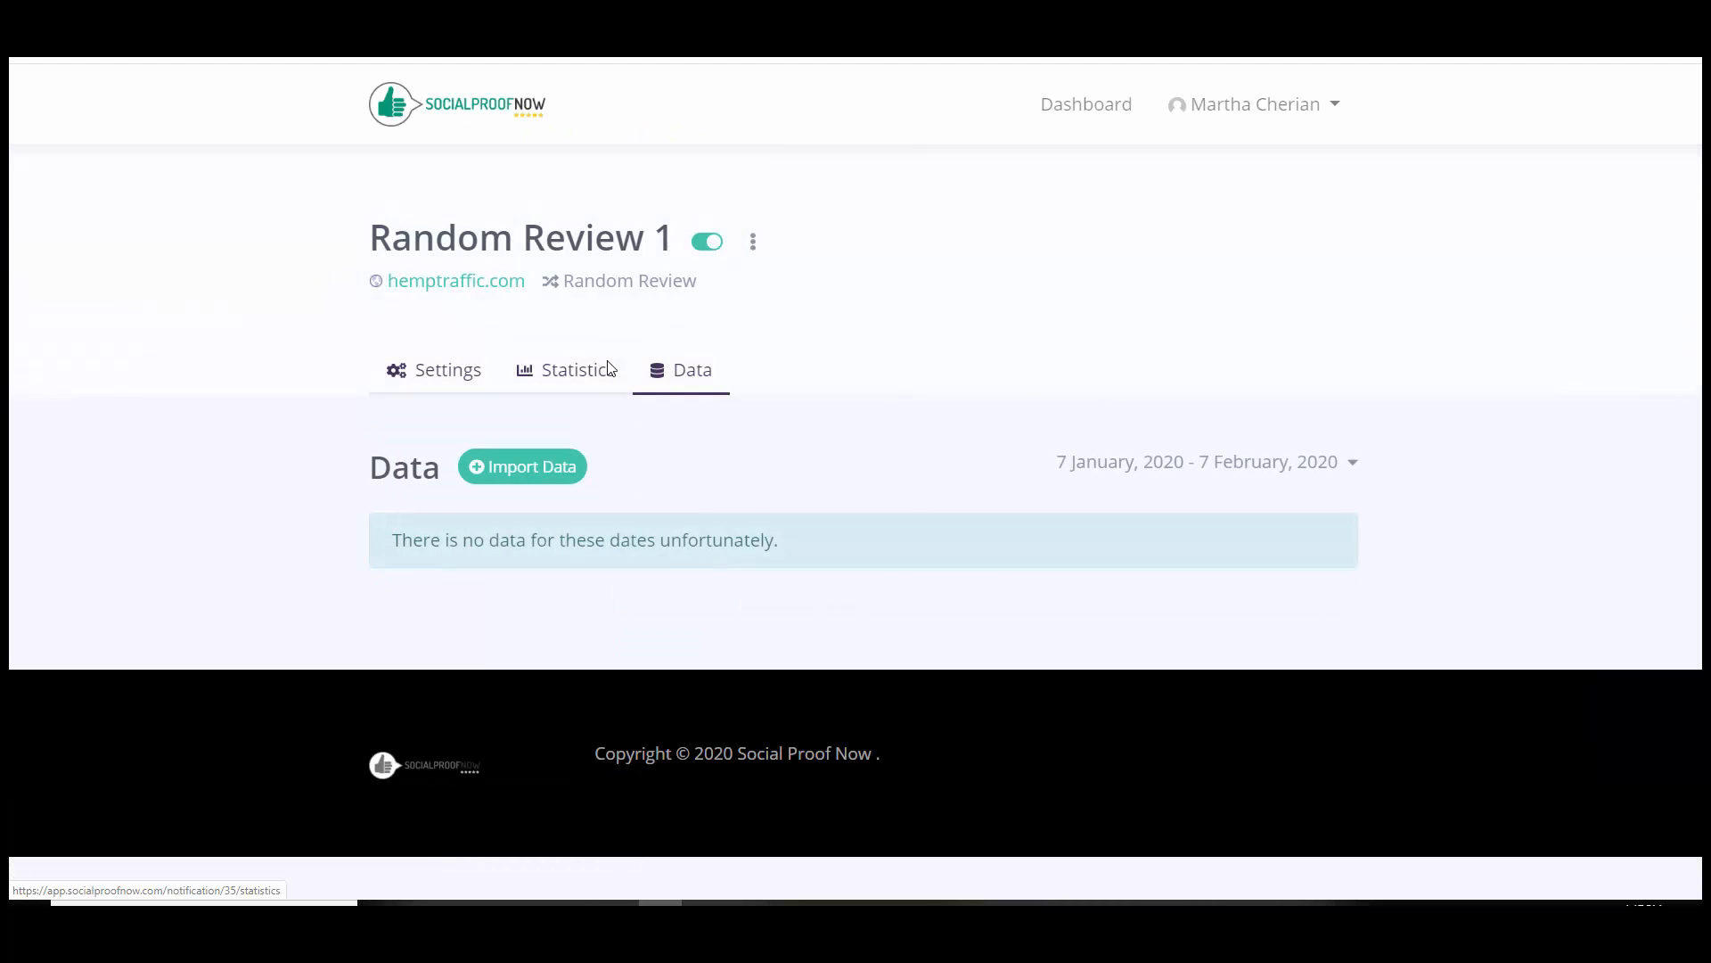
left_click(524, 470)
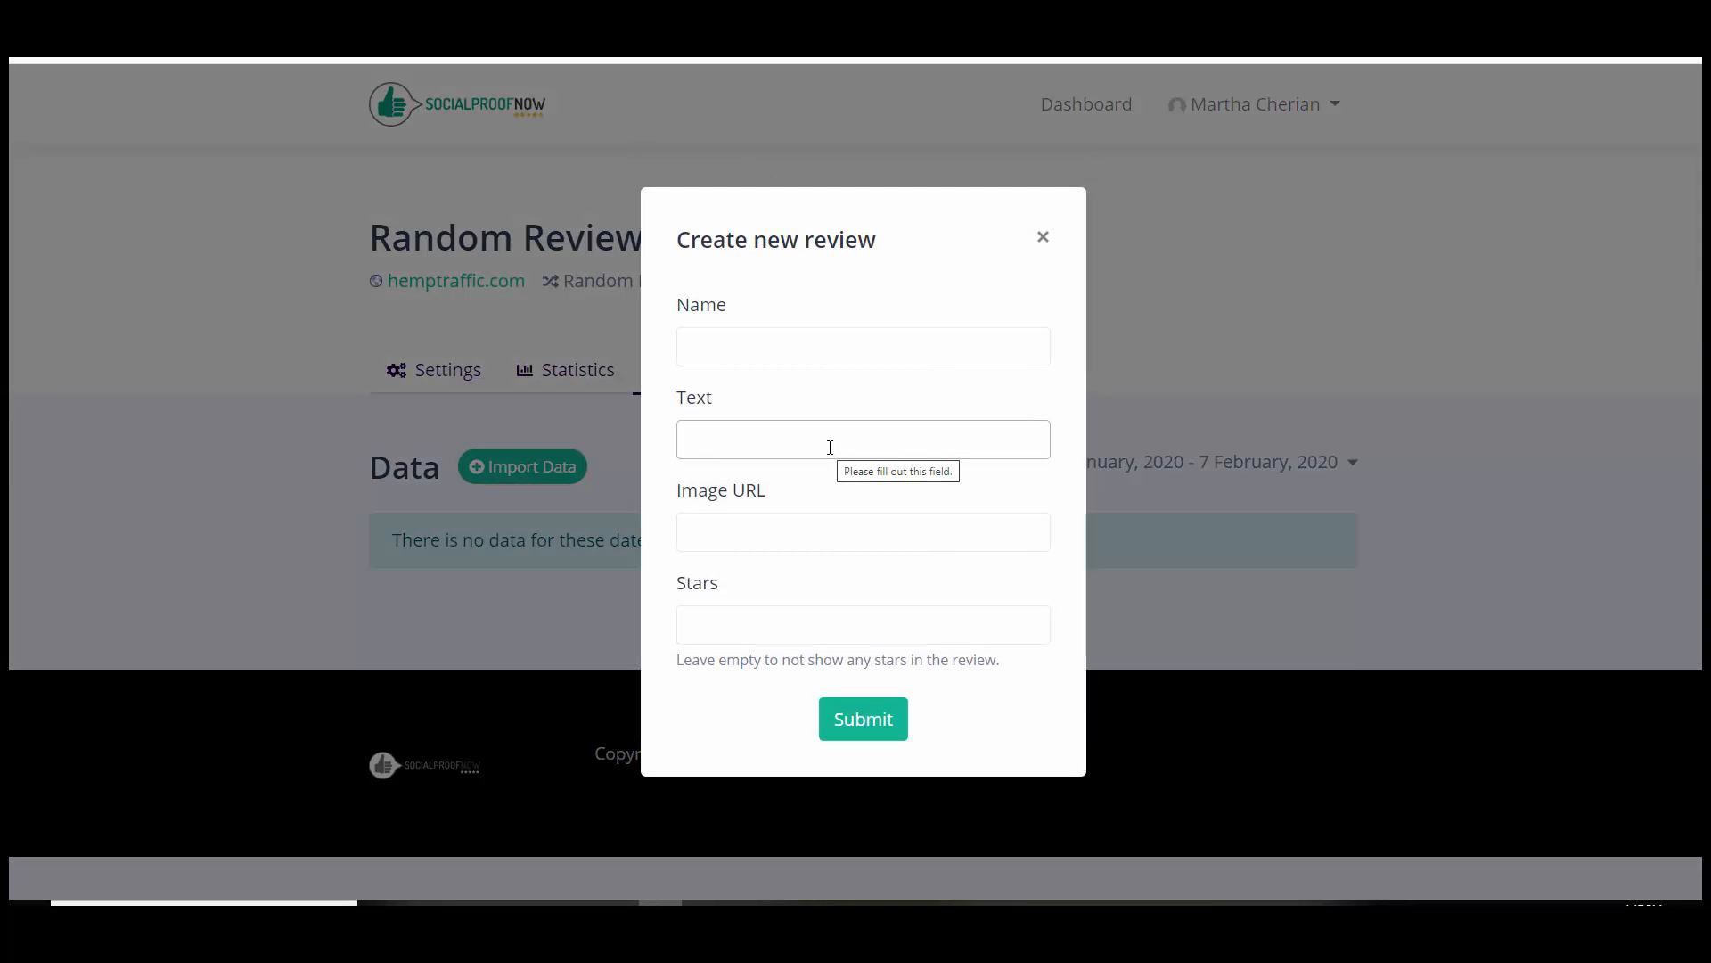
- Fill in the reviewer's name and set the review text to "Great Shopping Experience"
left_click(729, 347)
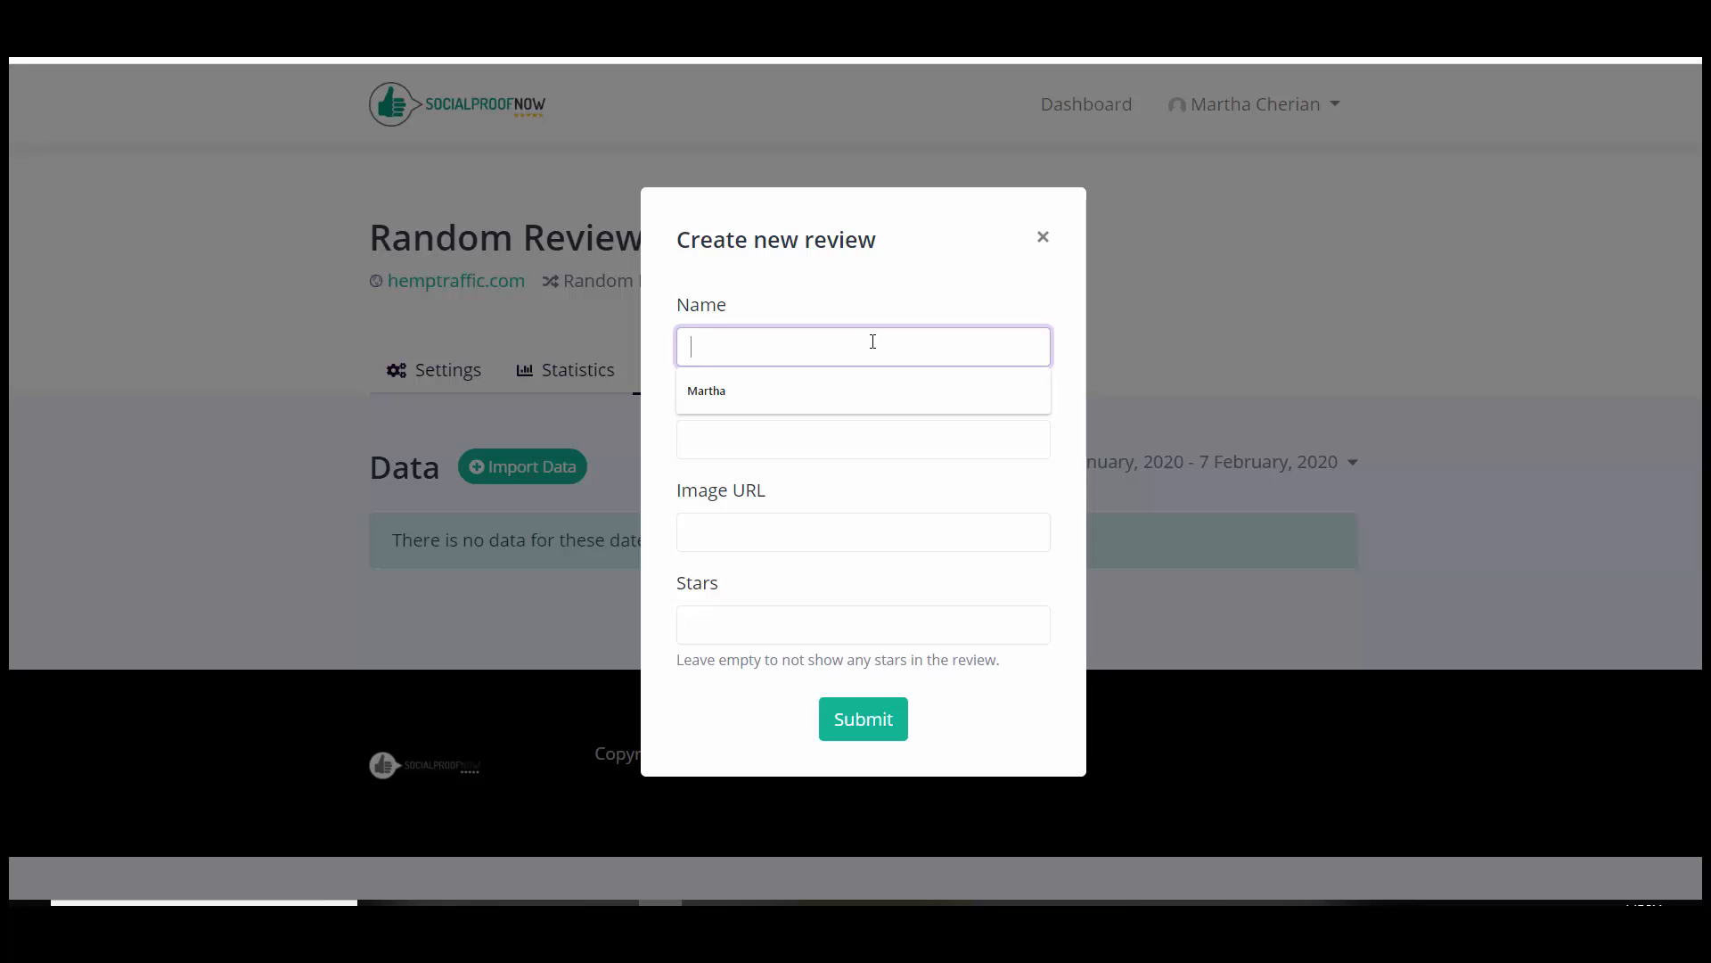
type("Martha")
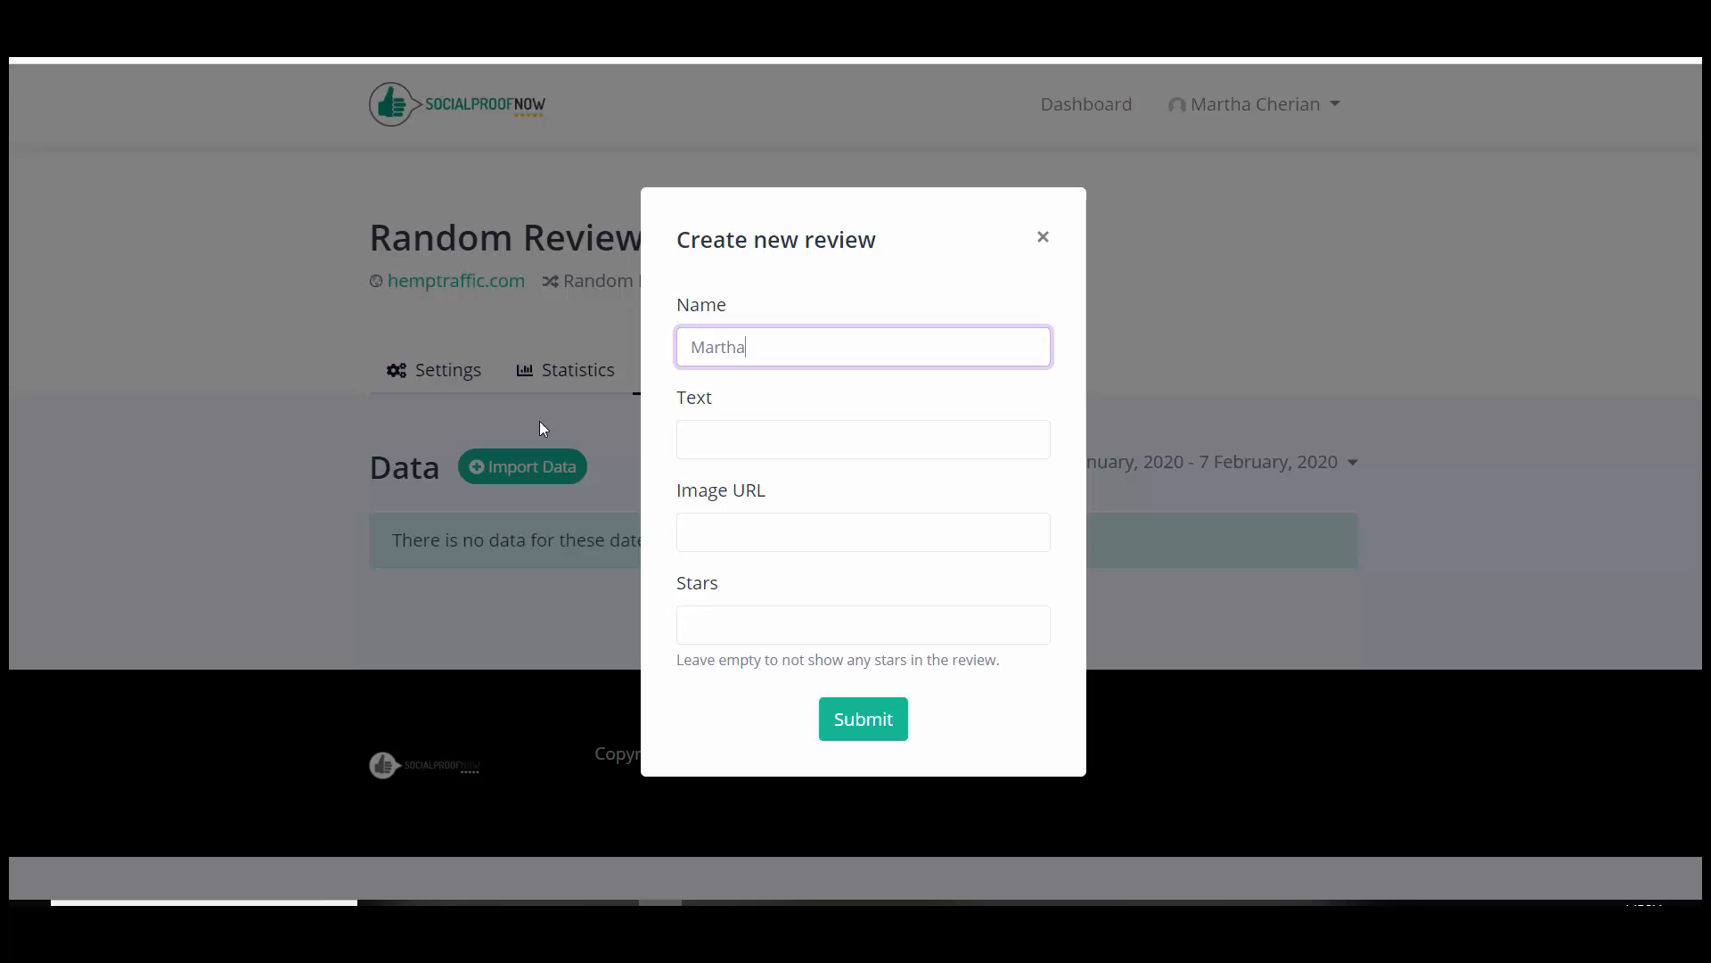
left_click(779, 431)
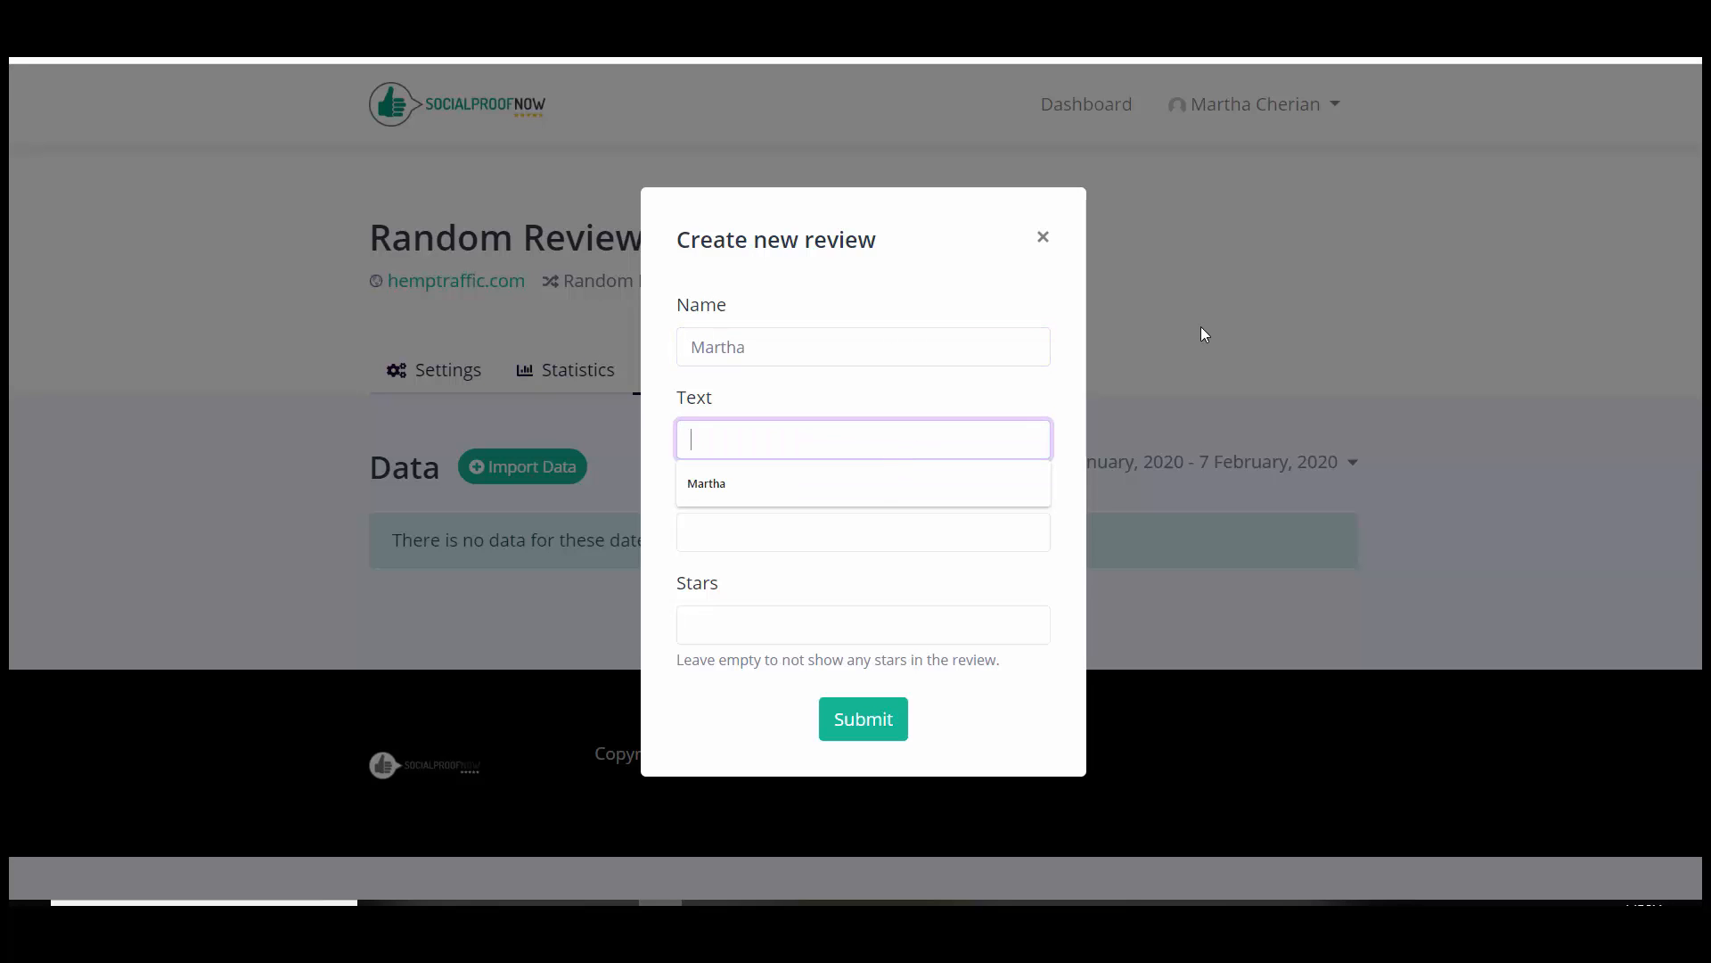
type("Gre")
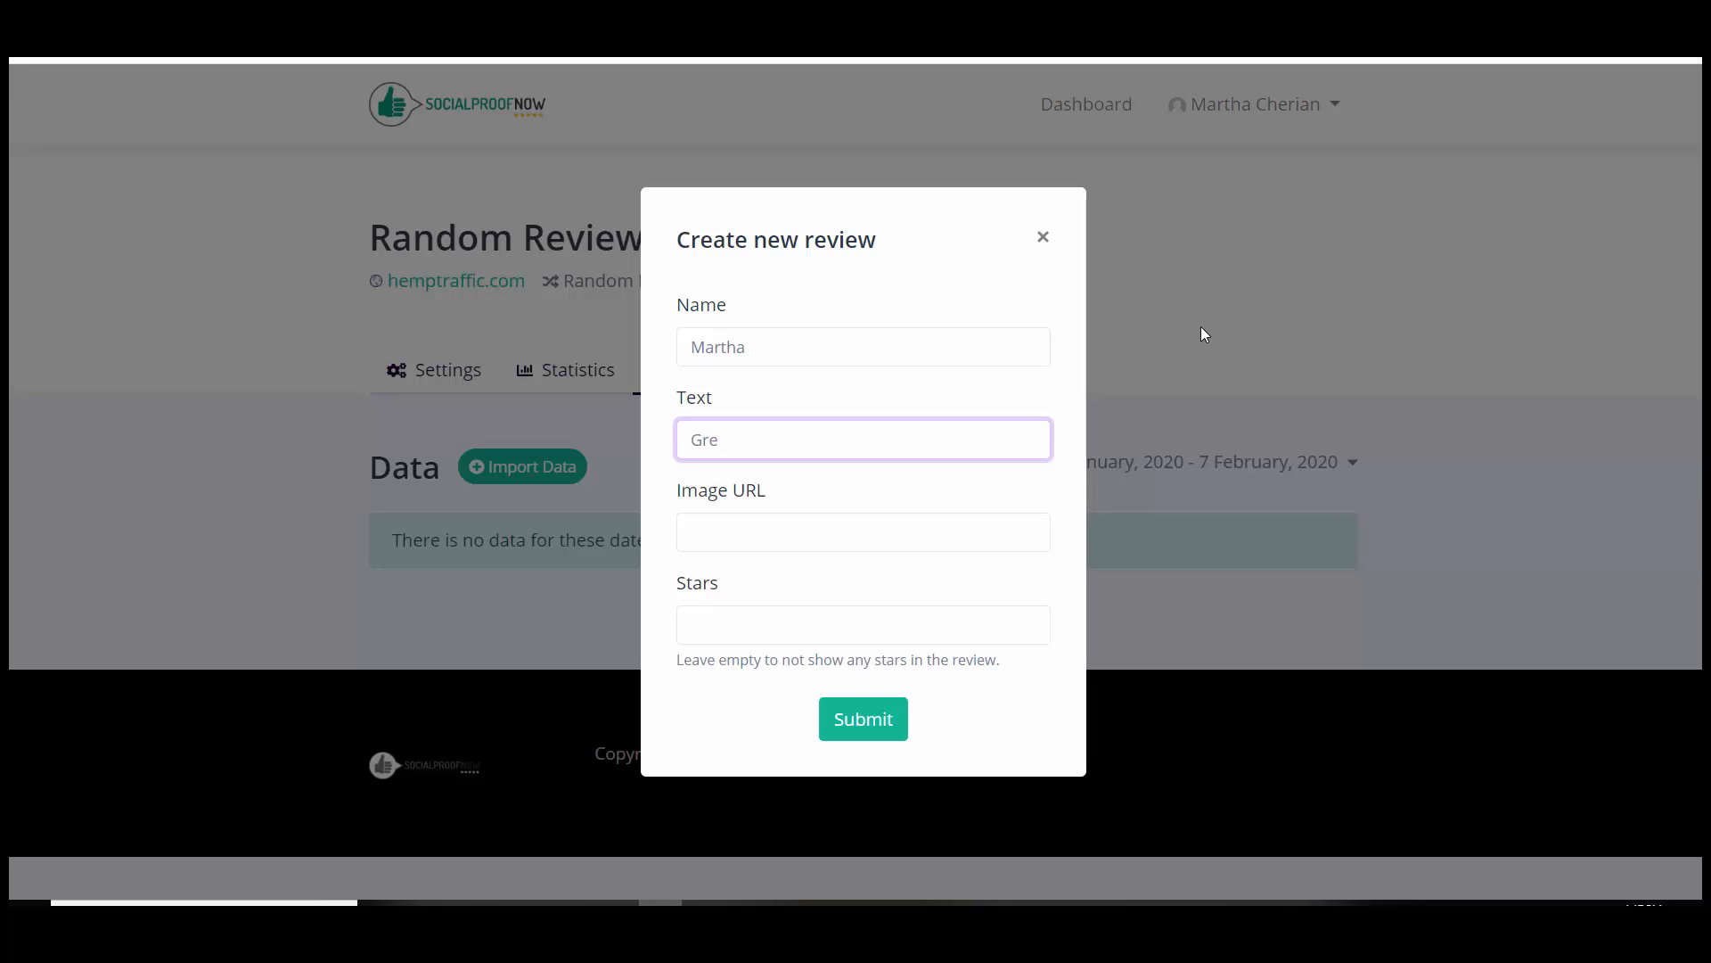
type("tat Shopping Experen")
key("BackSpace")
key("BackSpace")
type("ience")
- Switch to the Icons8 page and copy the 26px CDN embed code of the Human Head icon in iOS Glyph style
left_click(762, 532)
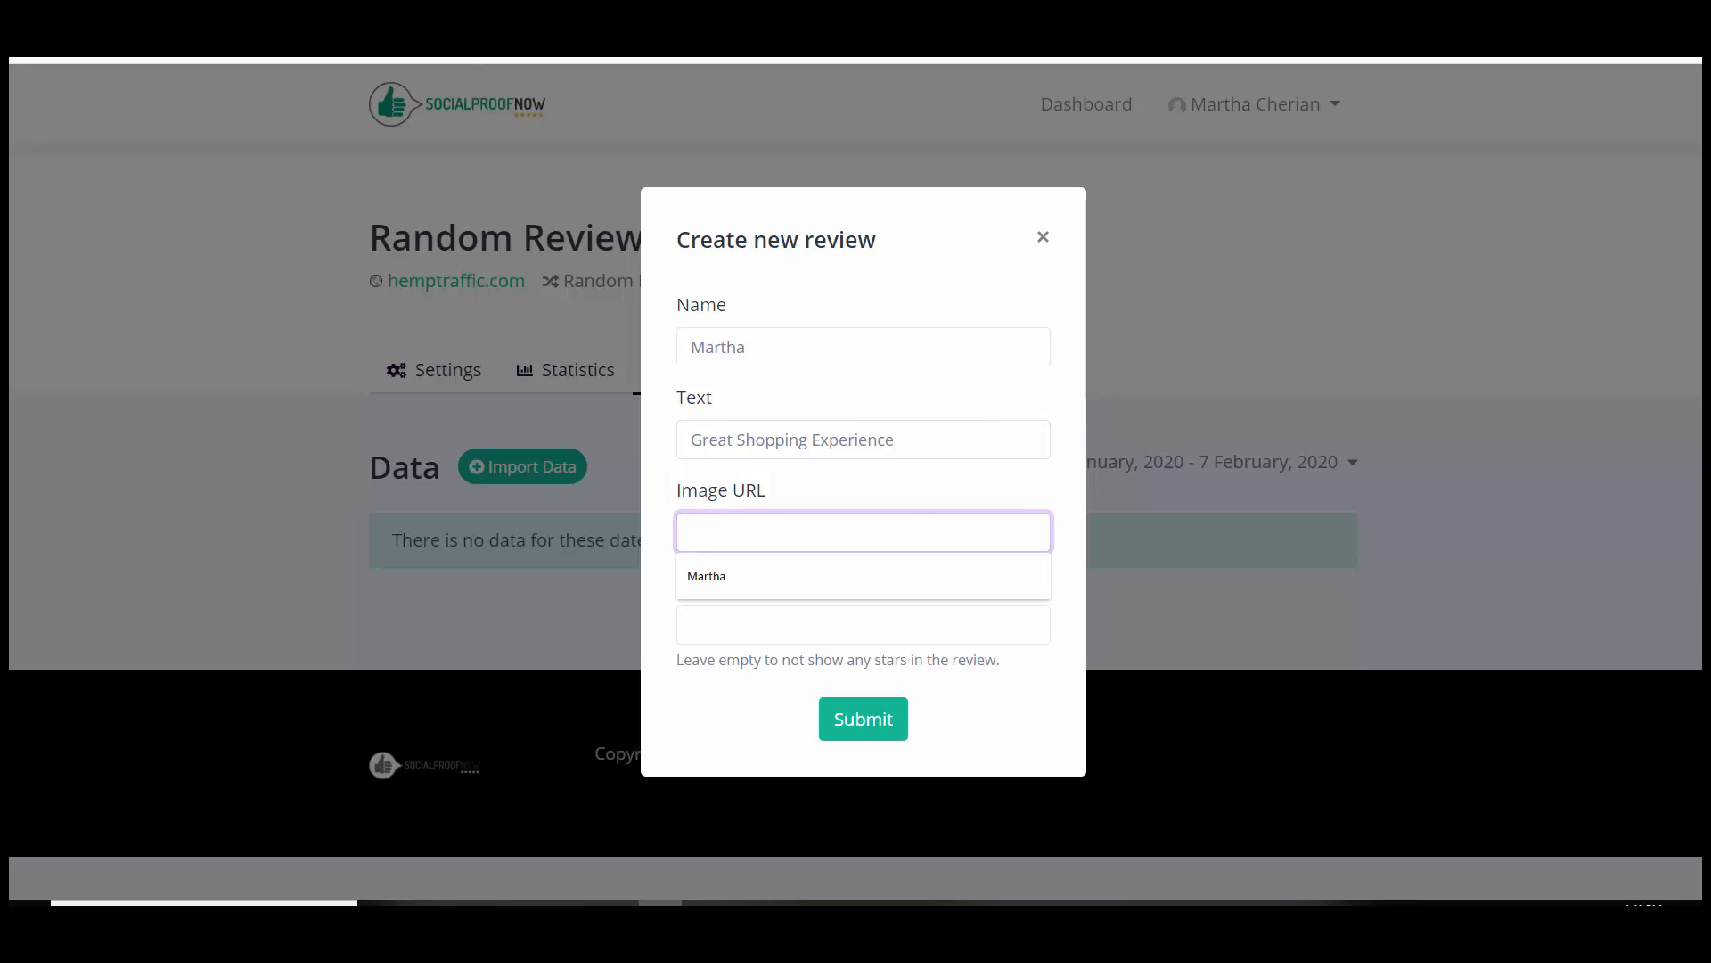
left_click(431, 57)
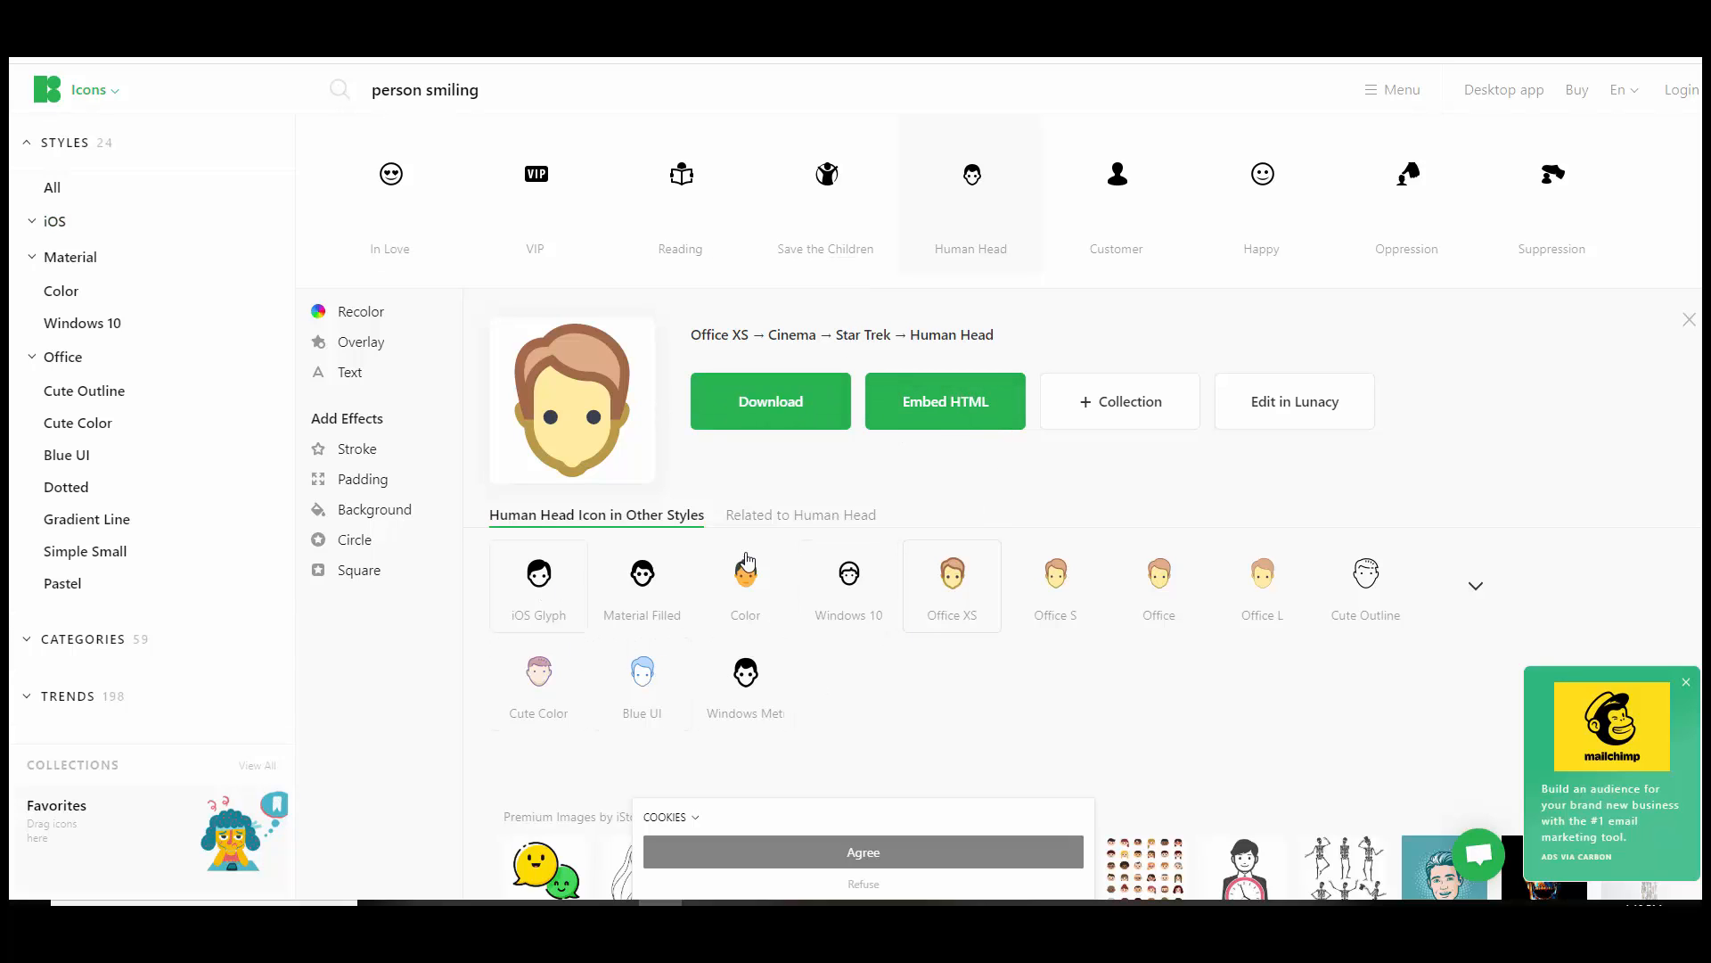
left_click(546, 586)
left_click(934, 419)
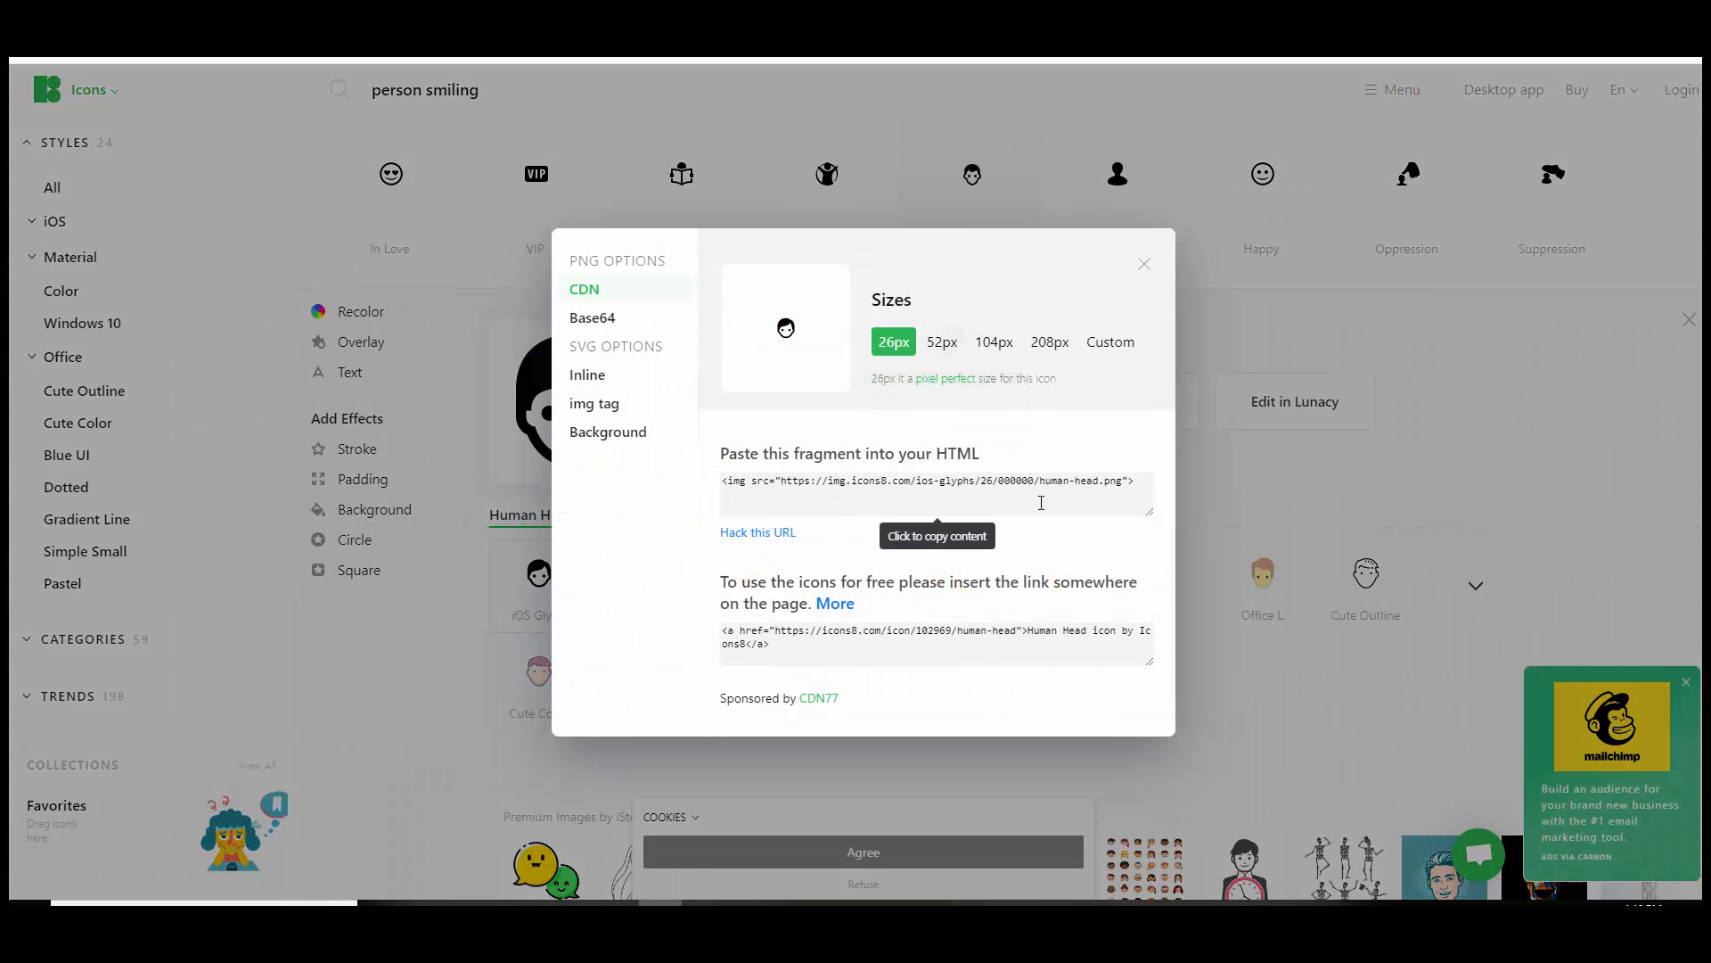
left_click_drag(1127, 480, 727, 481)
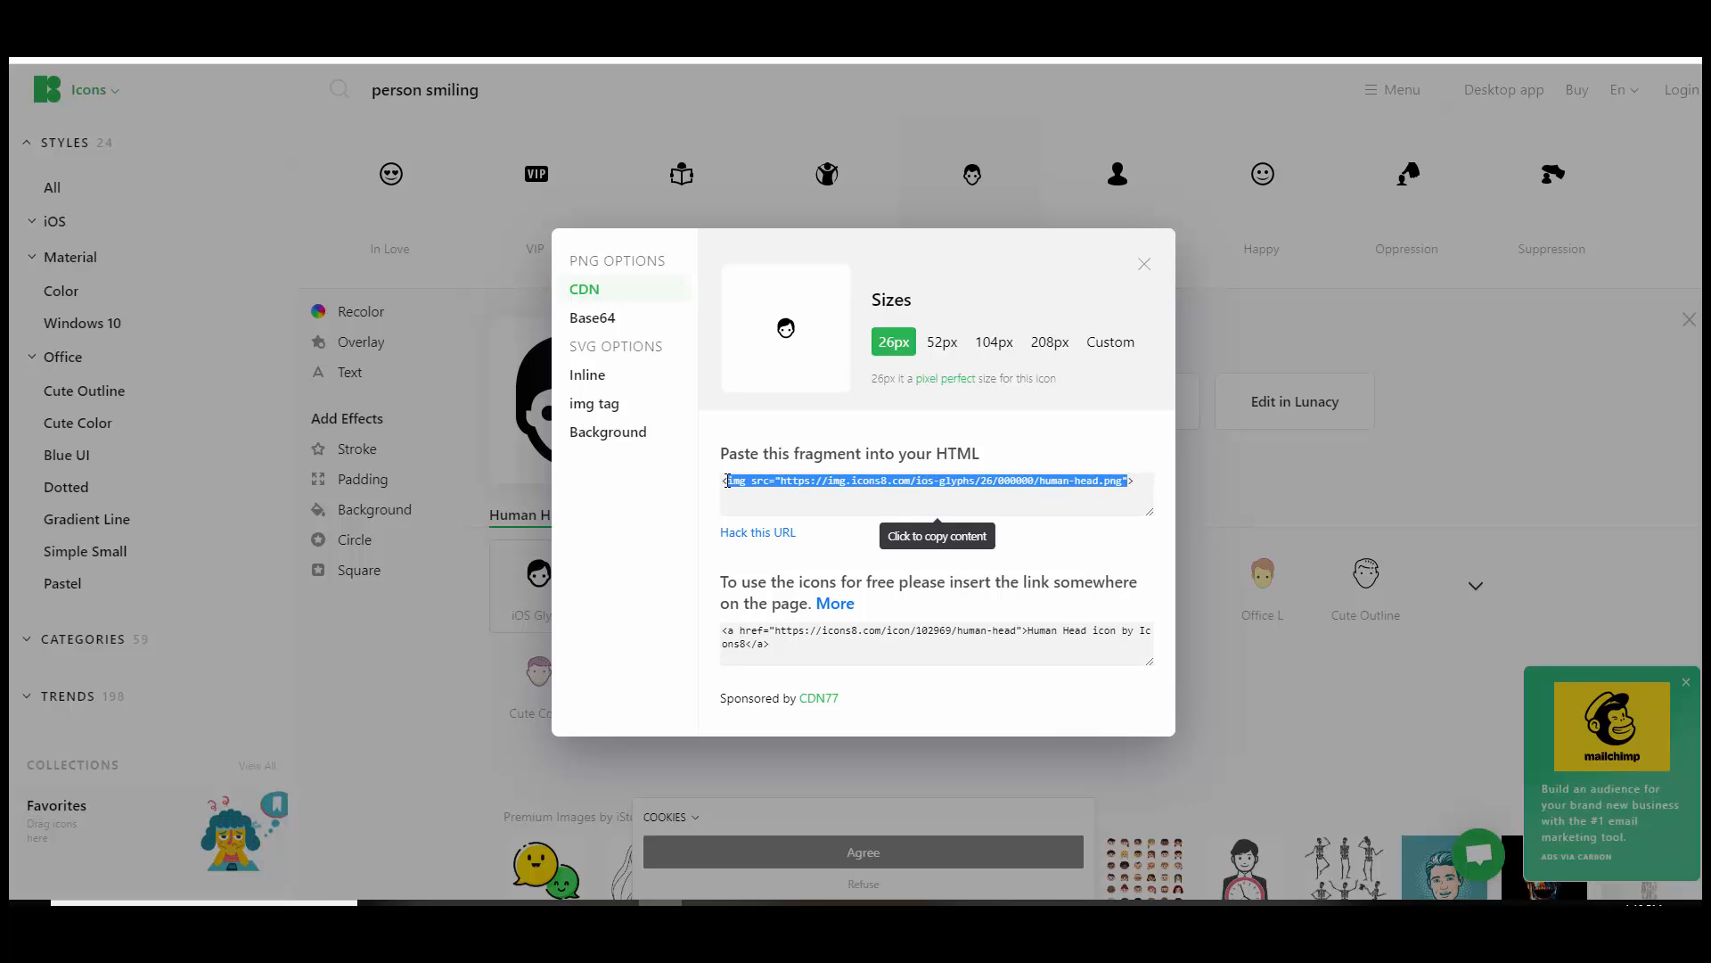
right_click(738, 483)
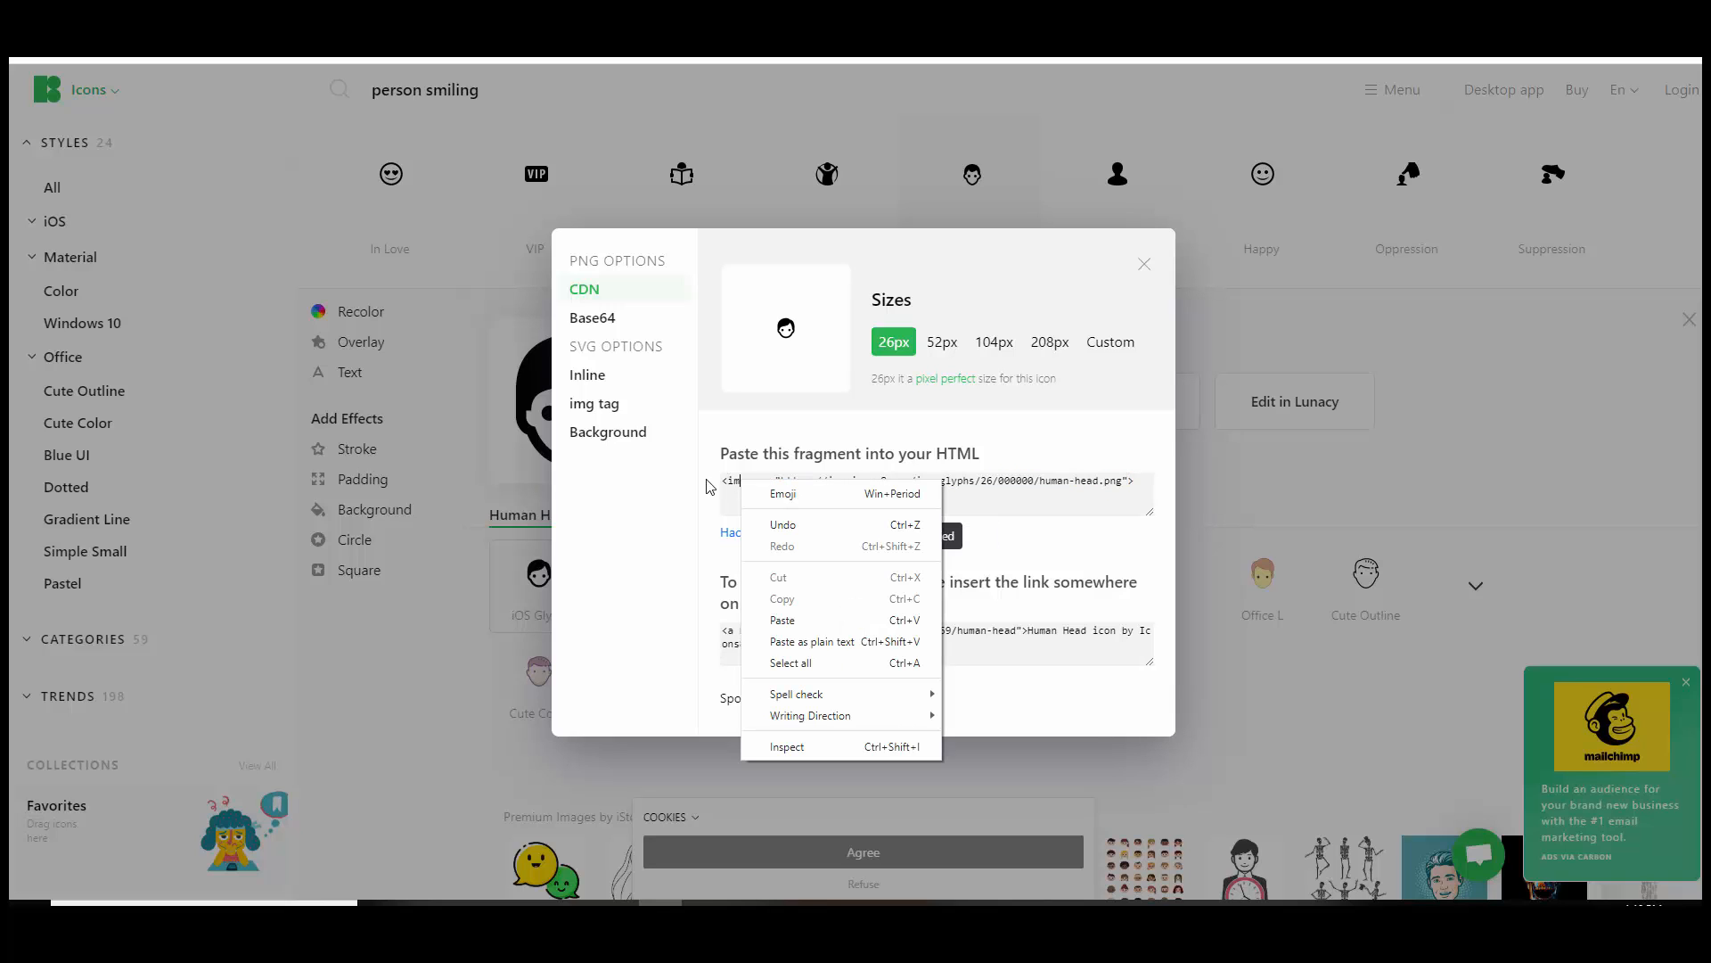
left_click(1024, 539)
left_click(942, 485)
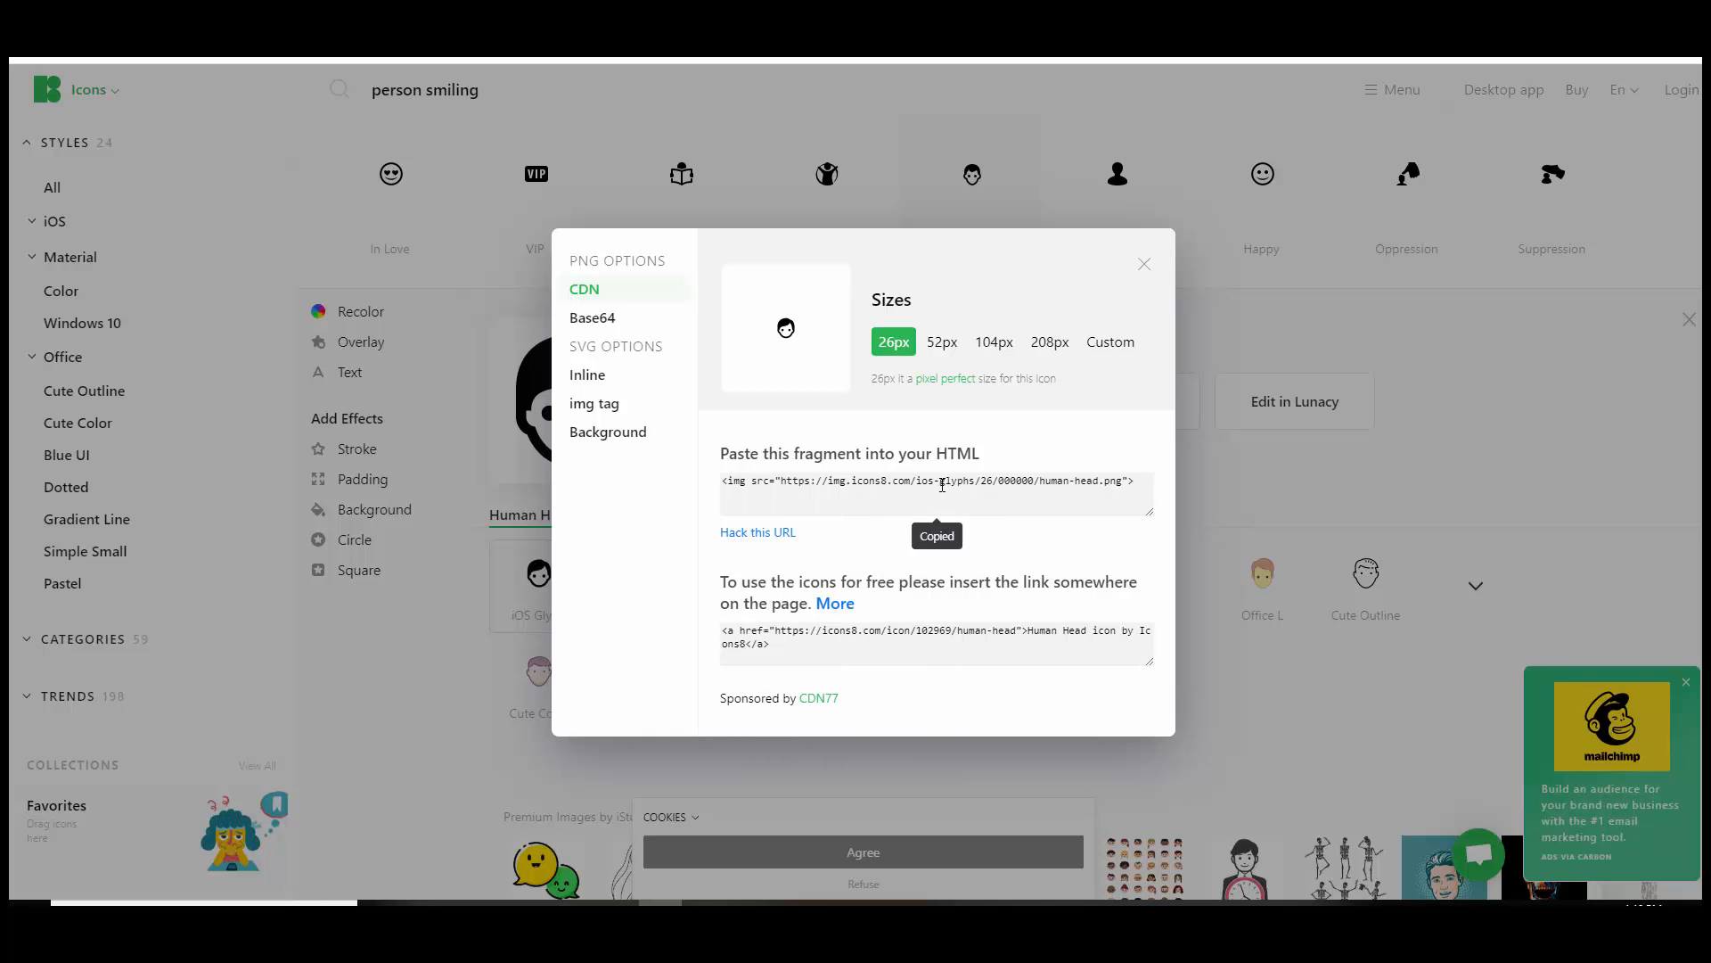
- Switch to the SAVE TODAY note in Notepad and replace its old image tag with the copied icon code
key("alt+Tab")
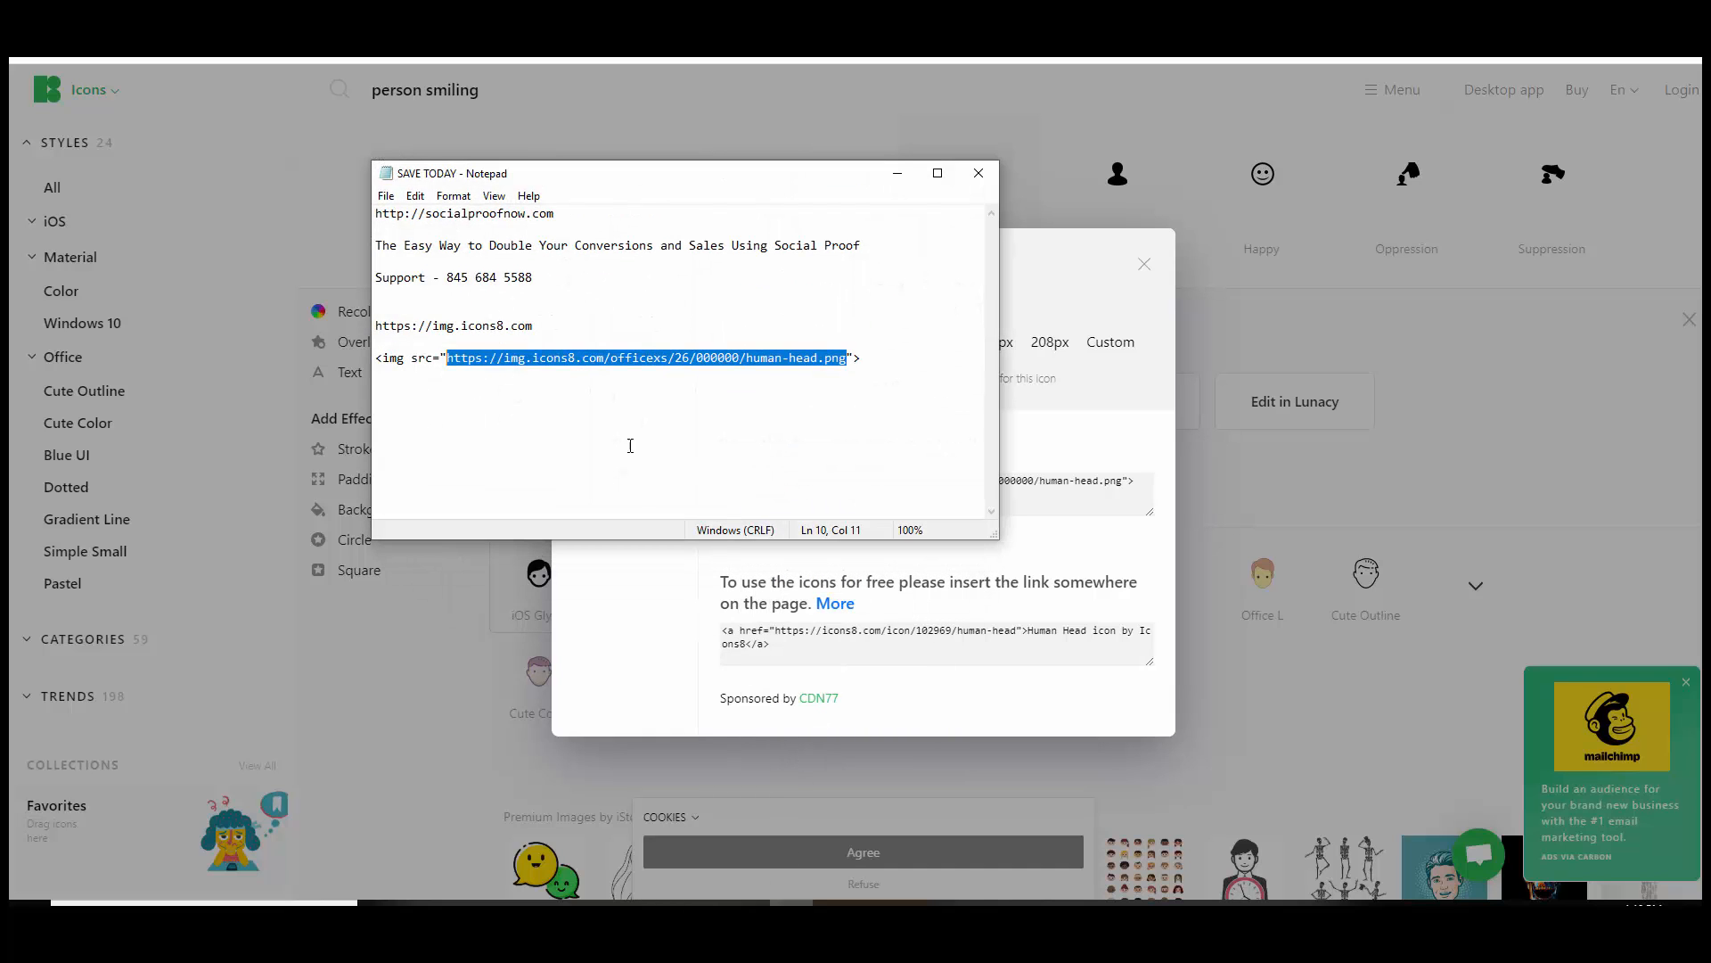
left_click(446, 373)
left_click_drag(376, 359, 769, 369)
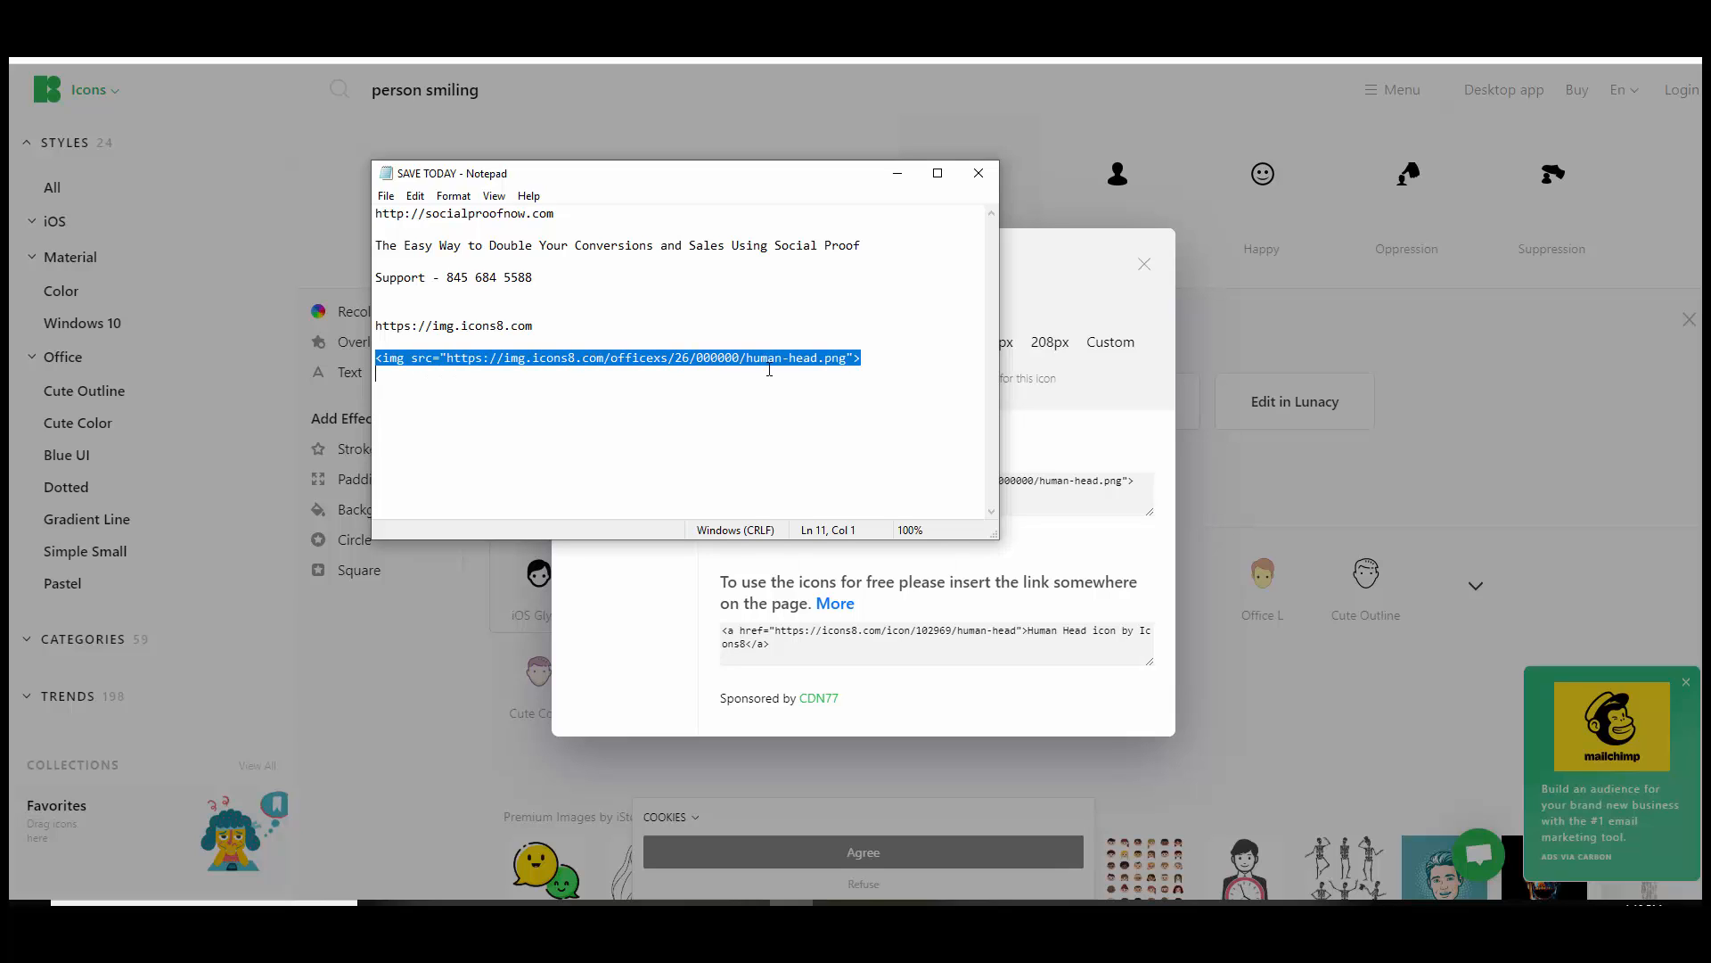
right_click(575, 360)
left_click(615, 441)
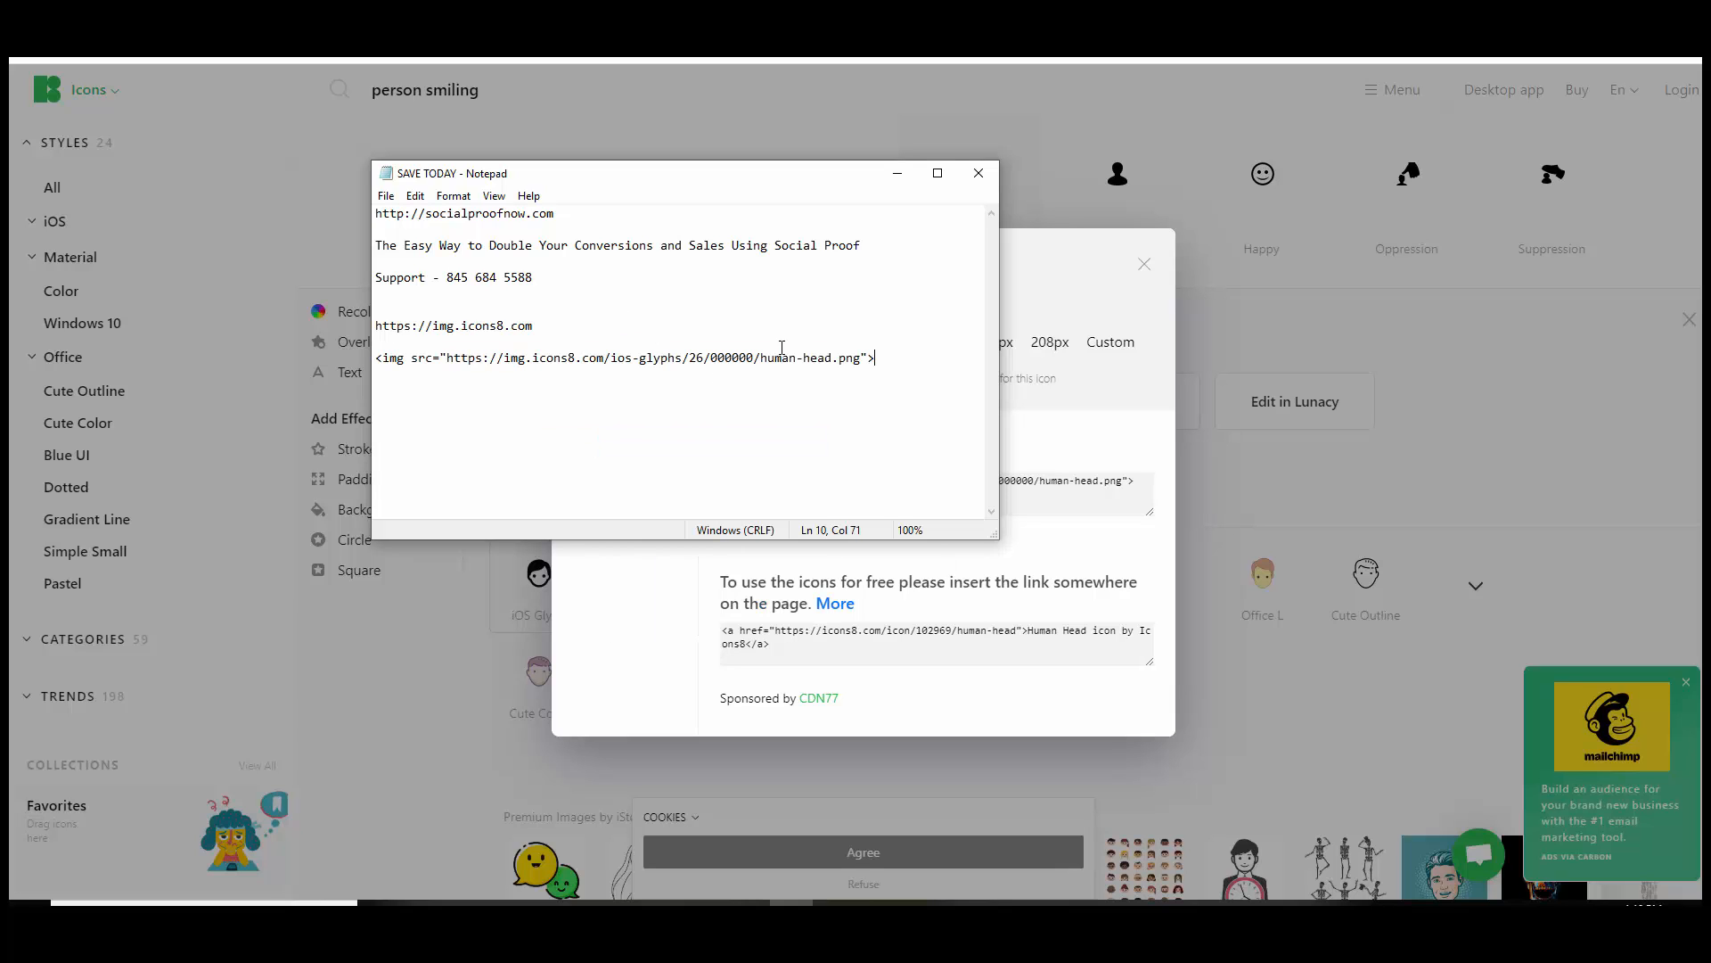
- Copy only the icon's https address from the image tag and paste it as the new review's Image URL
left_click_drag(863, 358, 450, 361)
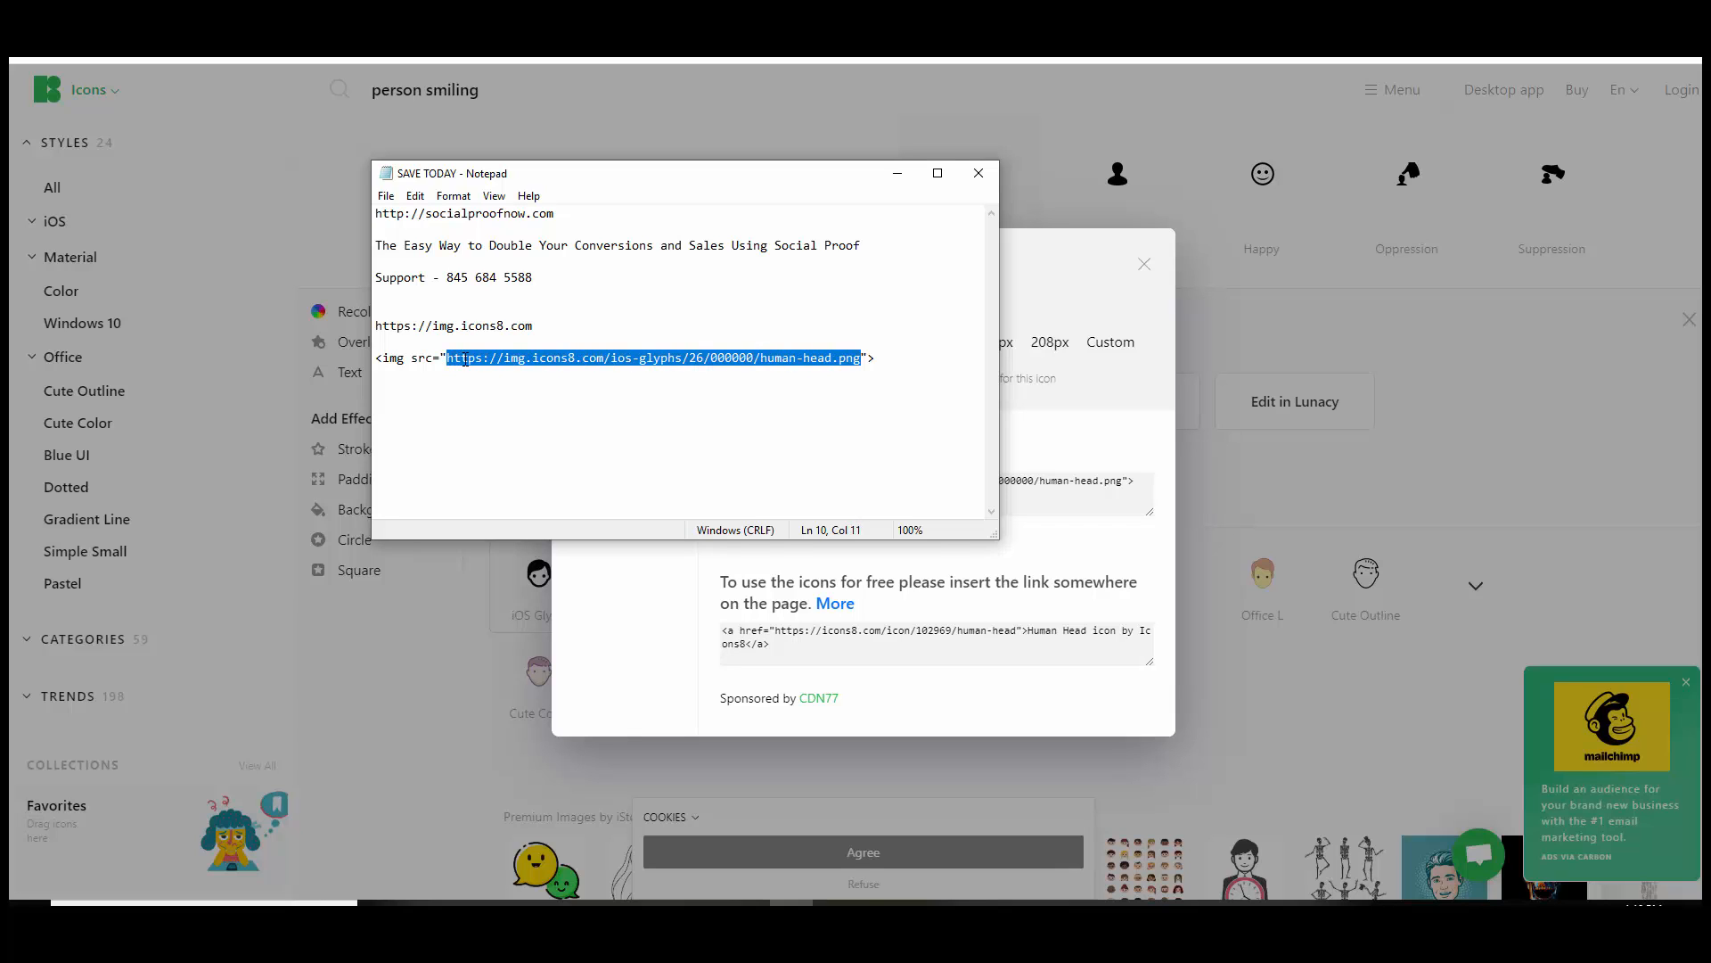
right_click(464, 359)
left_click(319, 415)
left_click(898, 173)
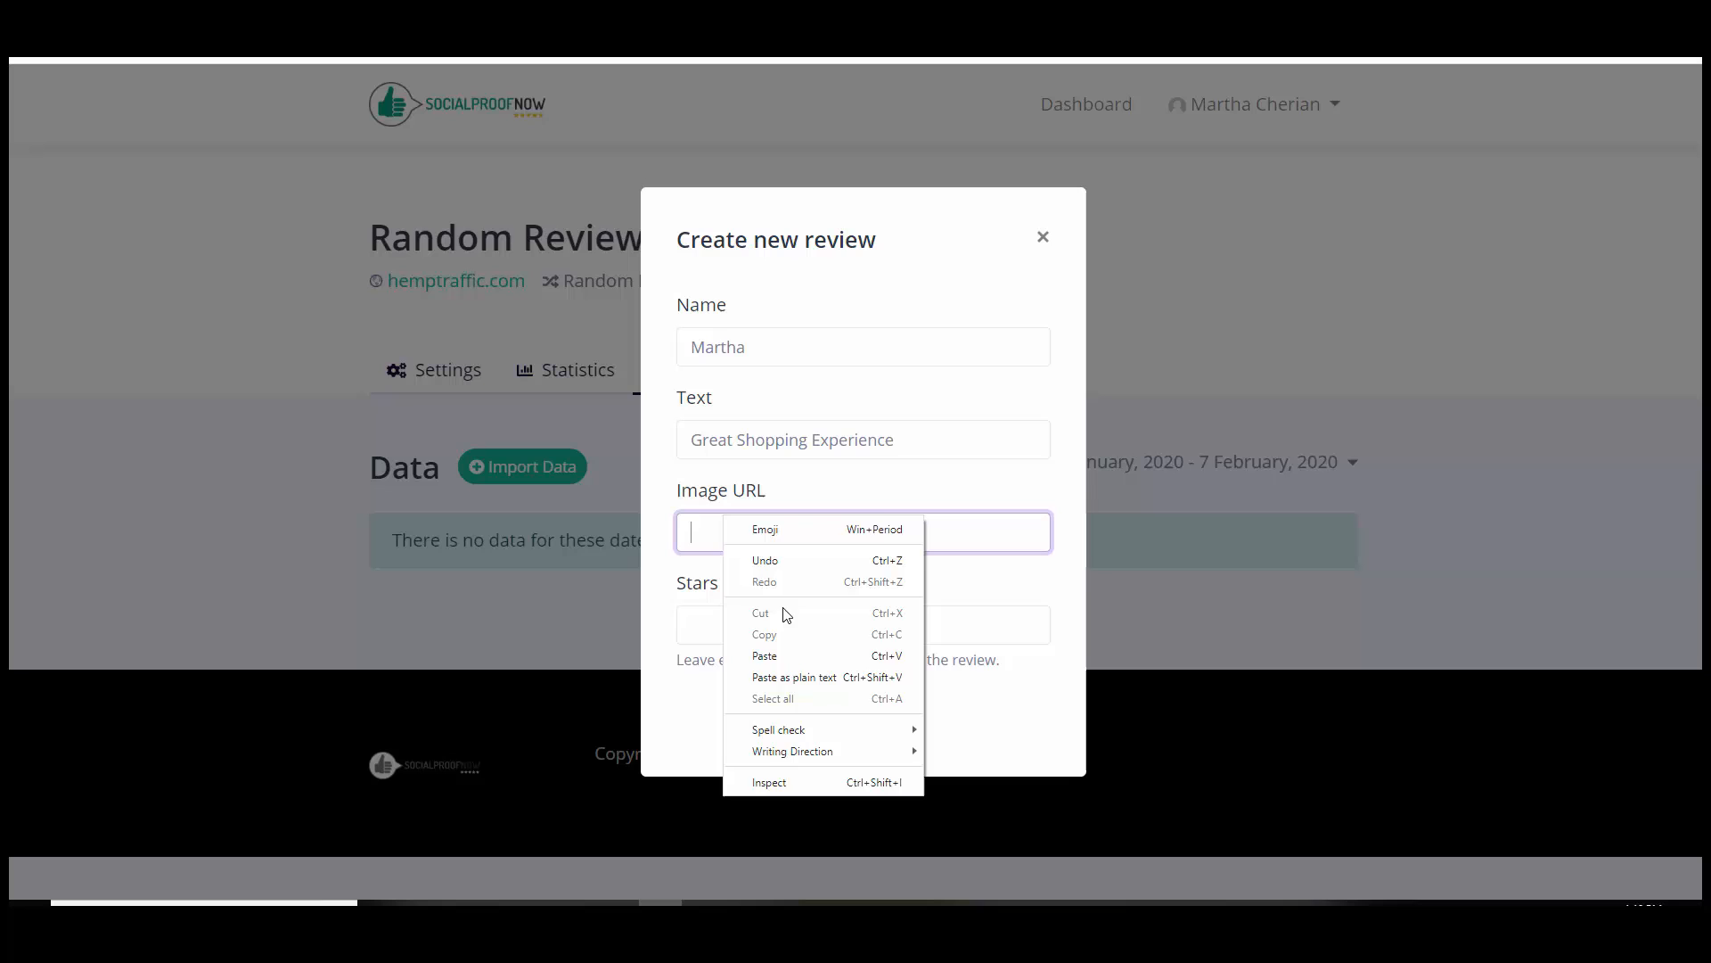
left_click(806, 657)
- Give the new review 5 stars and submit it
left_click(744, 626)
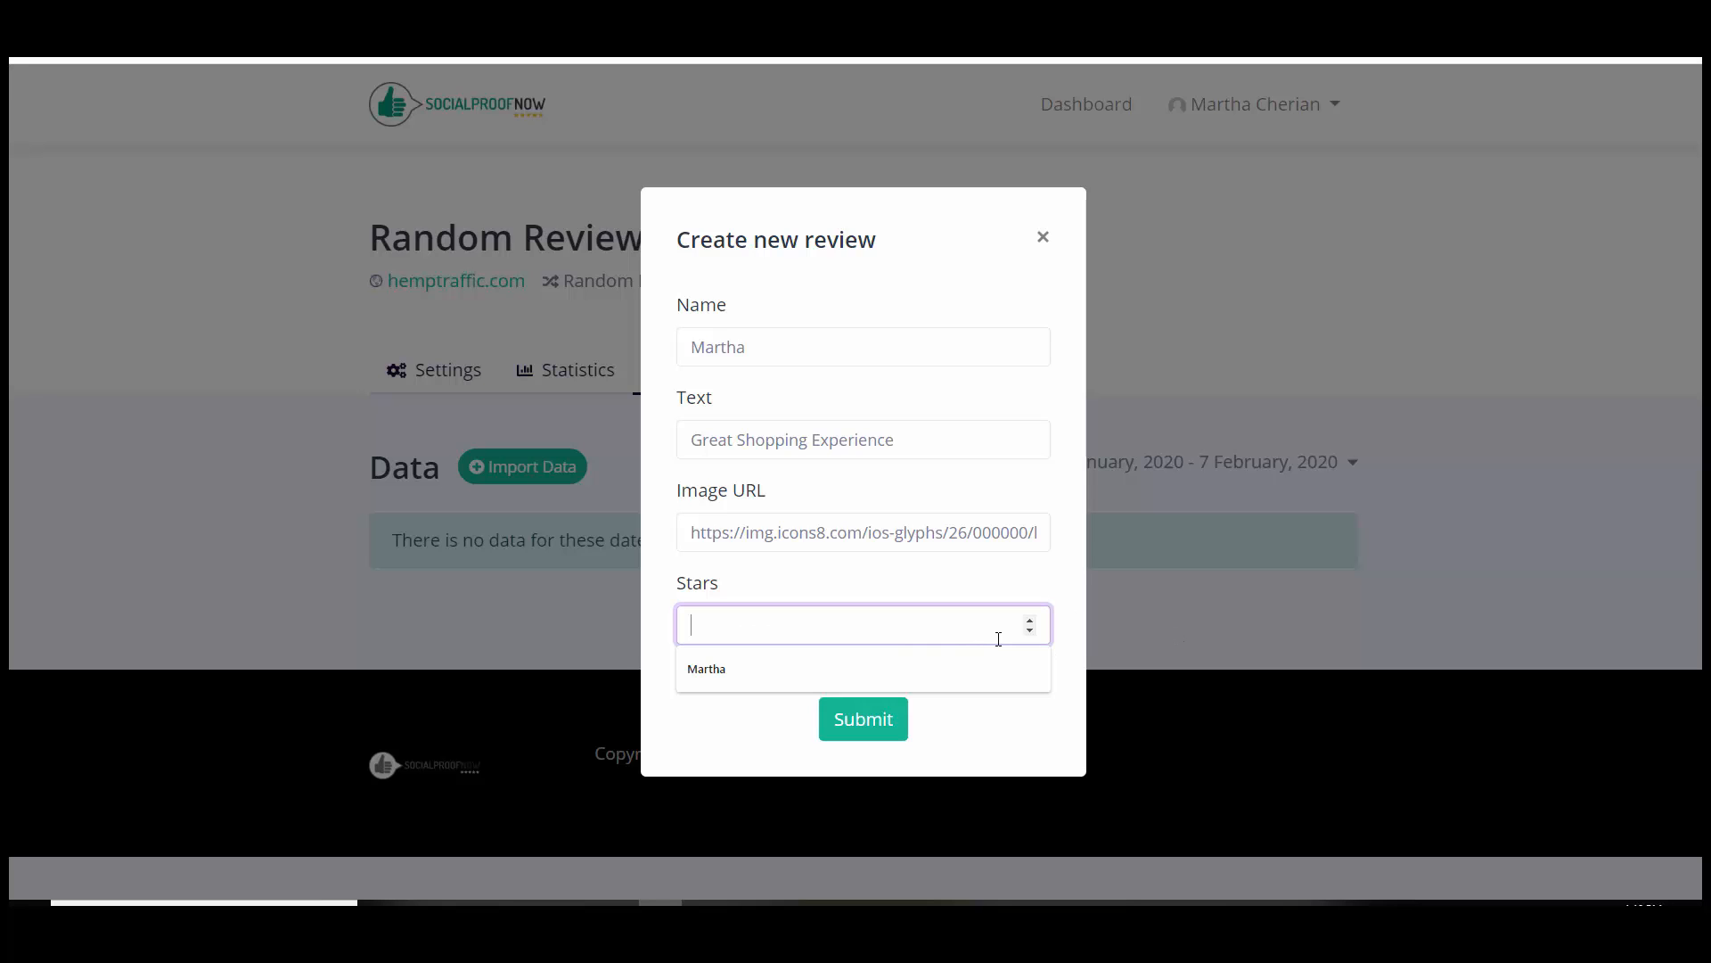
type("5")
left_click(863, 722)
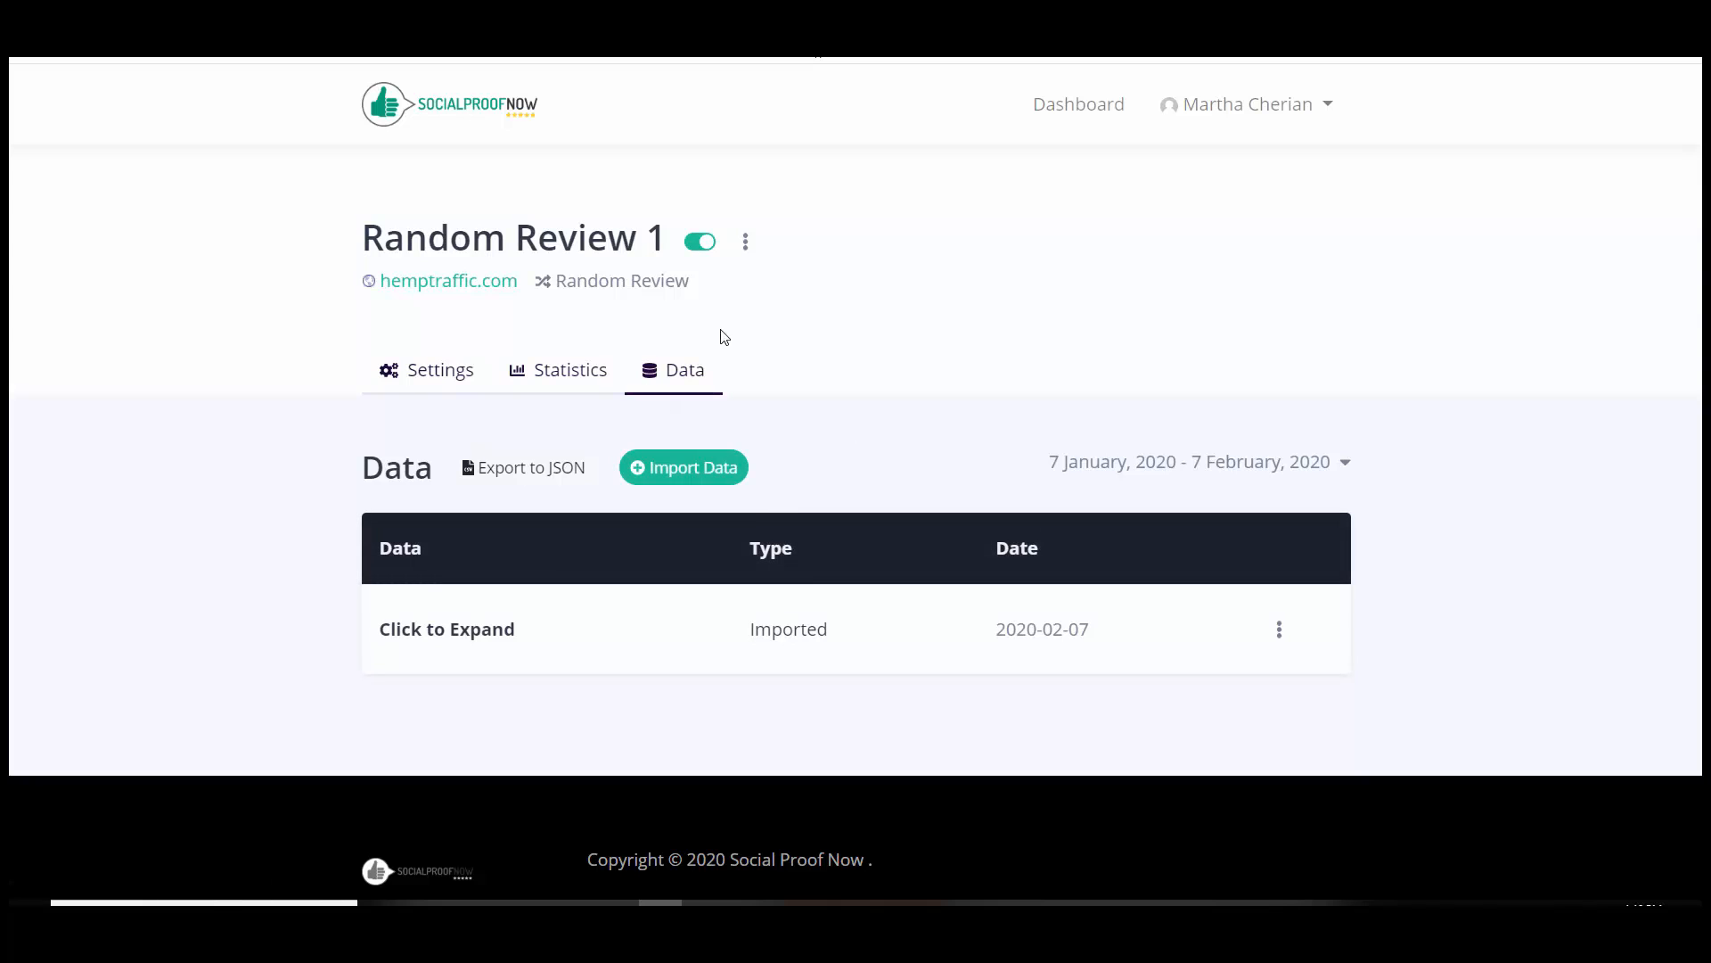
- Open the trigger settings of the Random Review 1 notification
left_click(441, 374)
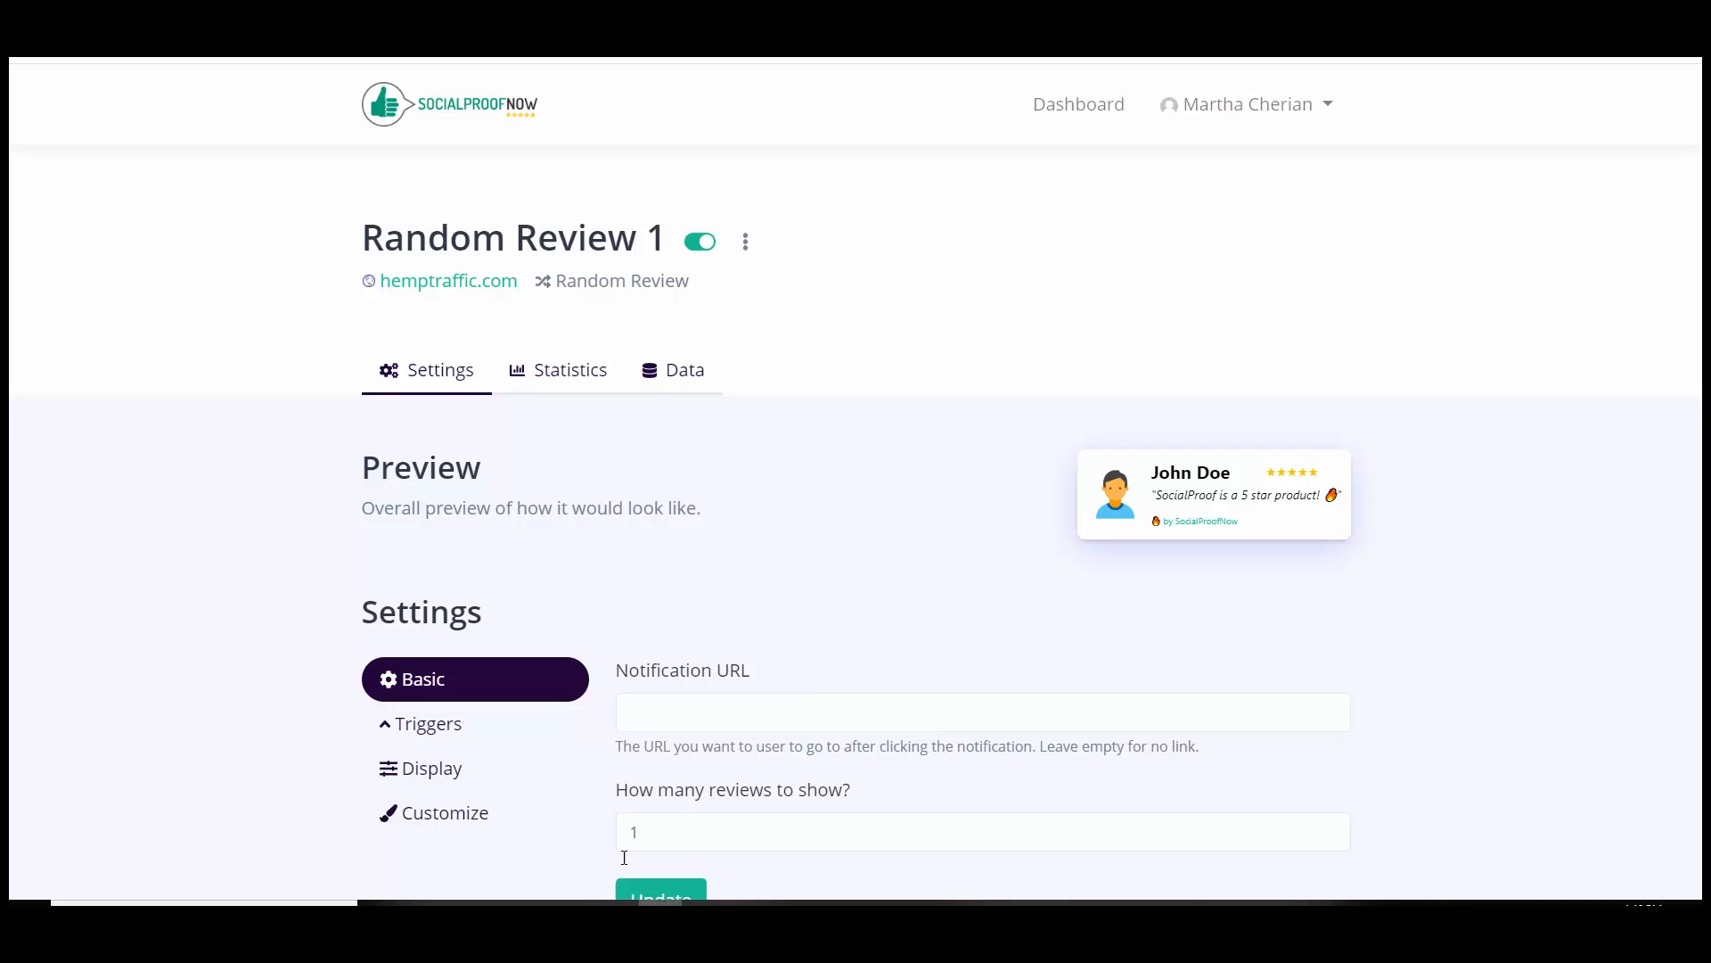
left_click(430, 738)
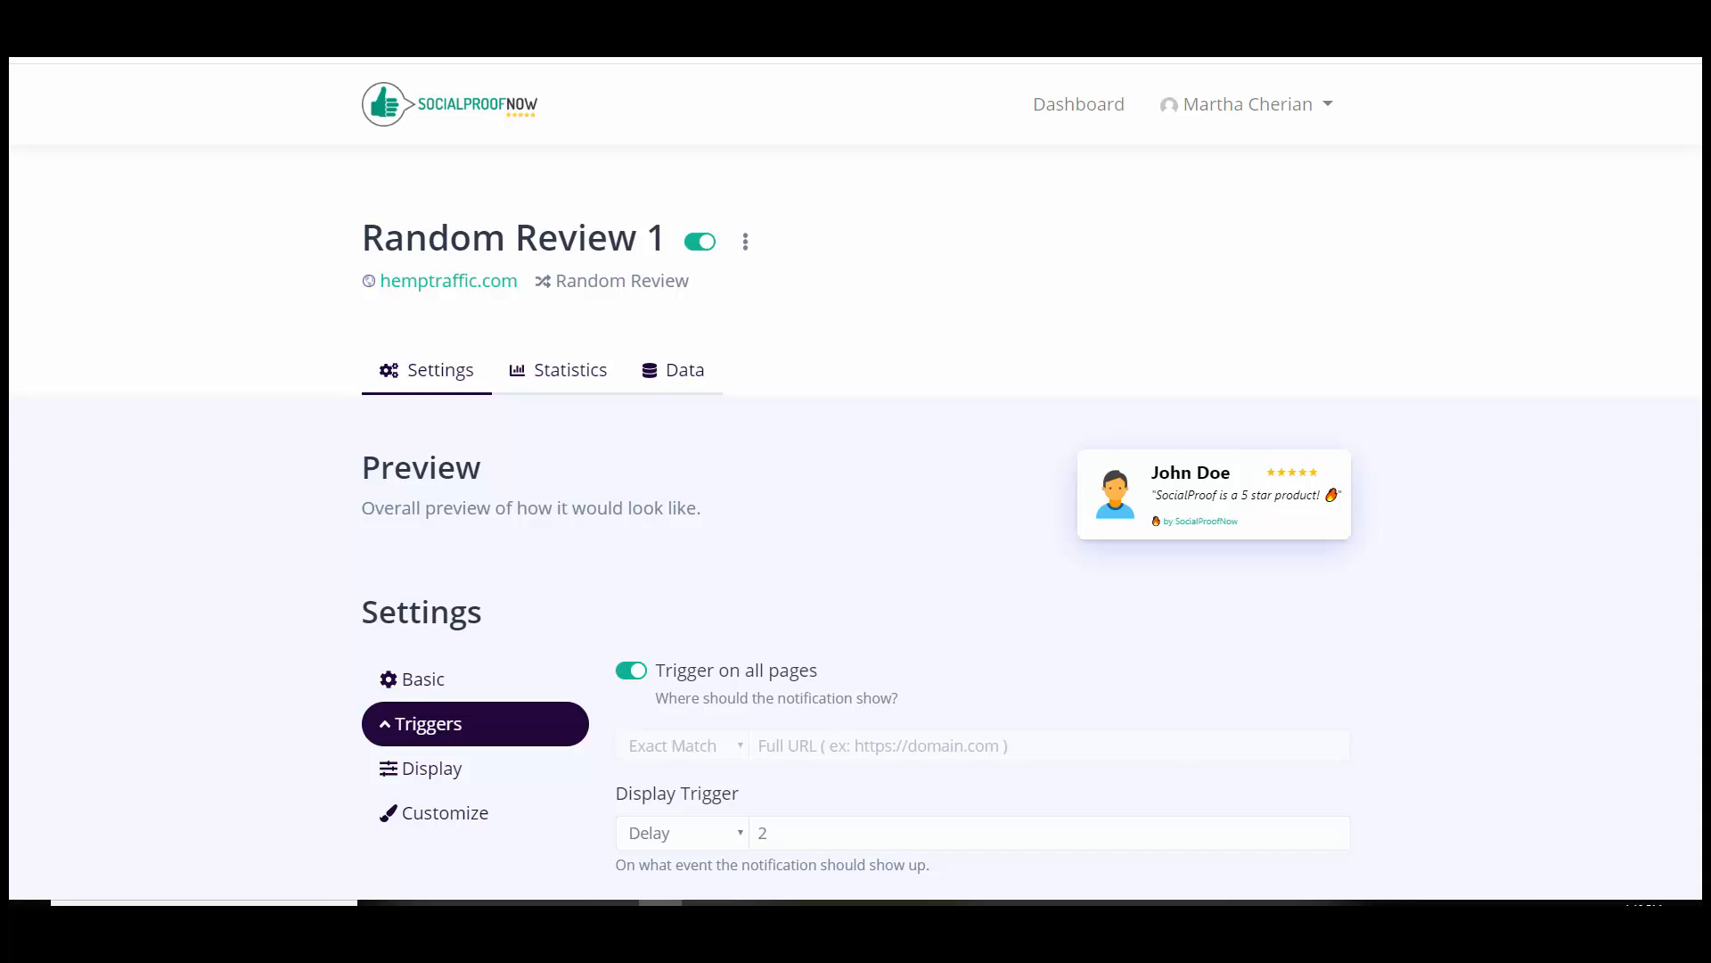
scroll(615, 568, "down", 3)
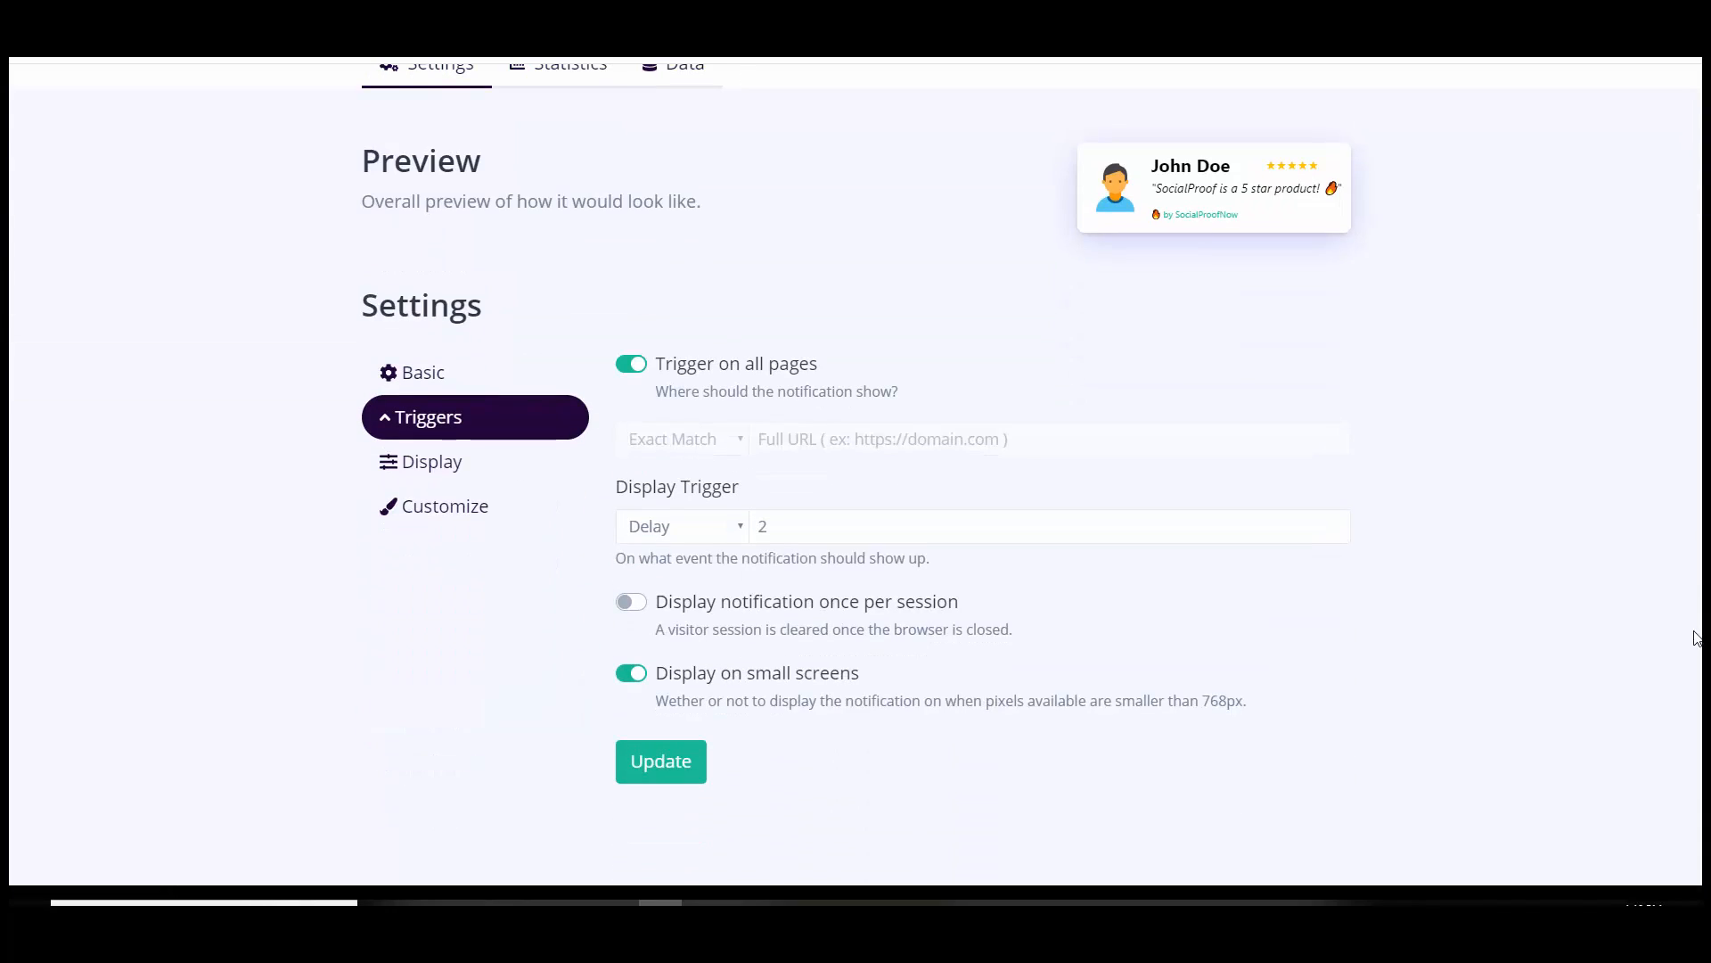
- Turn off triggering on all pages and set the page URL rule to Contains
left_click(631, 365)
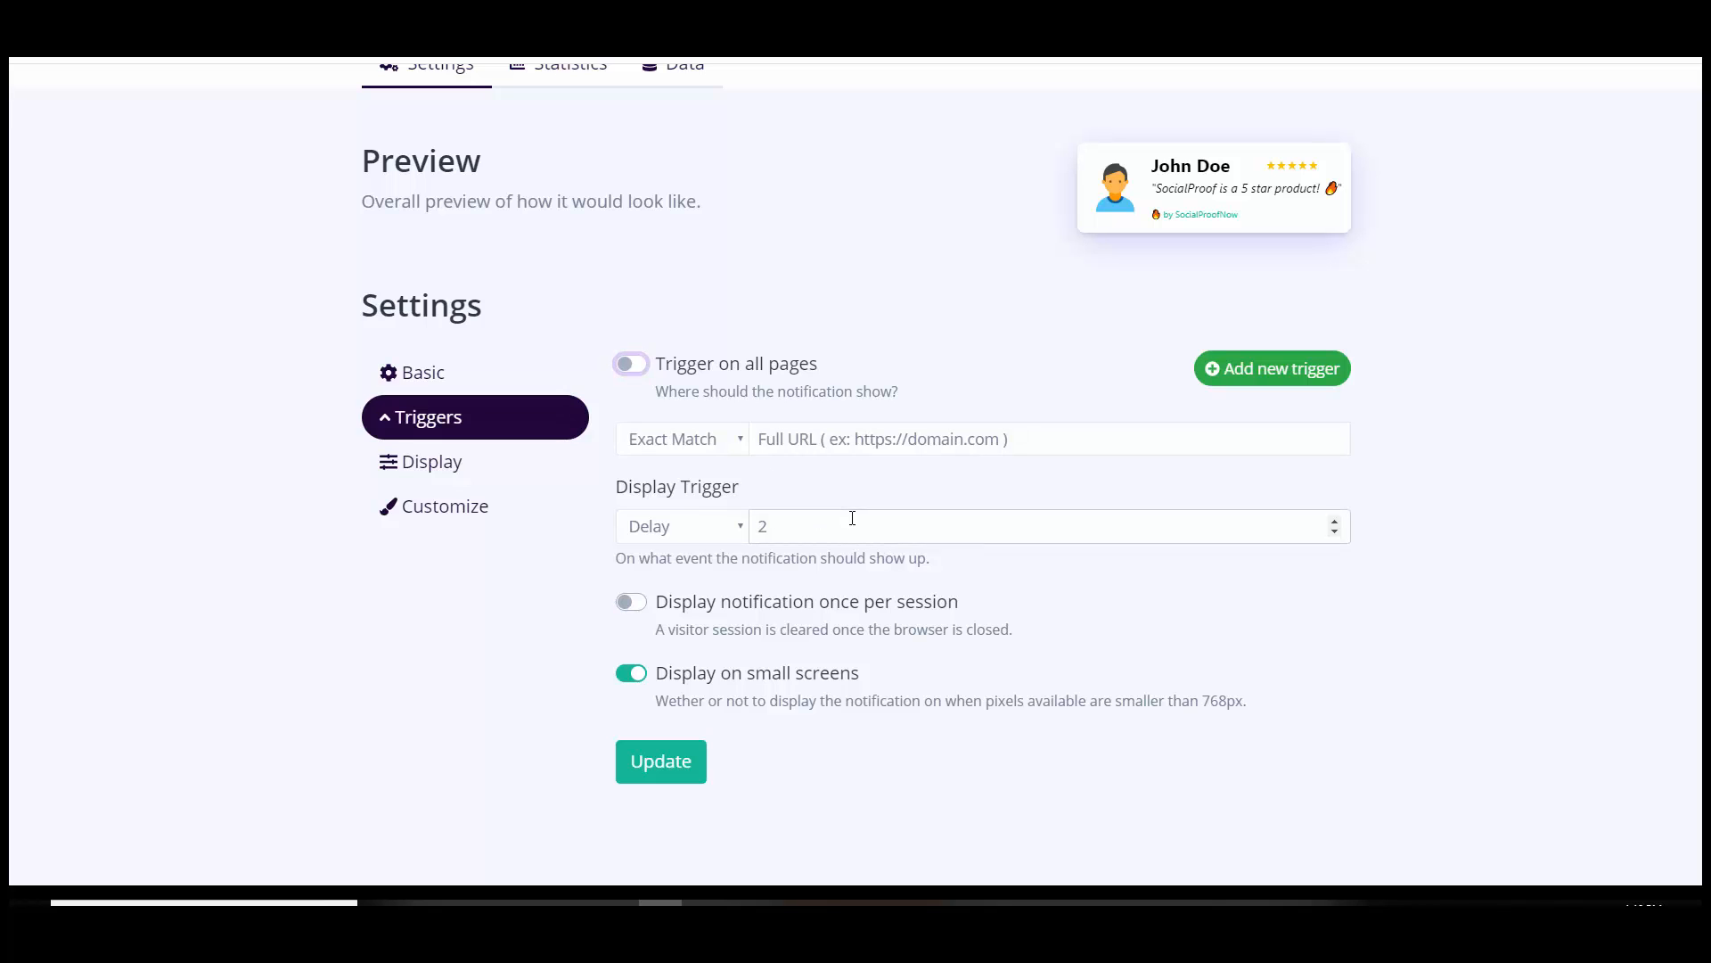
left_click(703, 438)
left_click(704, 440)
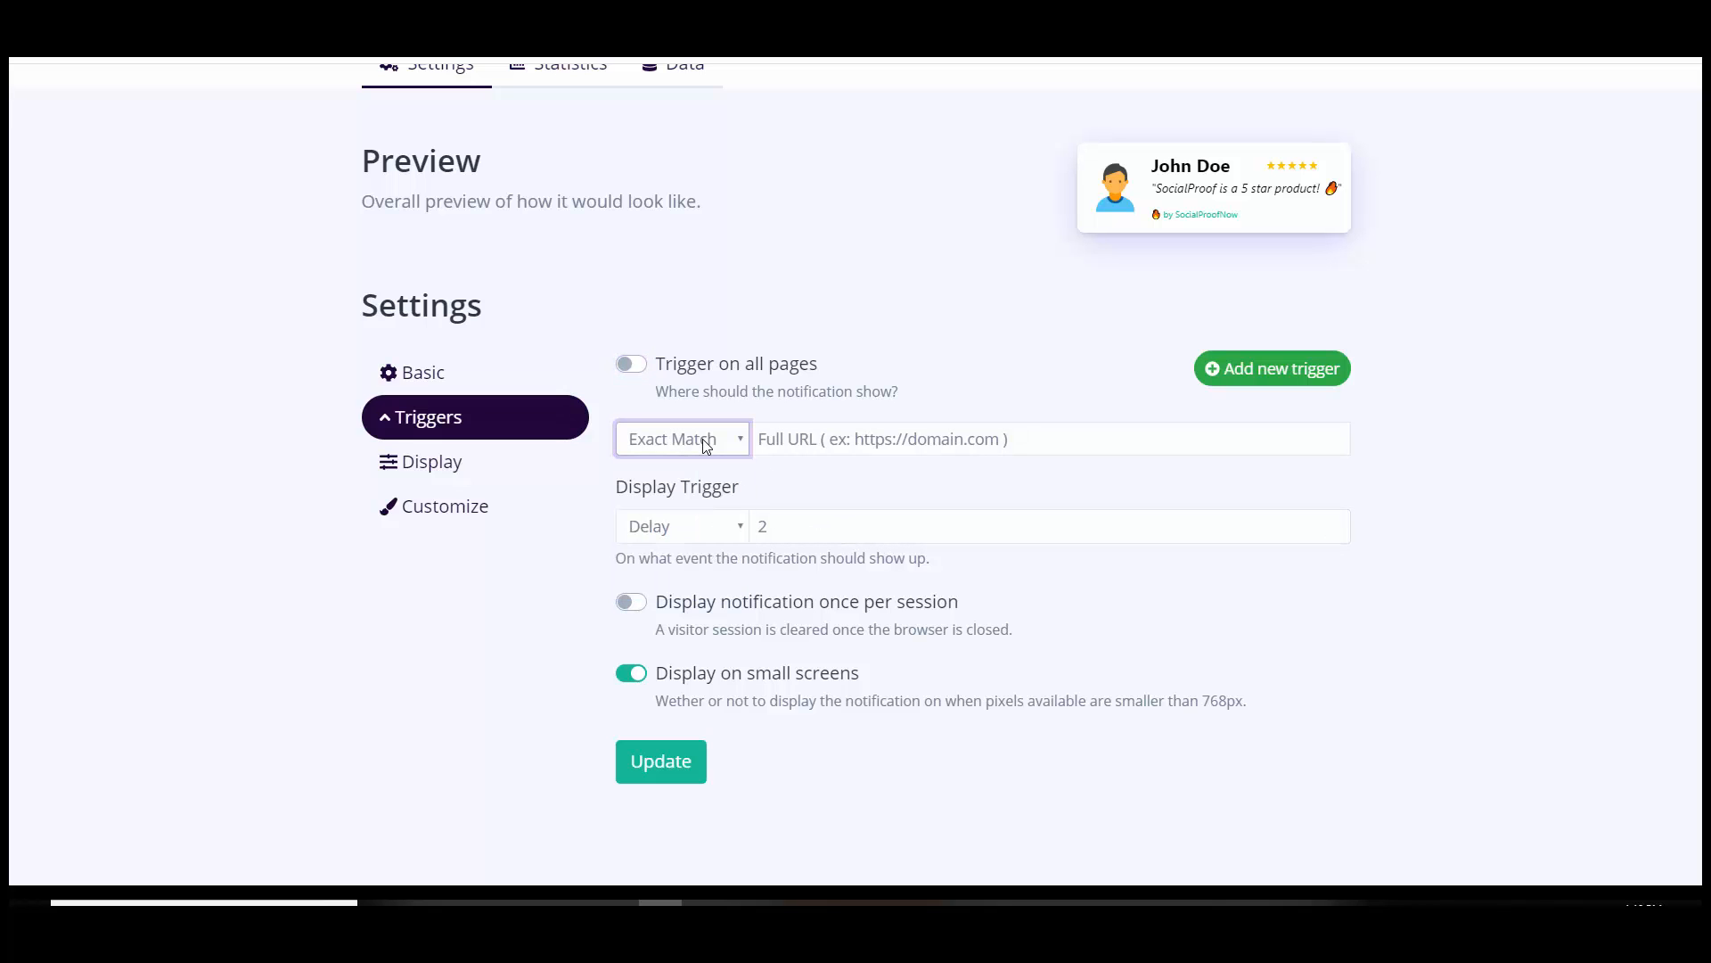
left_click(899, 439)
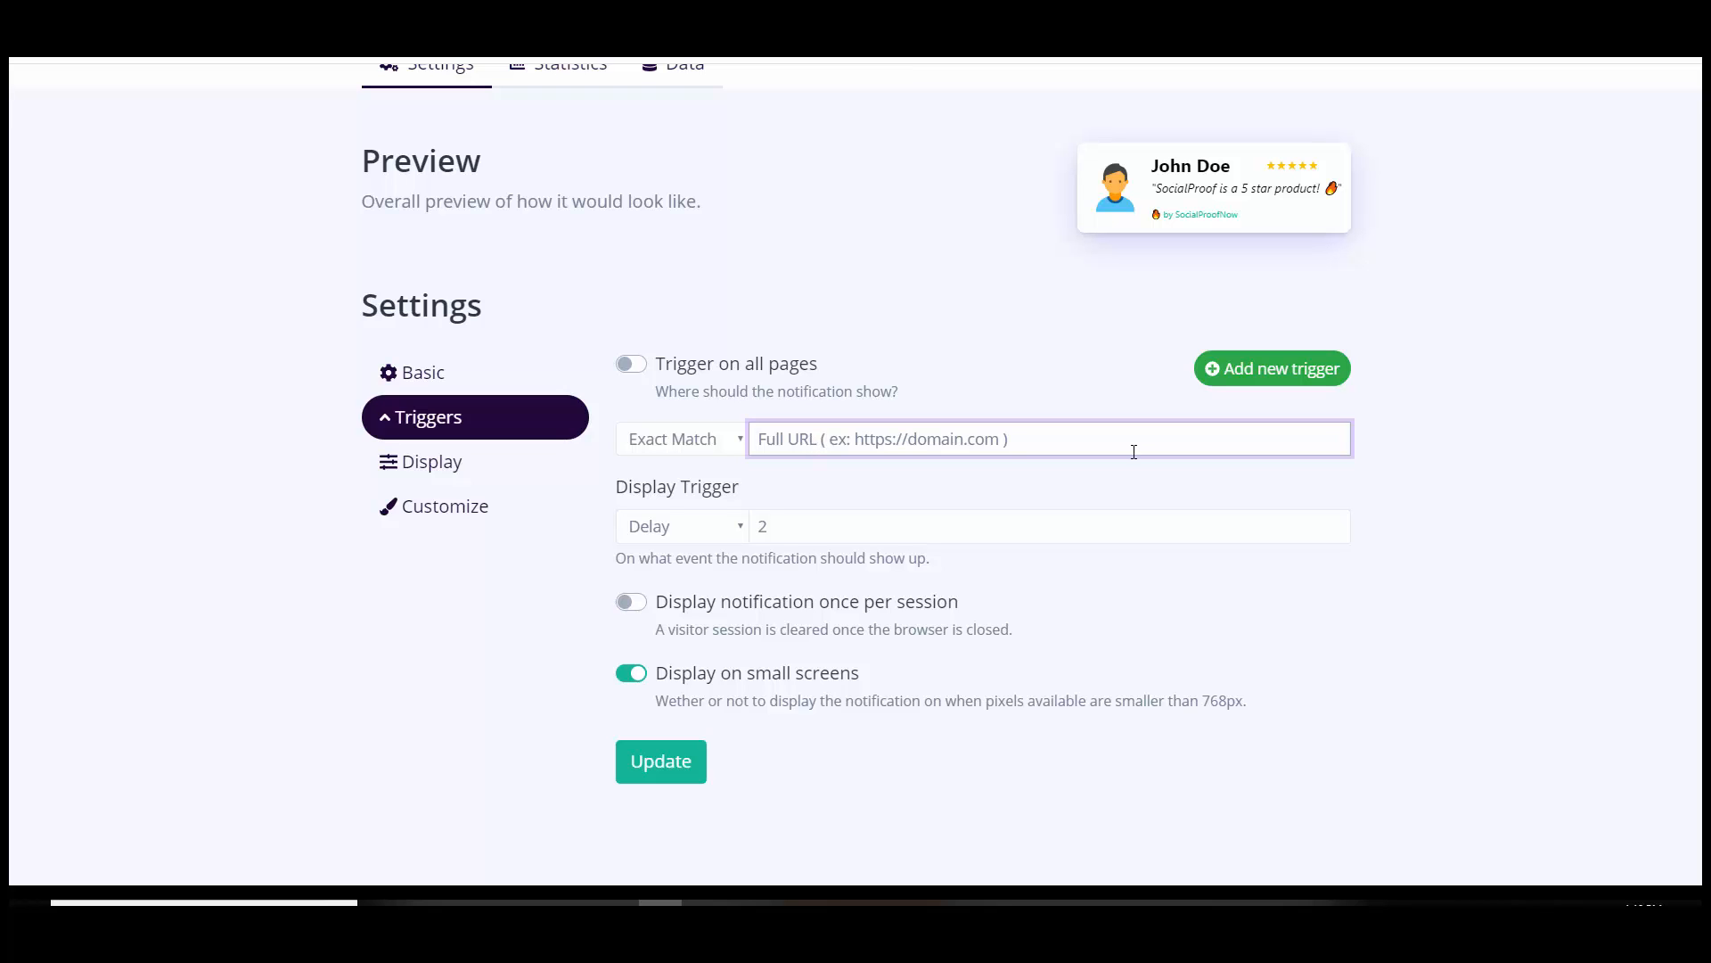
left_click(689, 532)
left_click(689, 531)
left_click(672, 439)
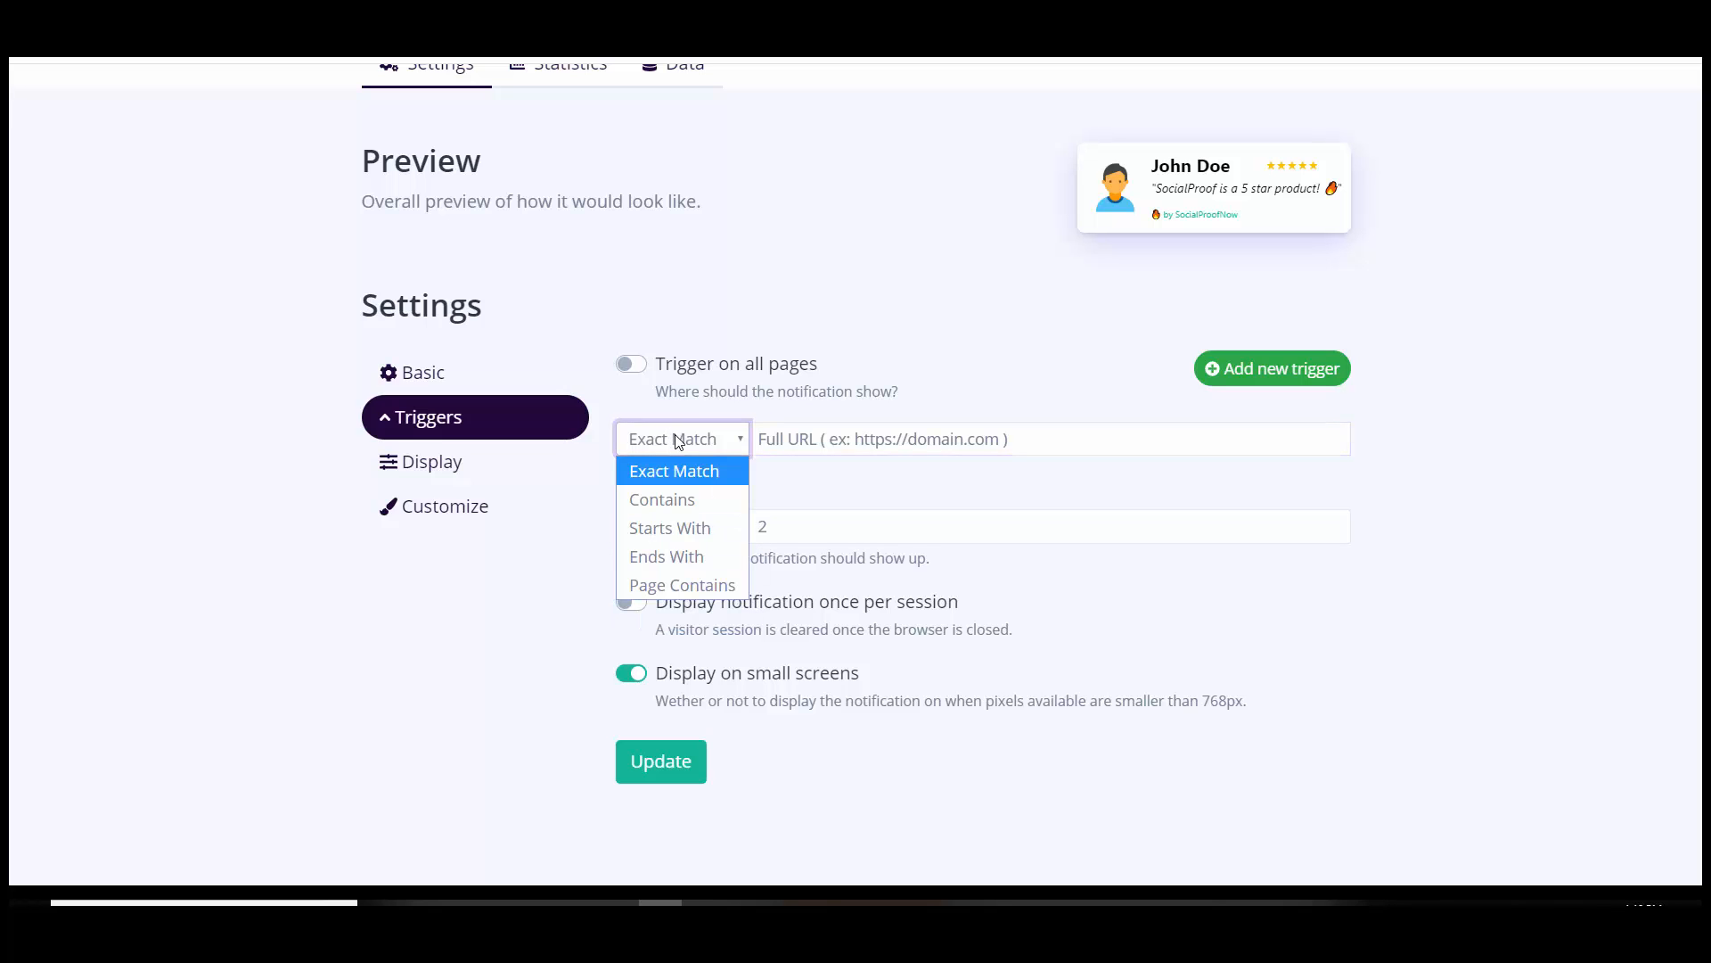
left_click(682, 499)
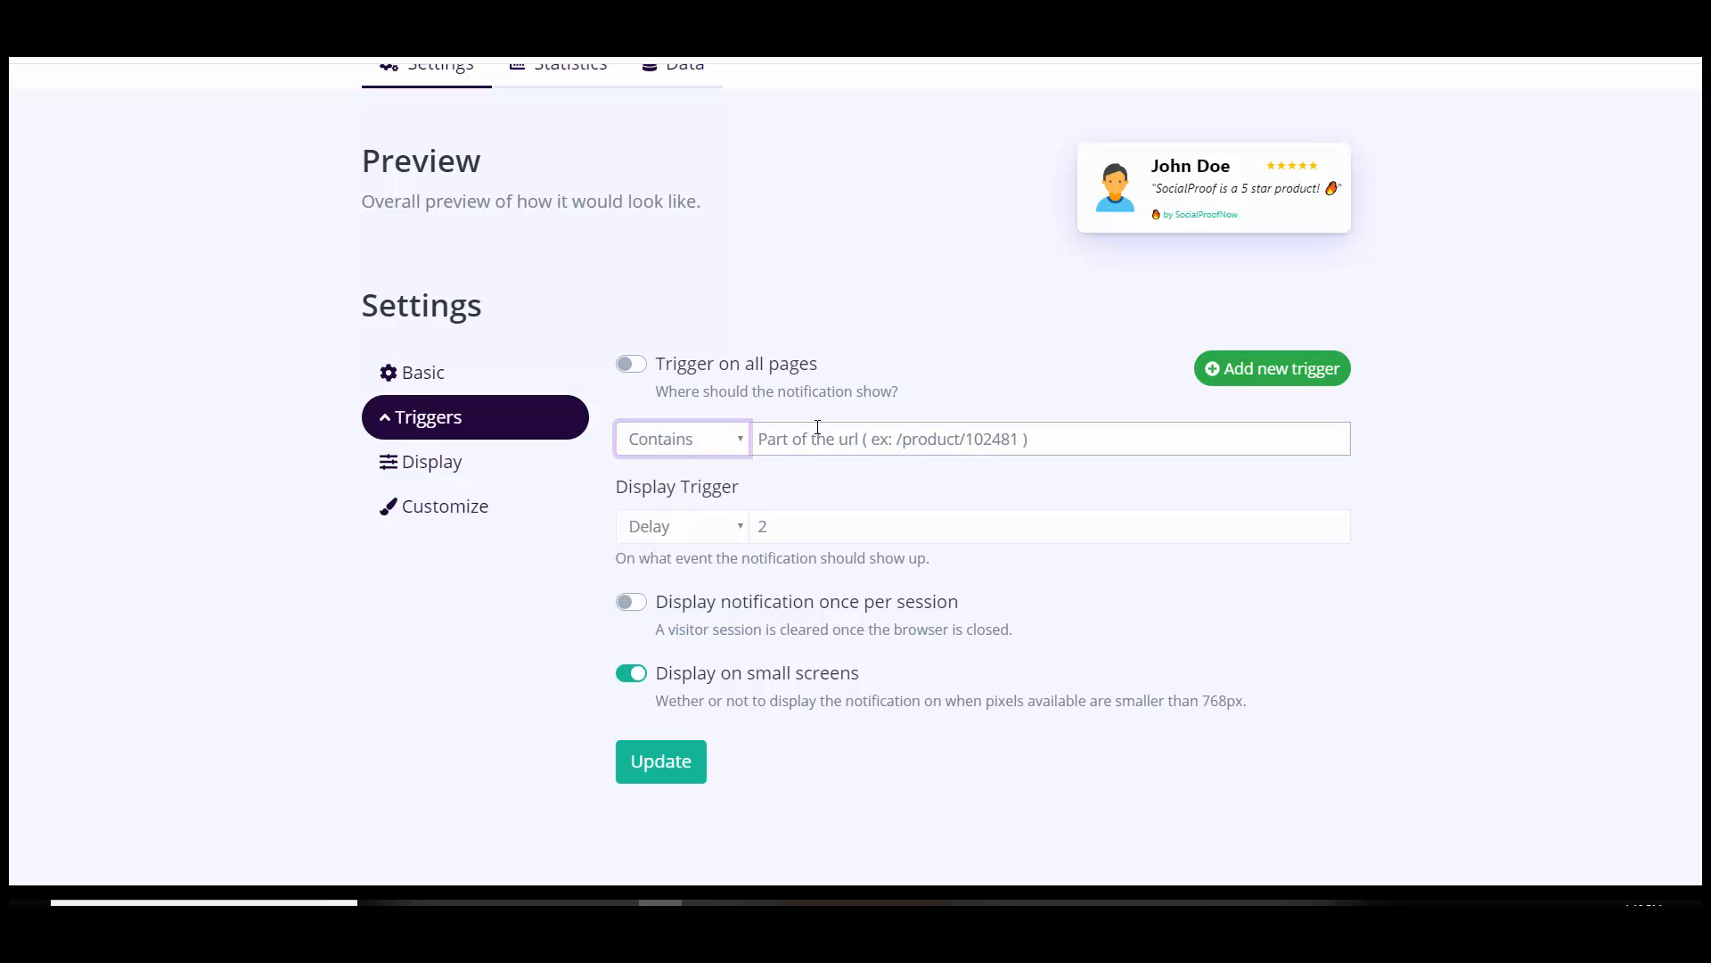
- Try the Starts With, Ends With and Page Contains rules for the page URL, and set the rule back to Exact Match
left_click(704, 453)
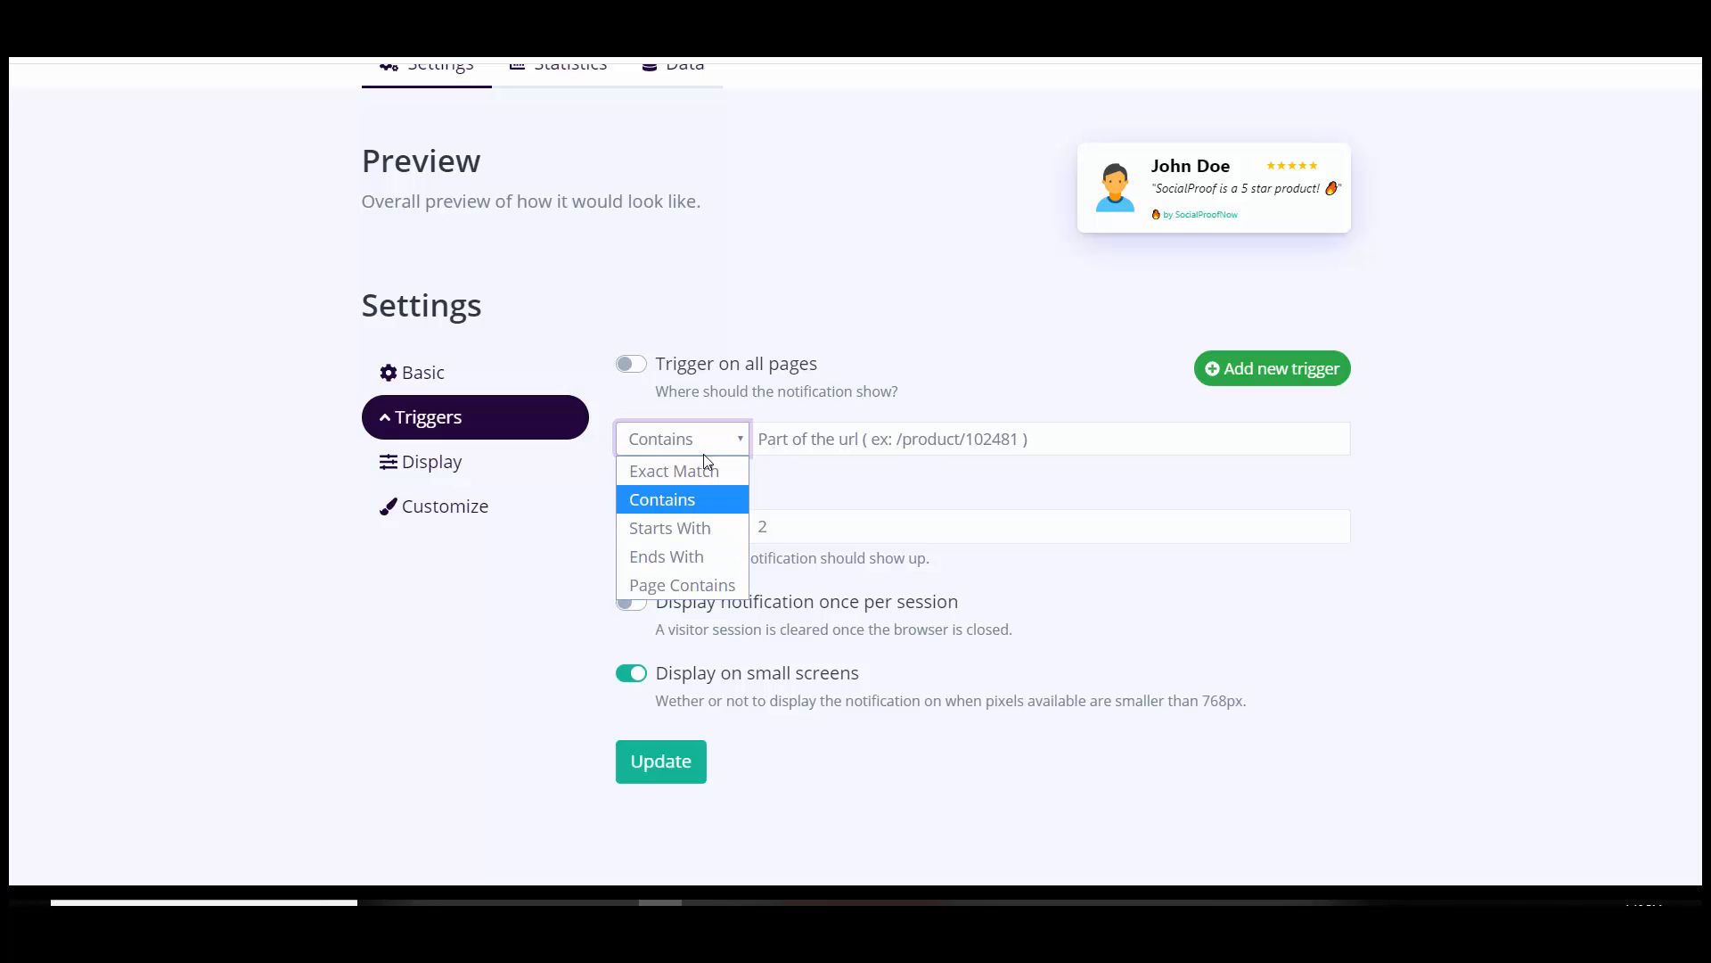
left_click(682, 528)
left_click(704, 453)
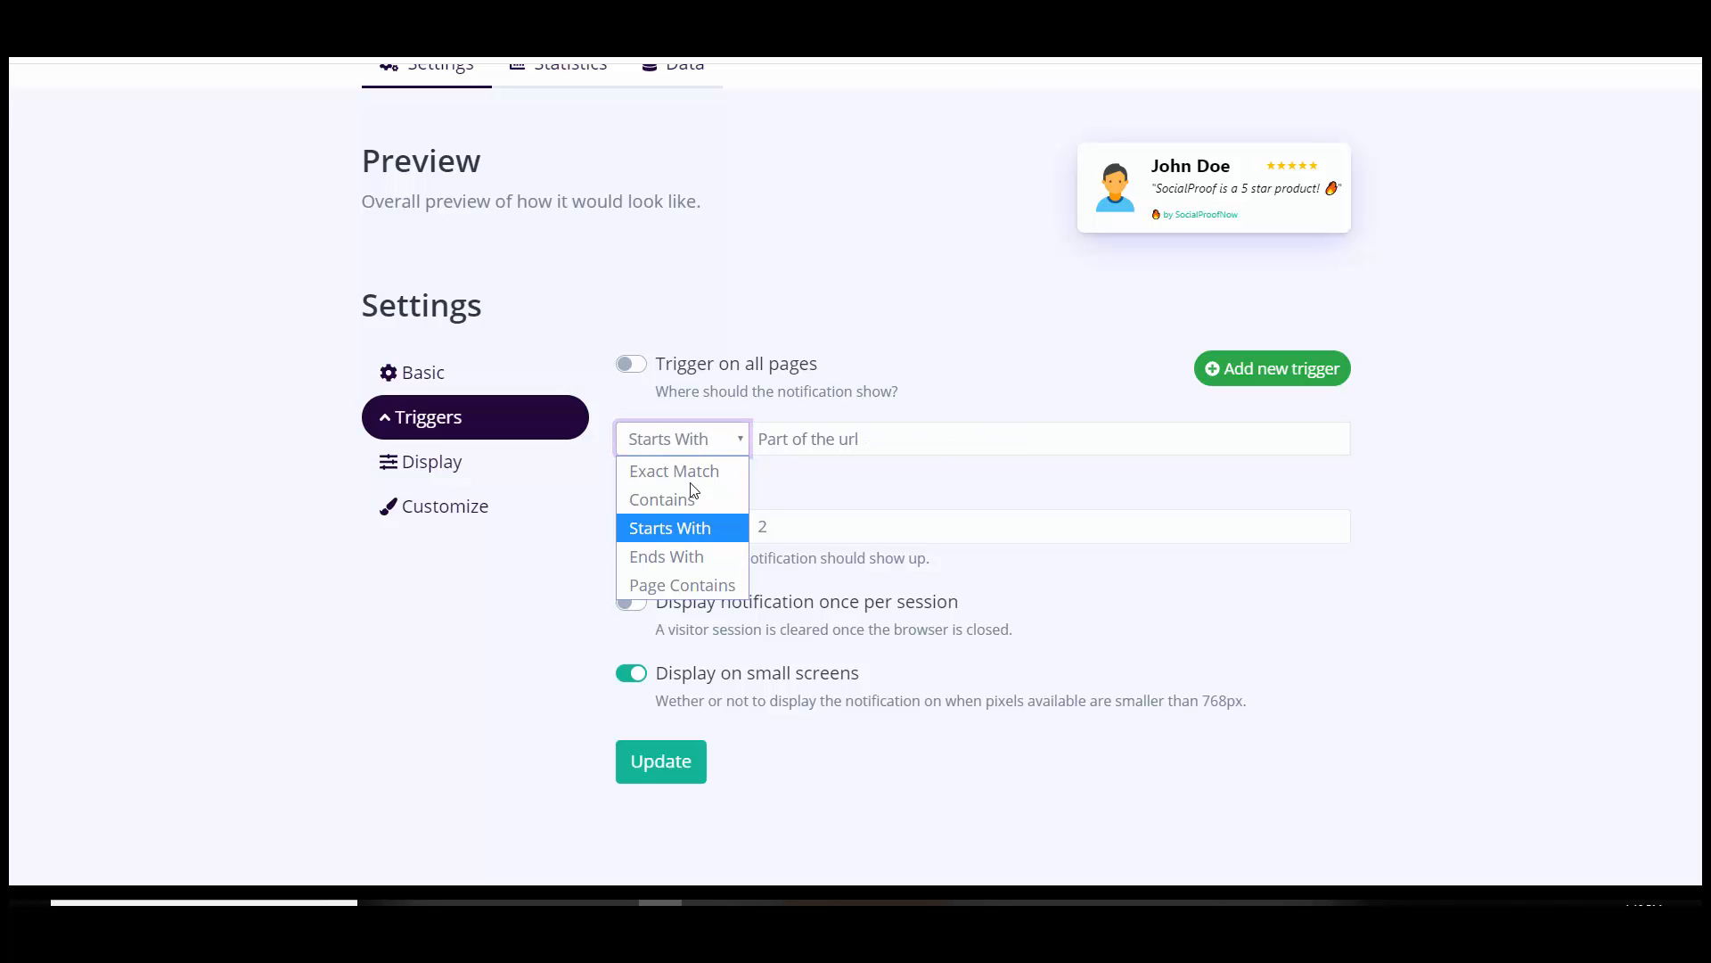
left_click(682, 556)
left_click(731, 441)
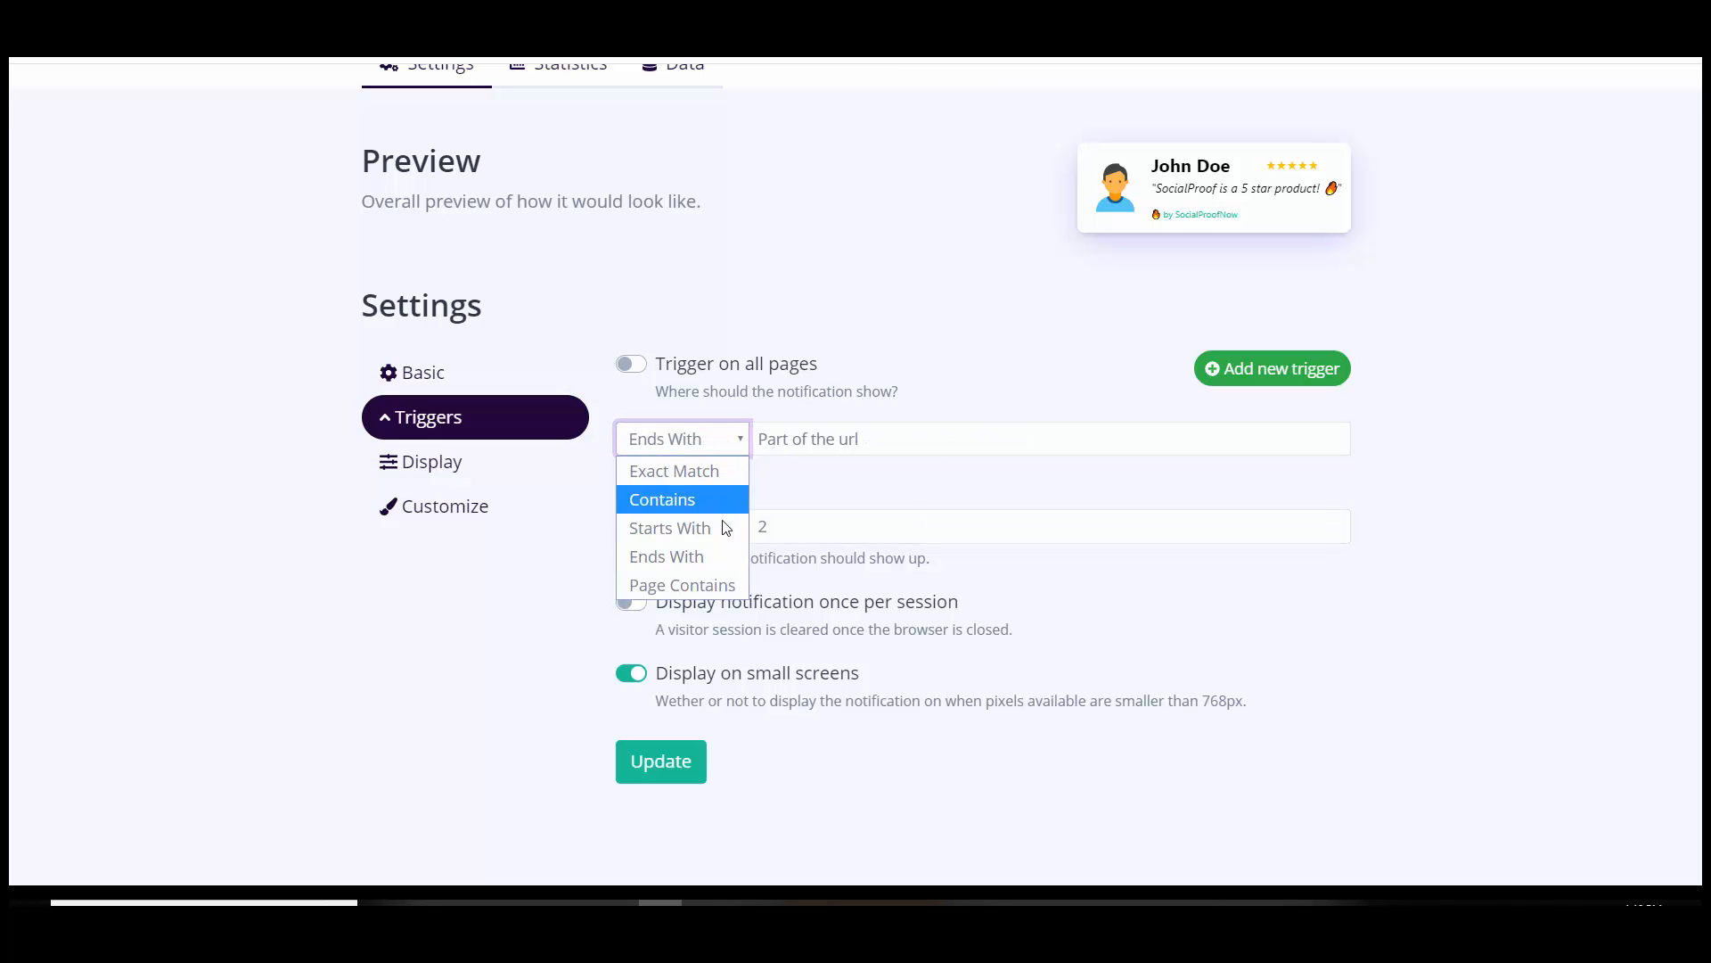
left_click(713, 584)
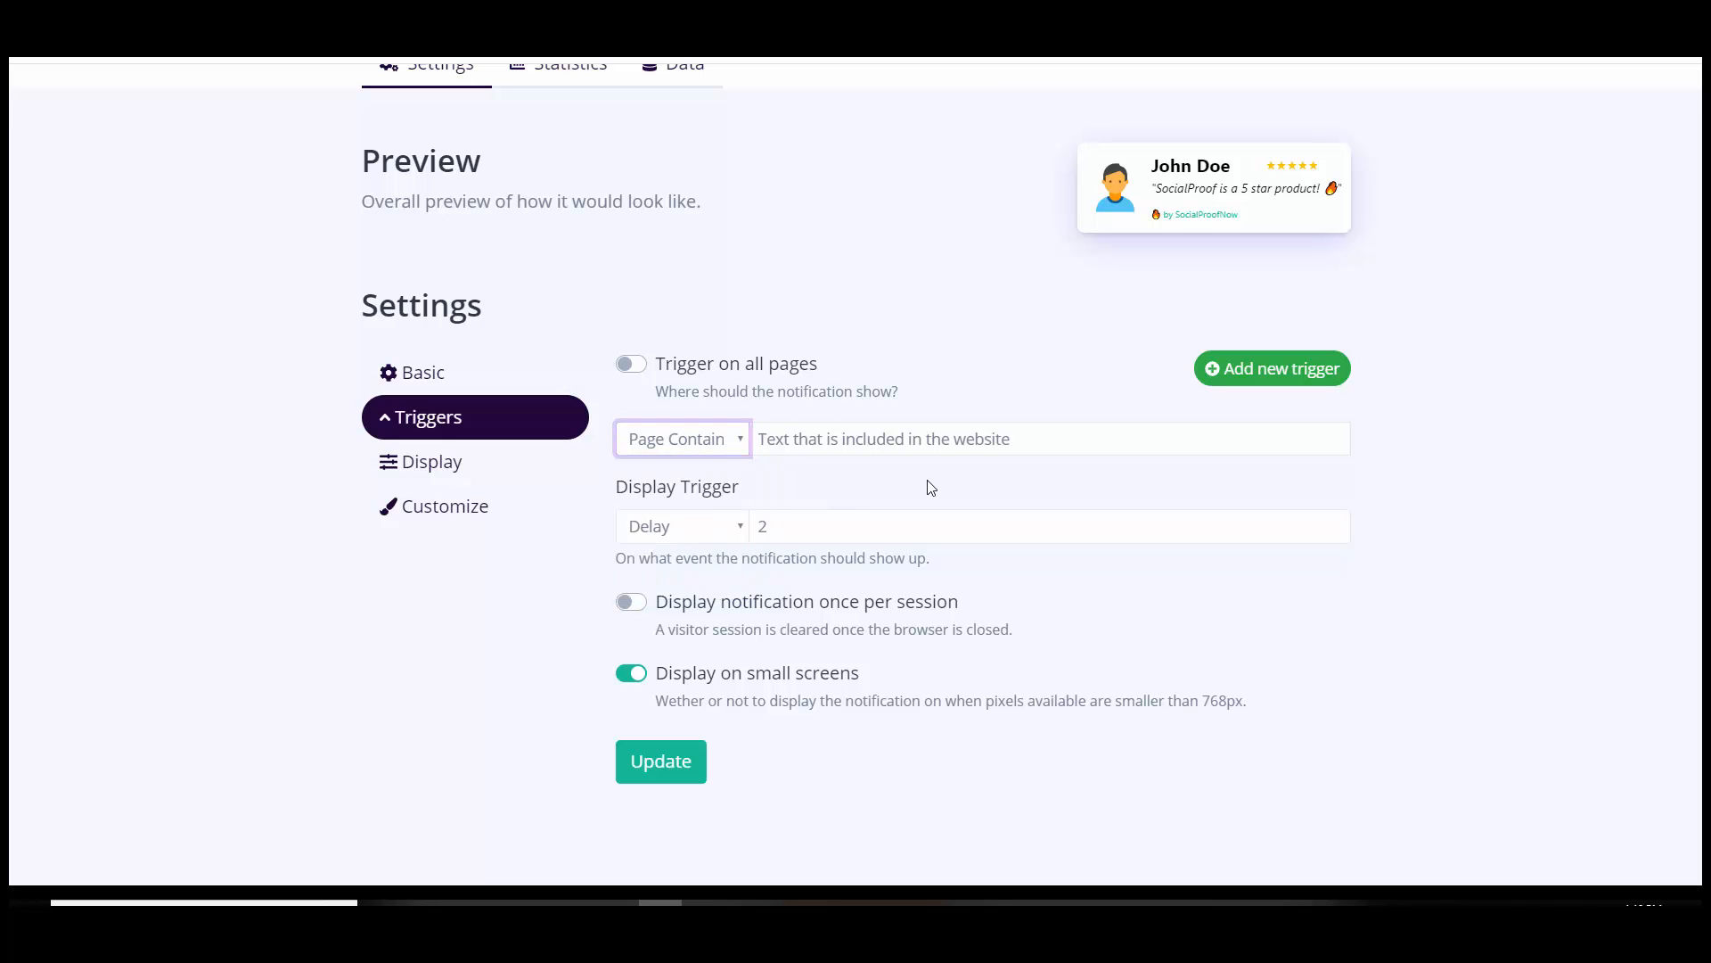
left_click(709, 445)
left_click(679, 469)
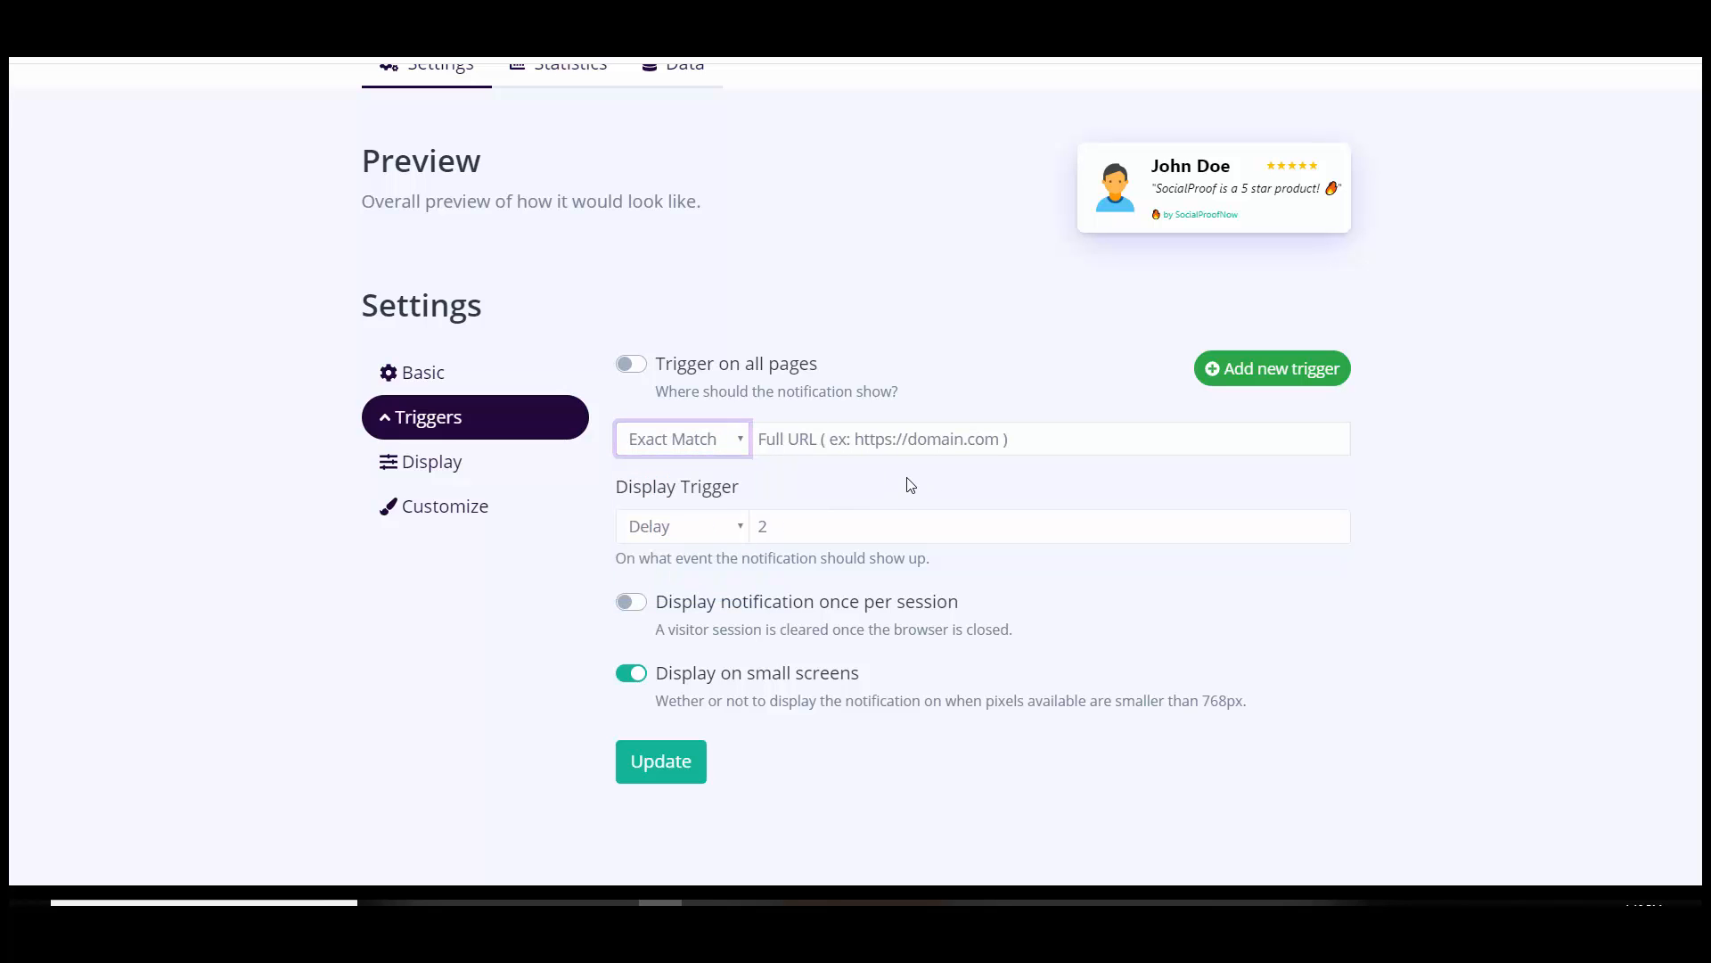
- Review the URL matching options and turn triggering on all pages back on
left_click(681, 450)
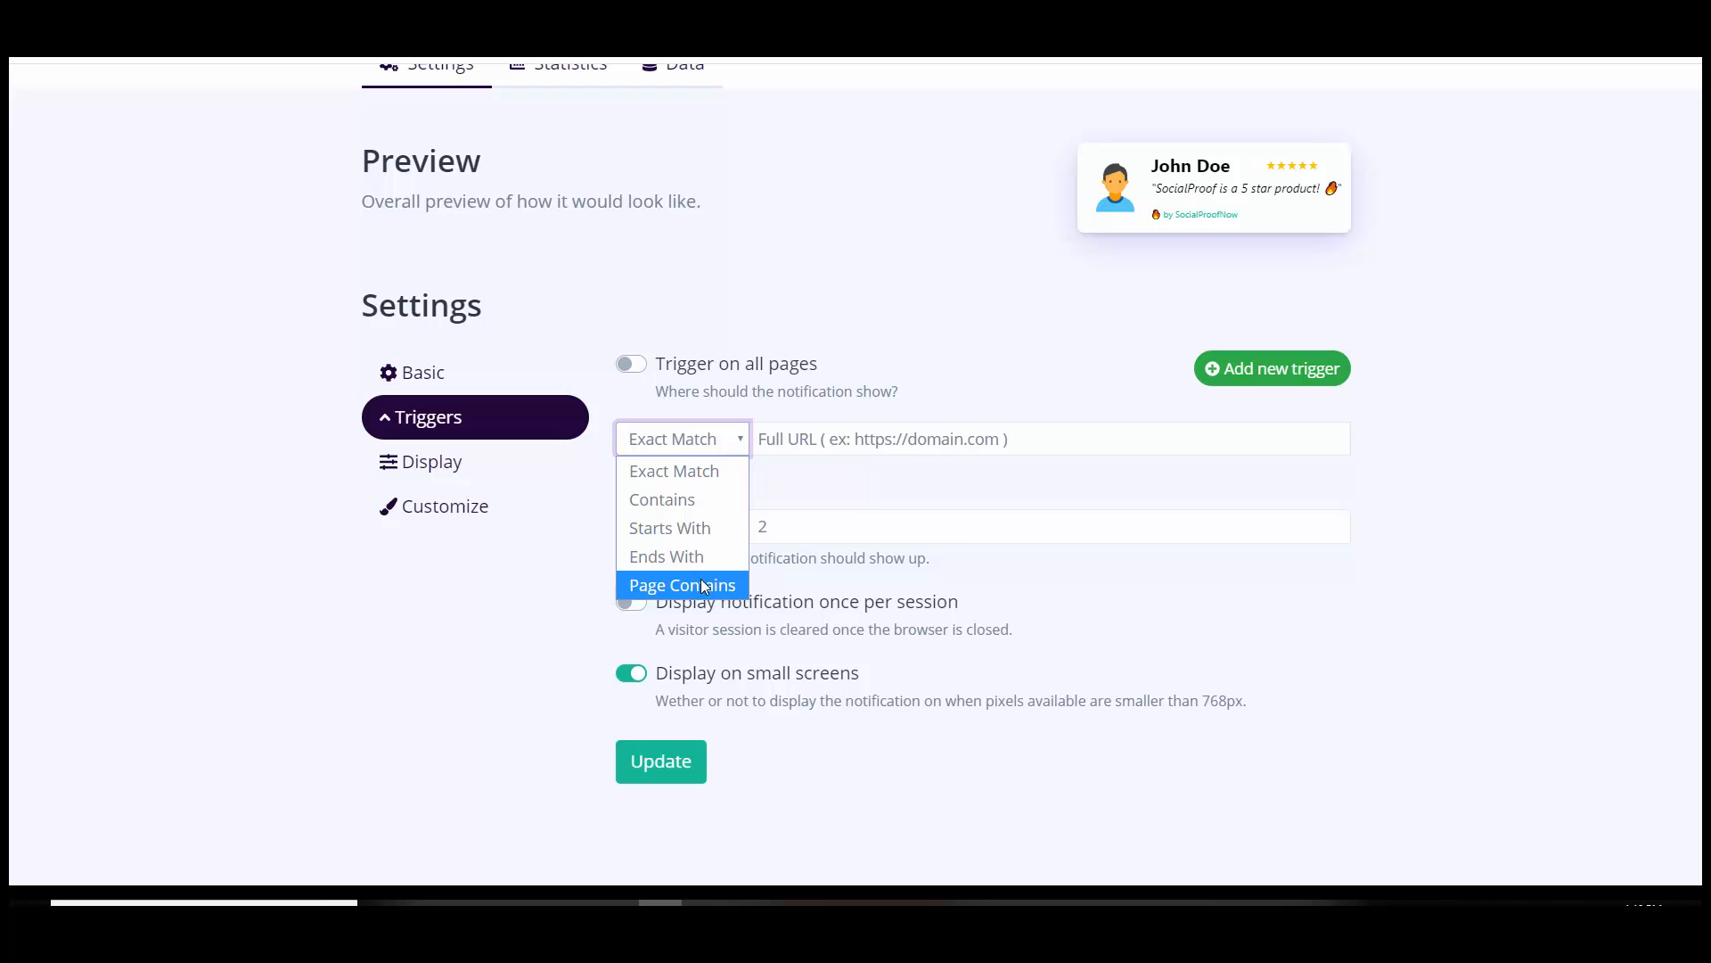
left_click(709, 441)
left_click(634, 367)
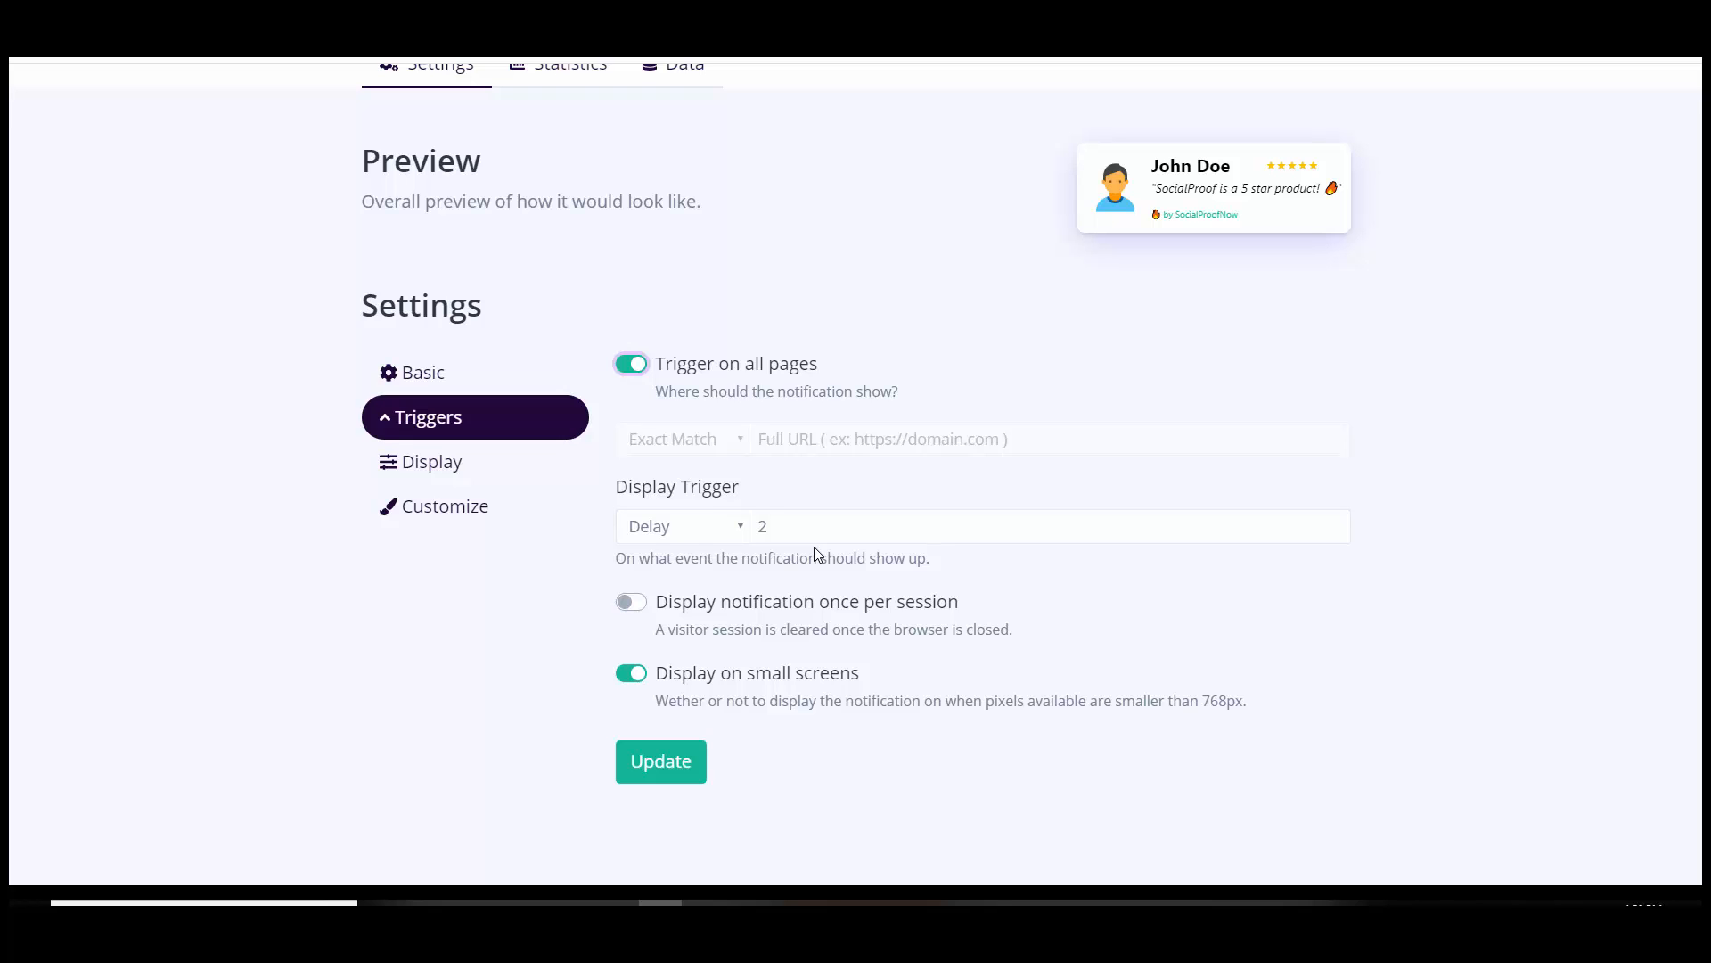
- Try a display trigger delay of 60 and restore the delay to 2
left_click(786, 527)
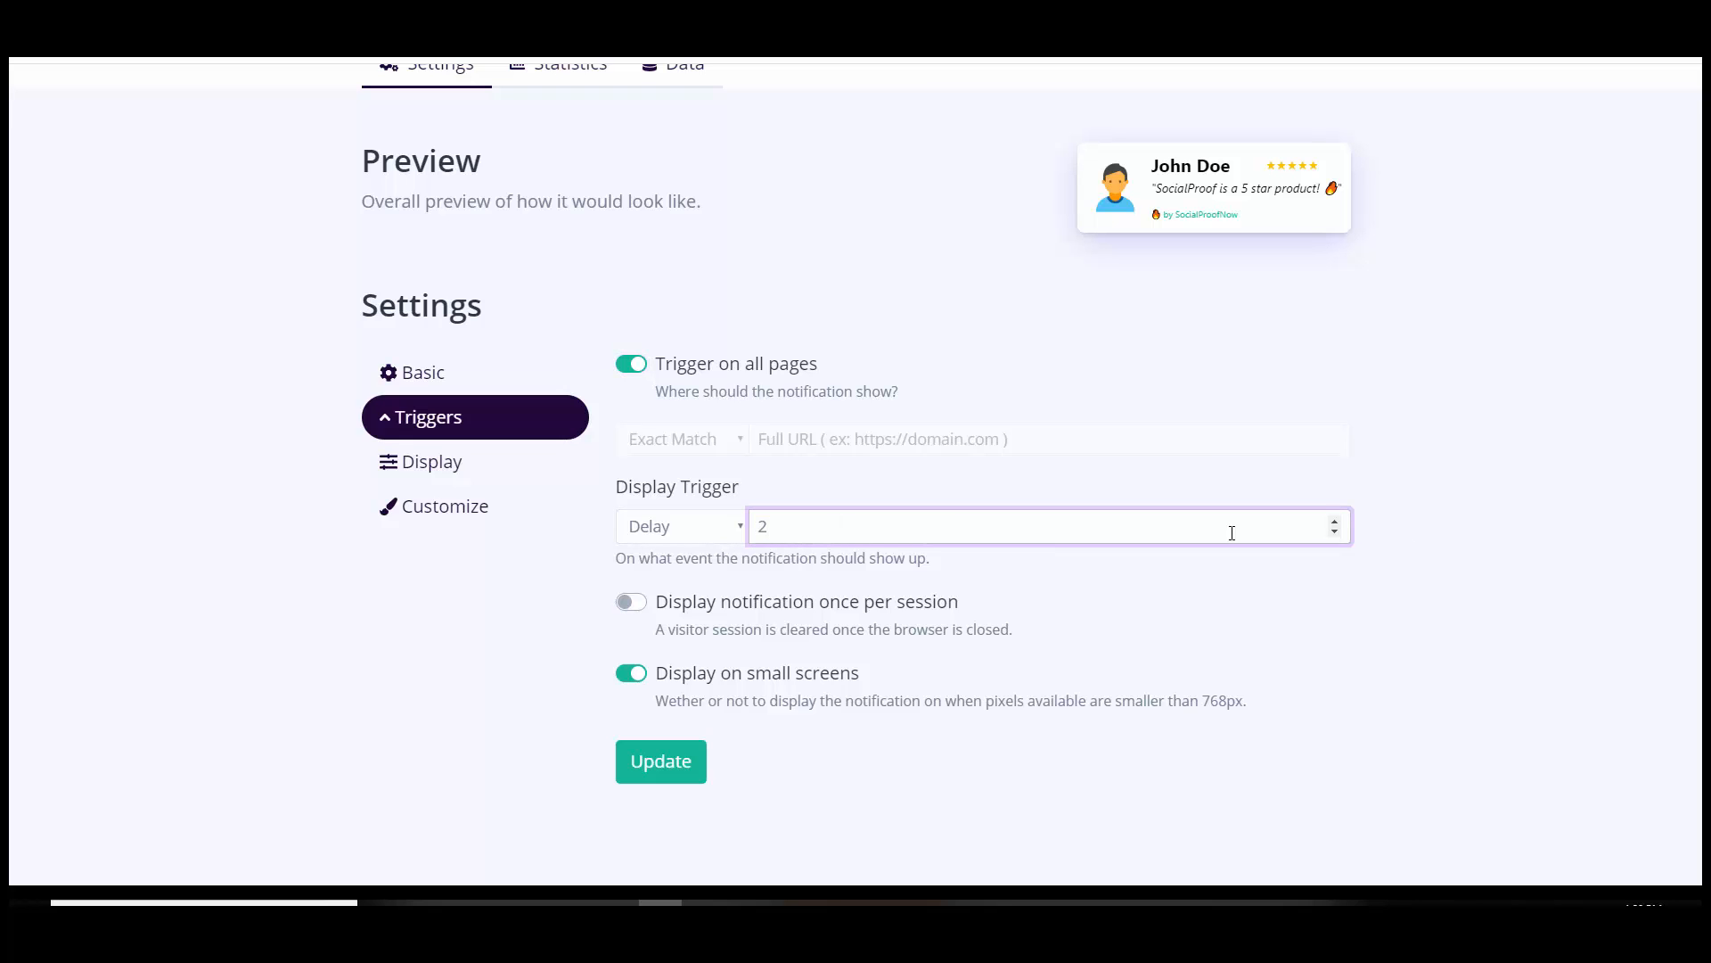
left_click(1334, 522)
left_click(1335, 522)
left_click(1334, 521)
left_click_drag(829, 526, 709, 526)
type("60")
left_click_drag(829, 523, 699, 535)
type("2")
- Try the Exit Intent display trigger, and switch it to Scroll Percentage with a value of 25
left_click(700, 533)
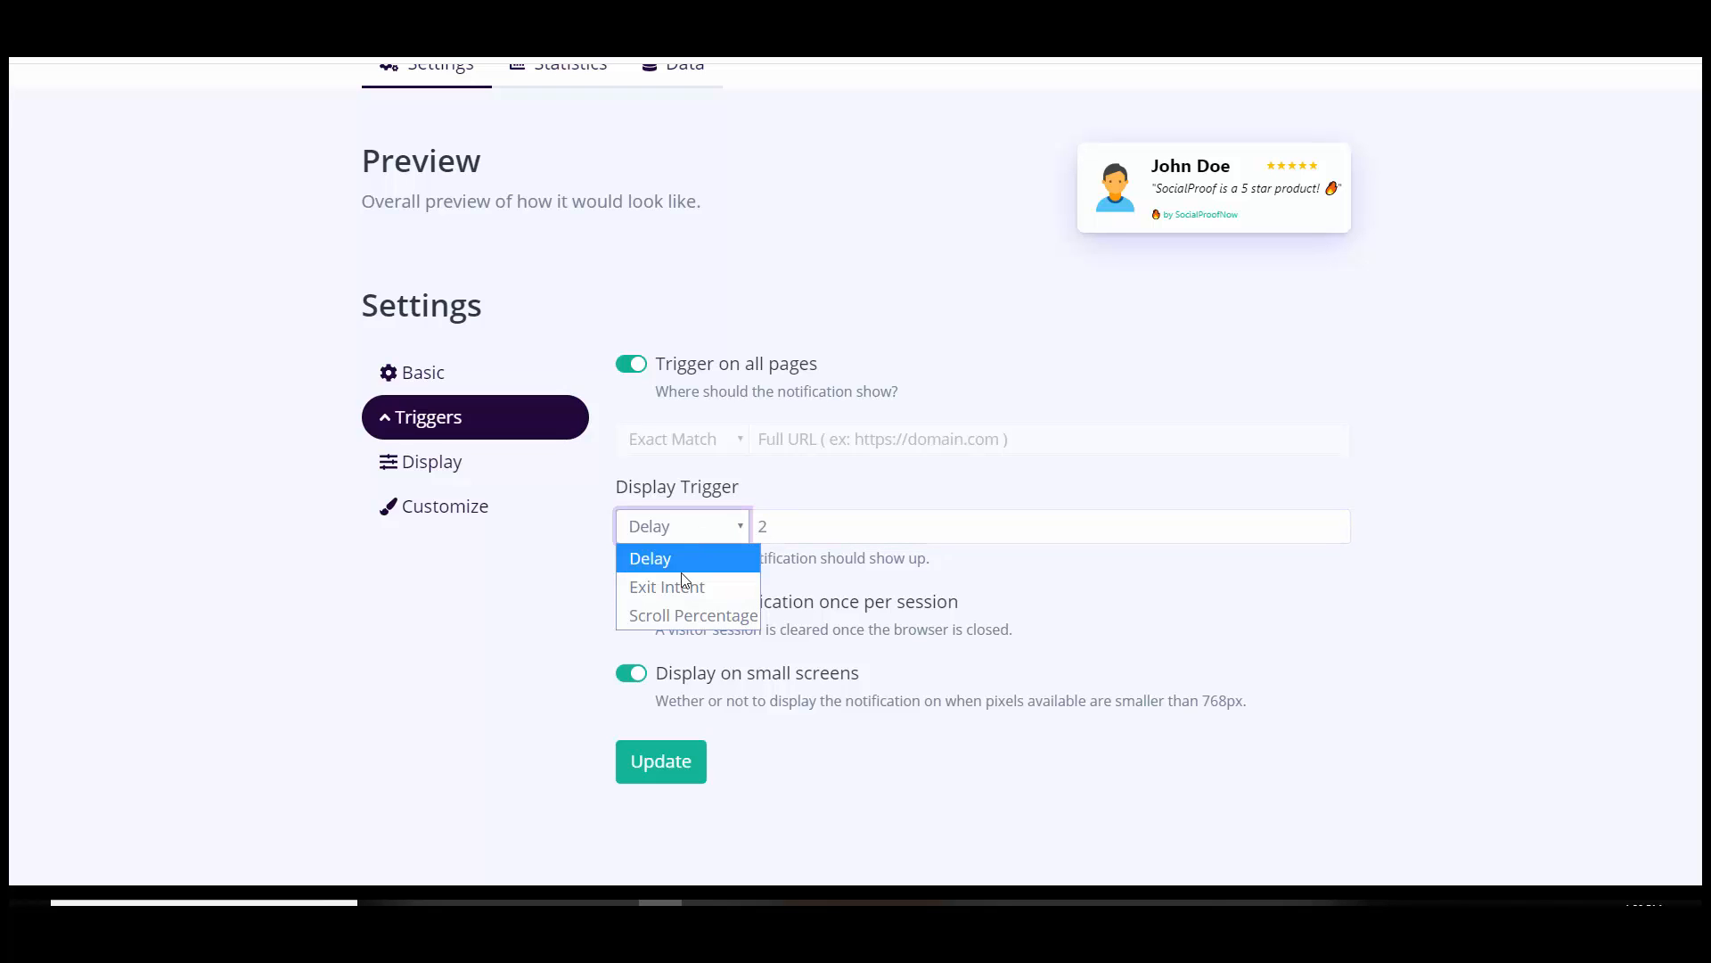
left_click(677, 586)
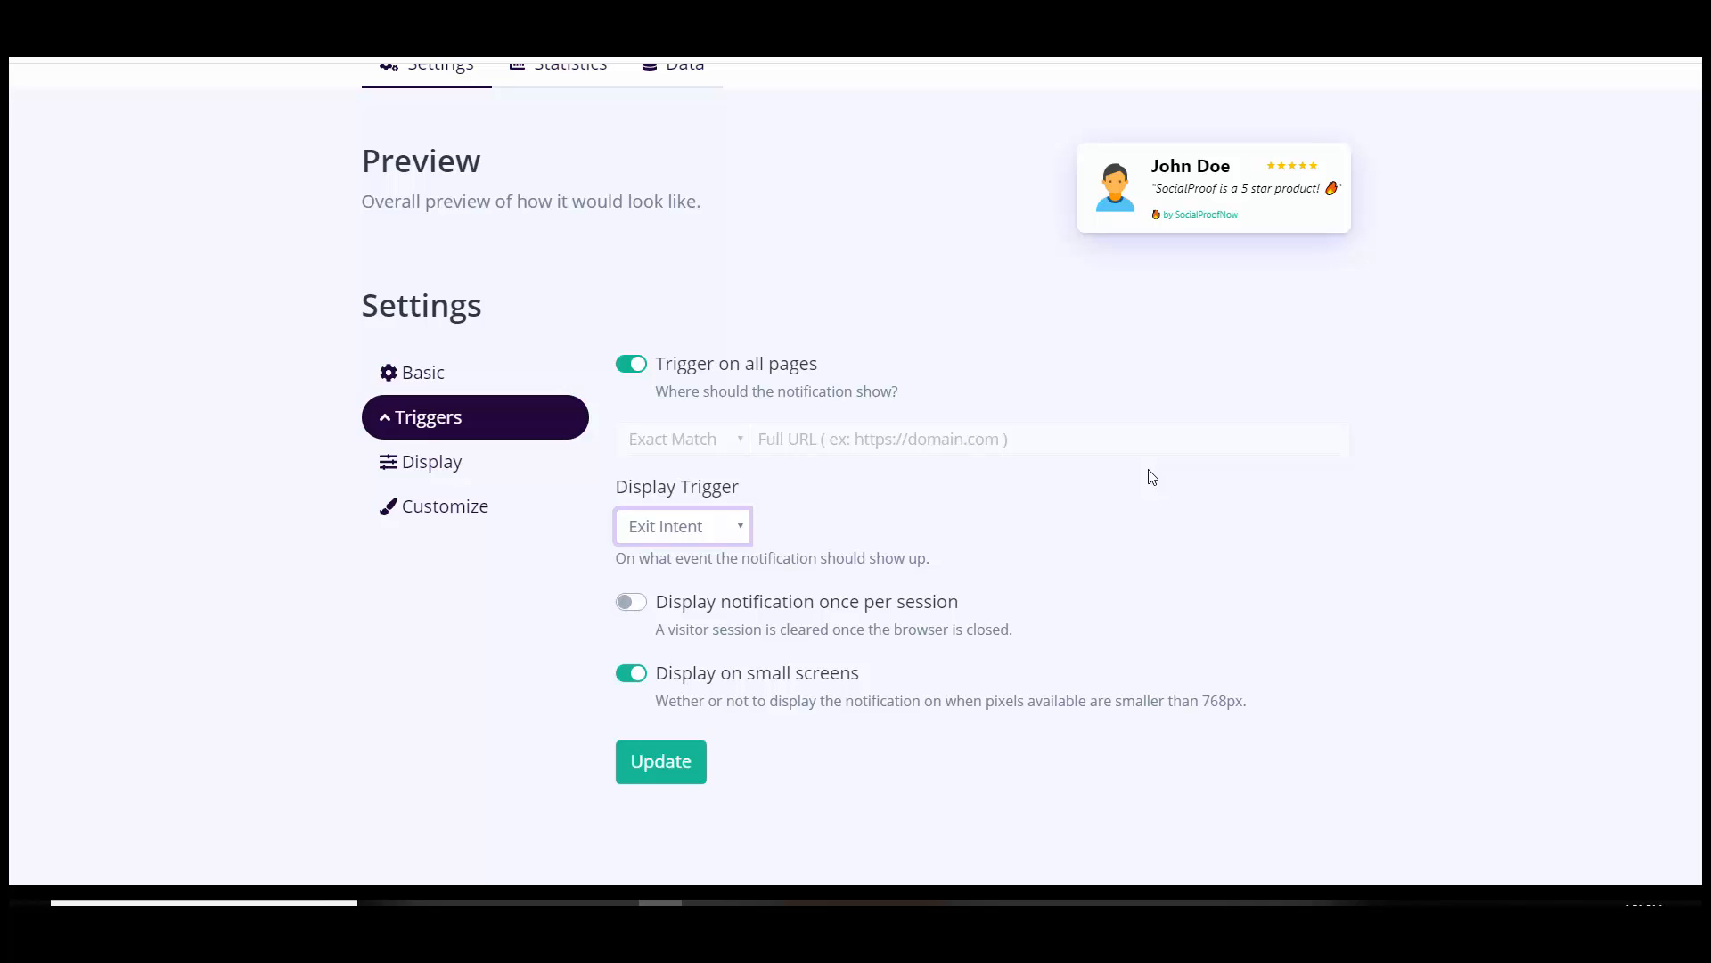
left_click(646, 535)
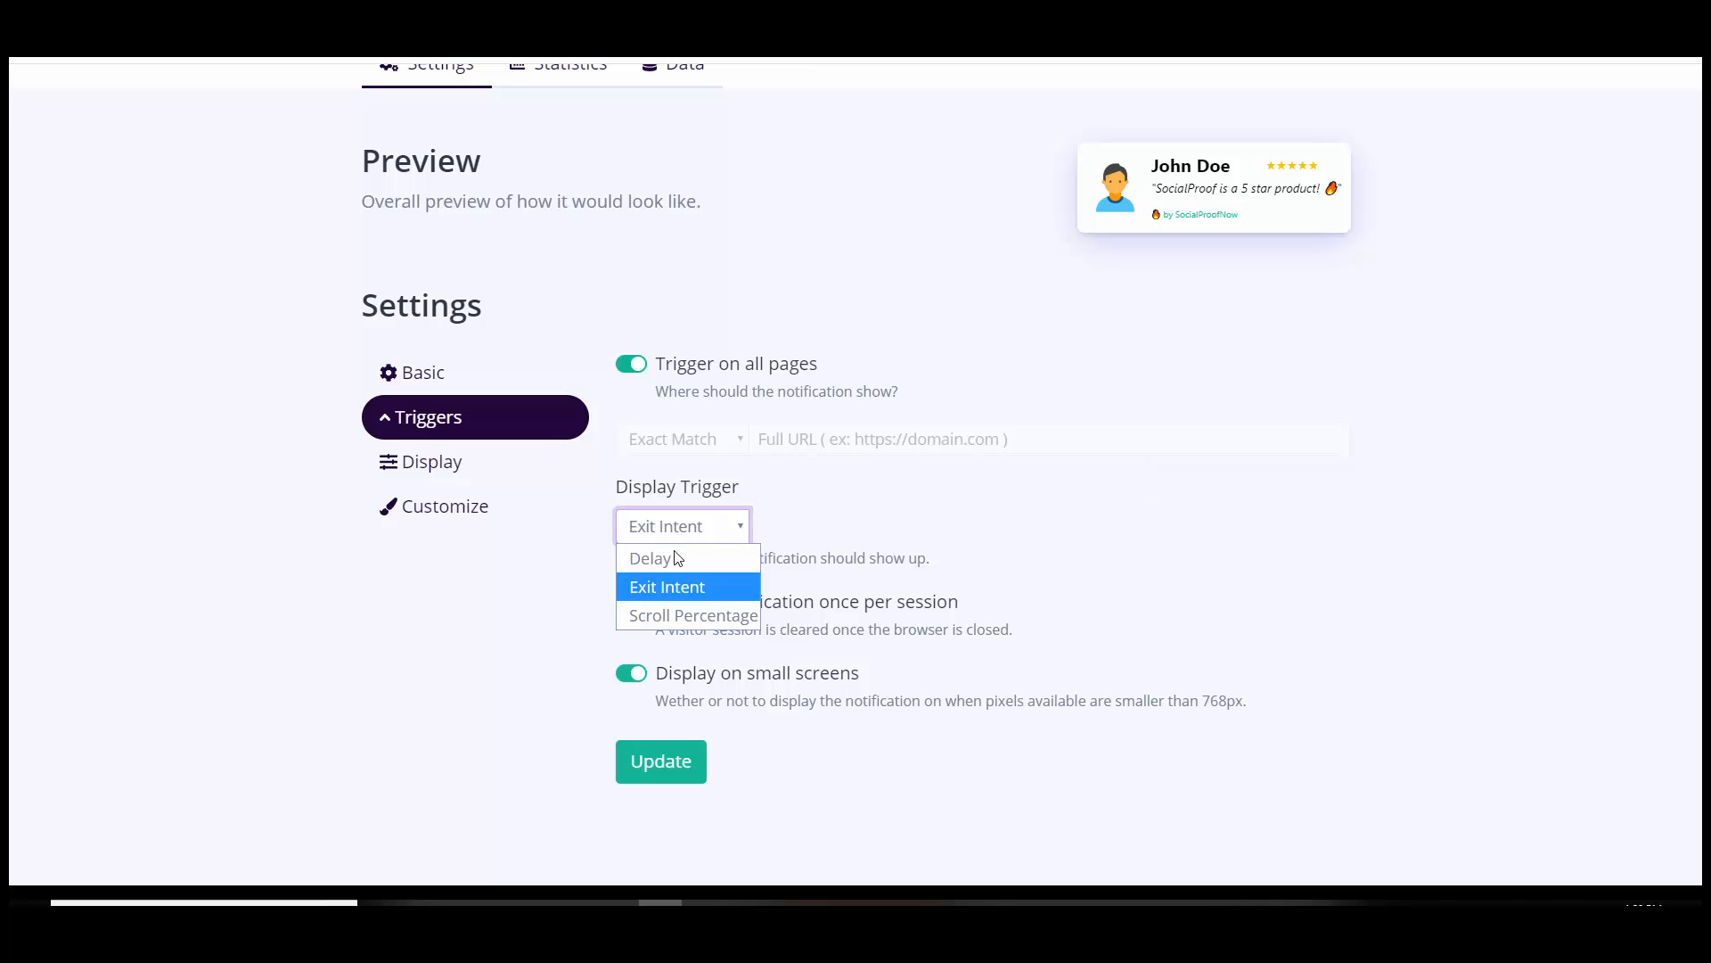
left_click(677, 619)
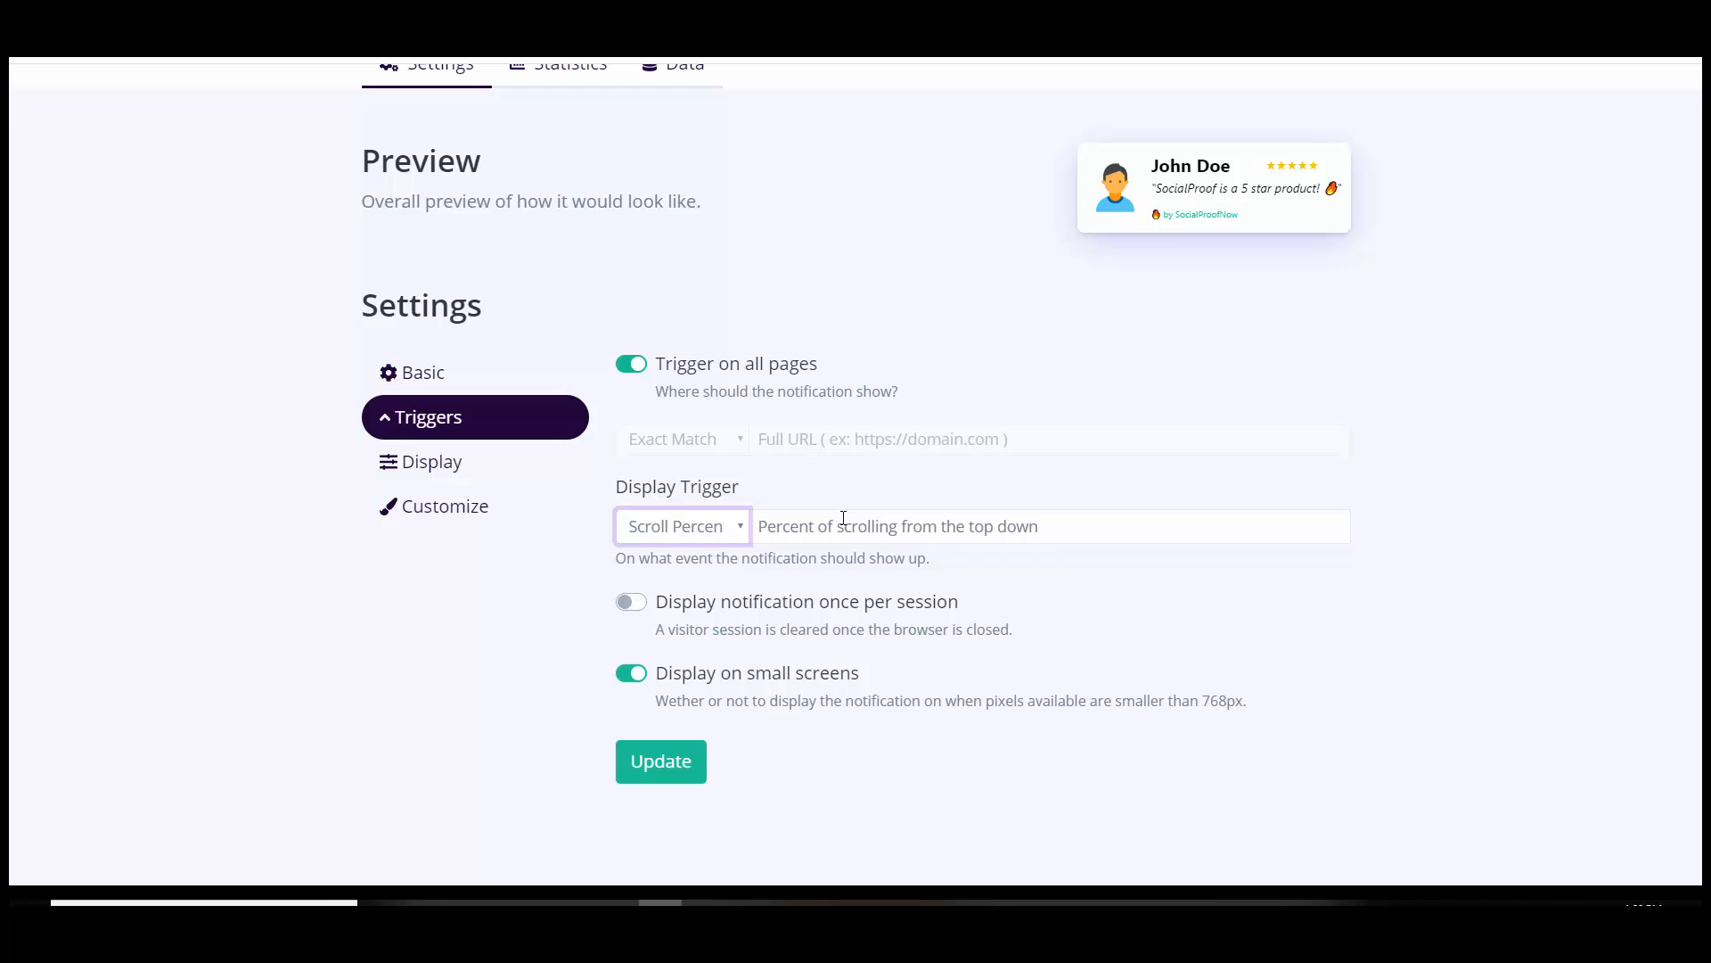
left_click(881, 528)
type("25")
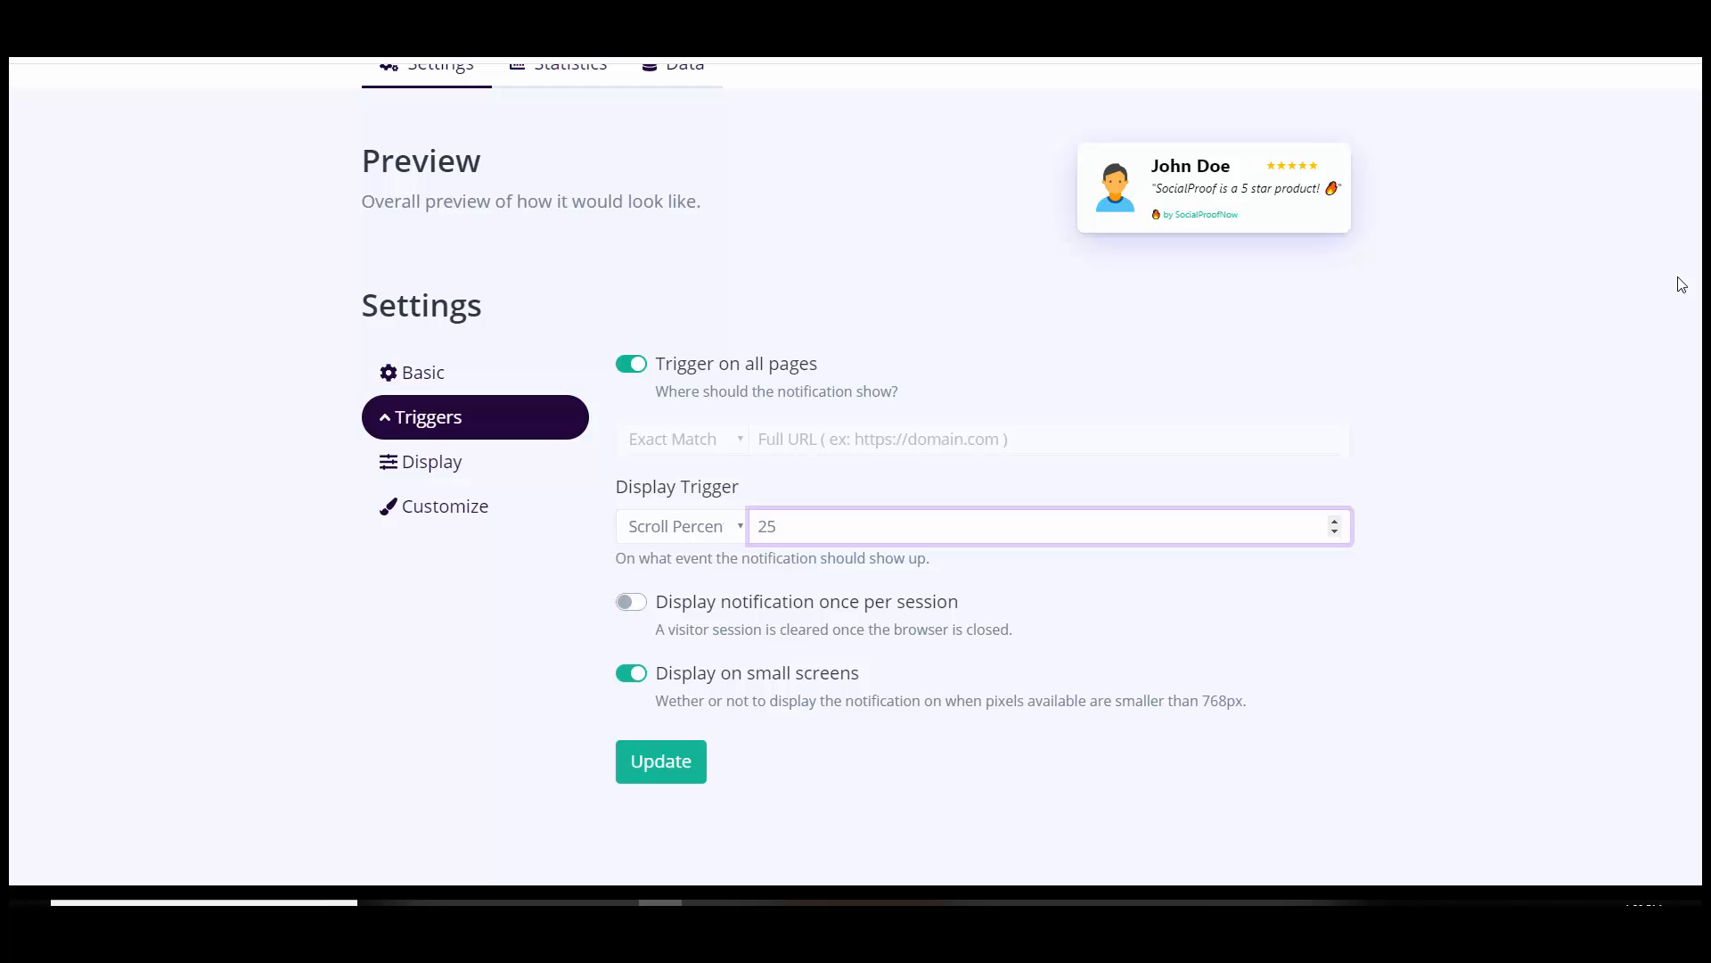
- Switch the display trigger back to Delay with a wait of 2 seconds
left_click(693, 538)
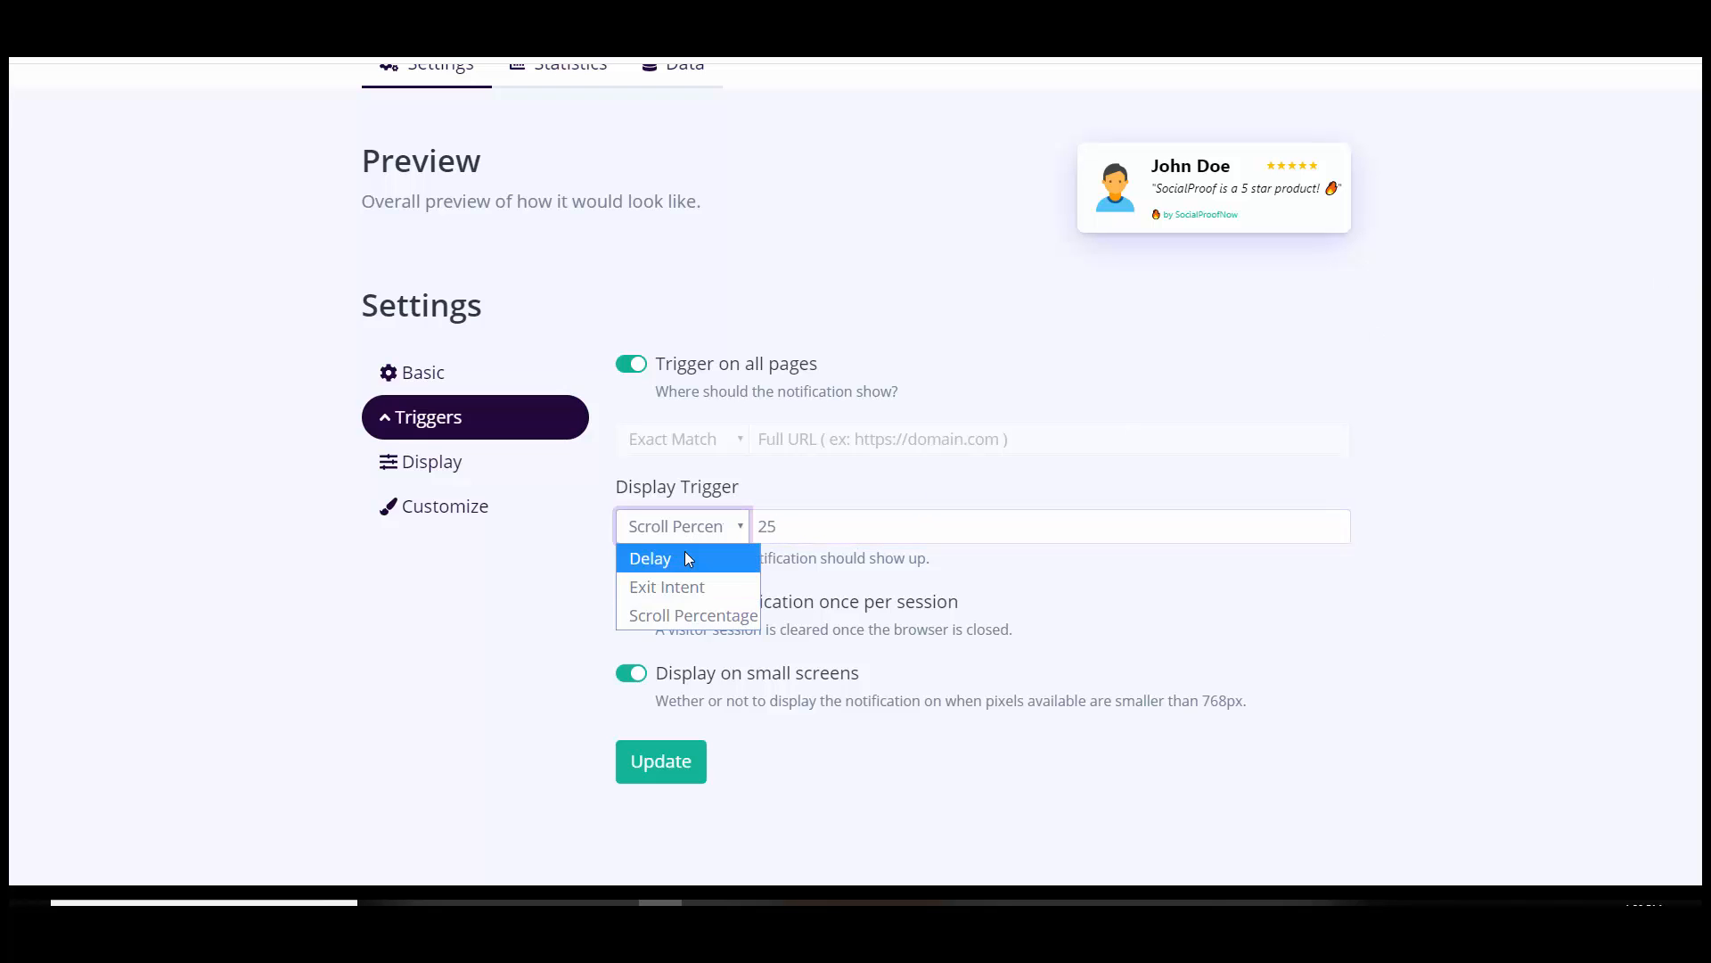
left_click(684, 555)
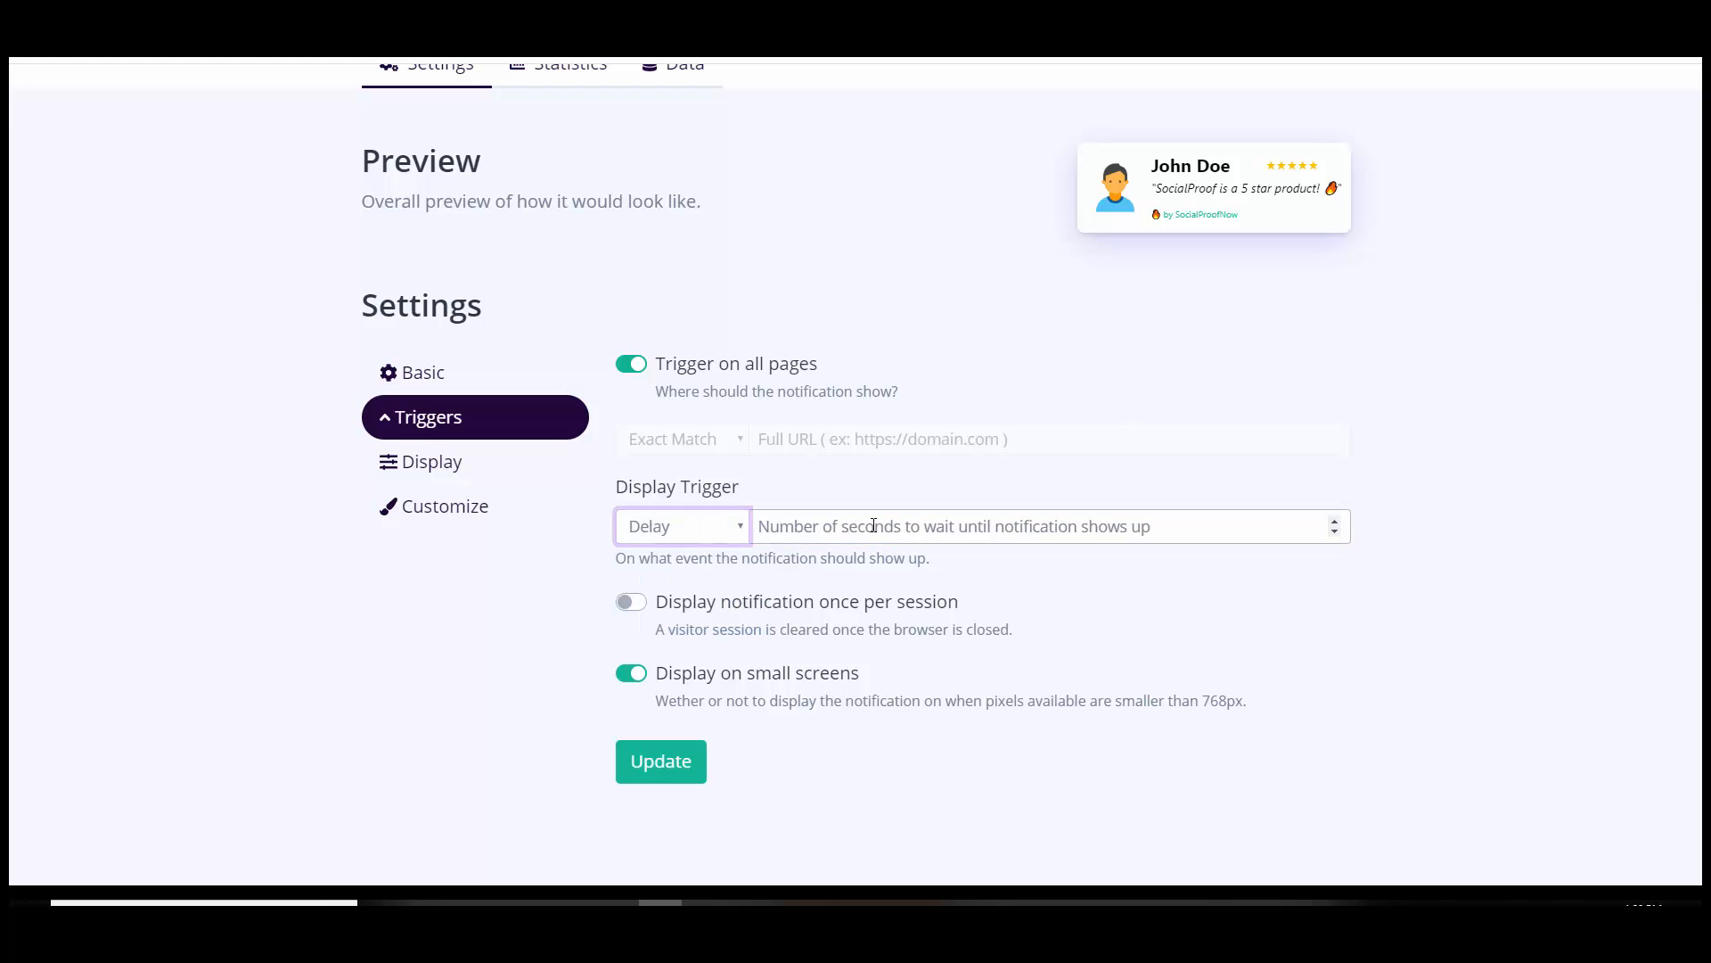
left_click(887, 522)
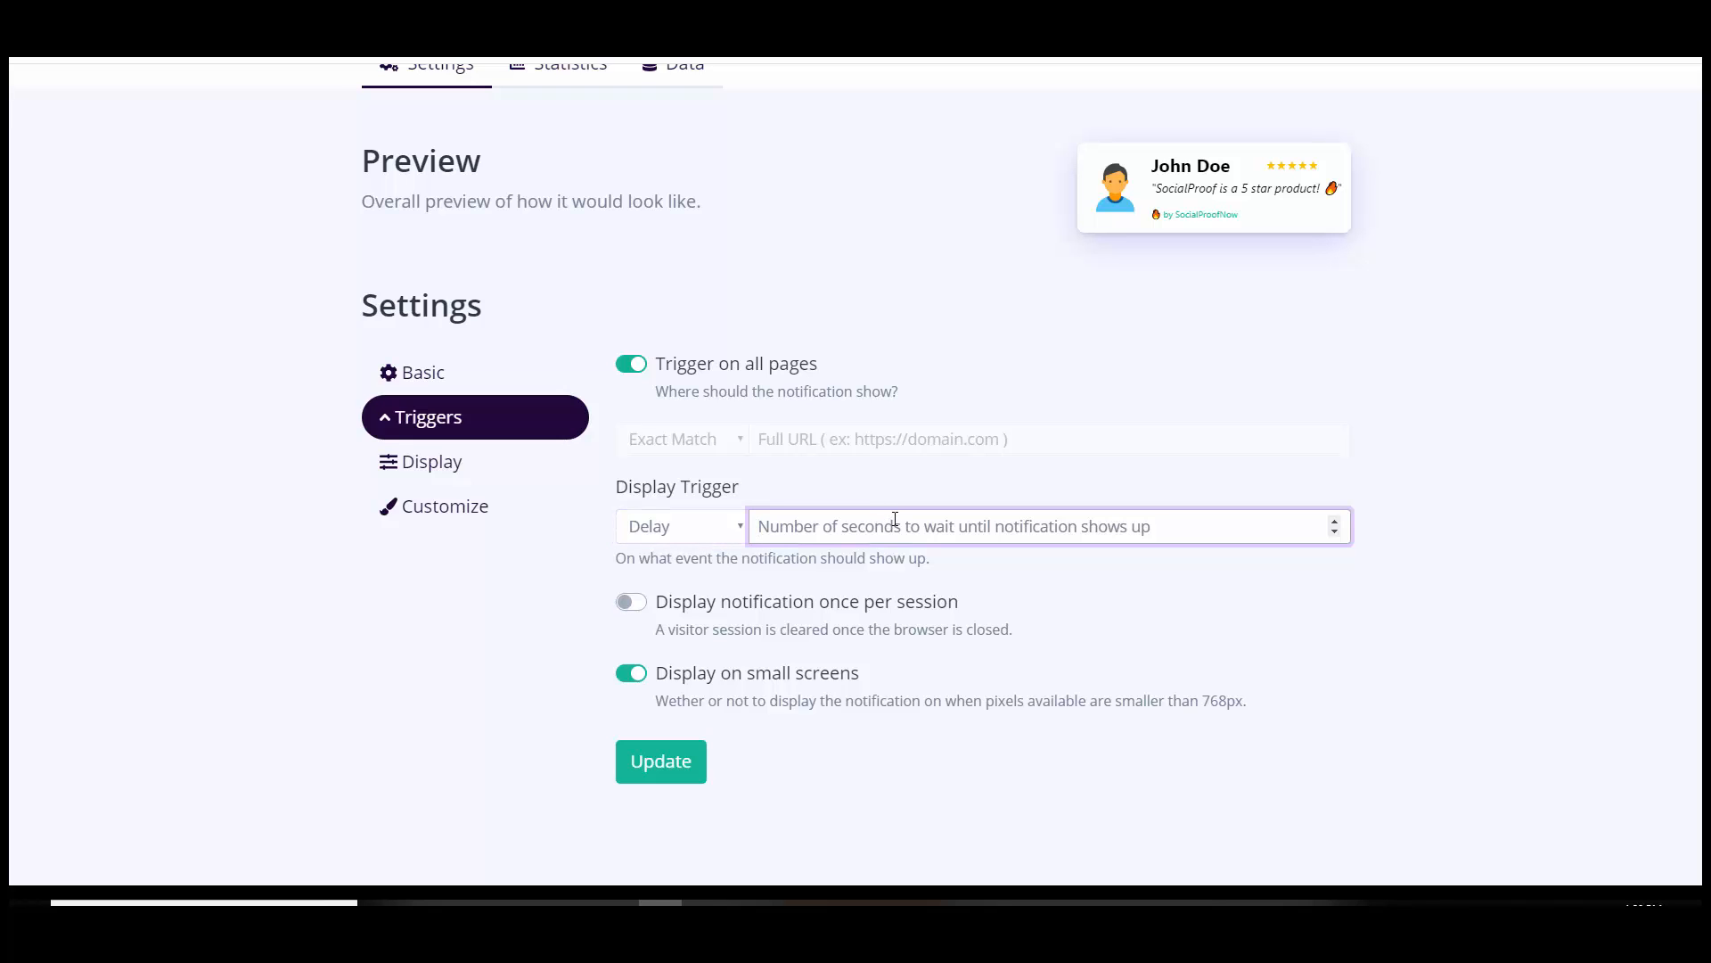
type("2")
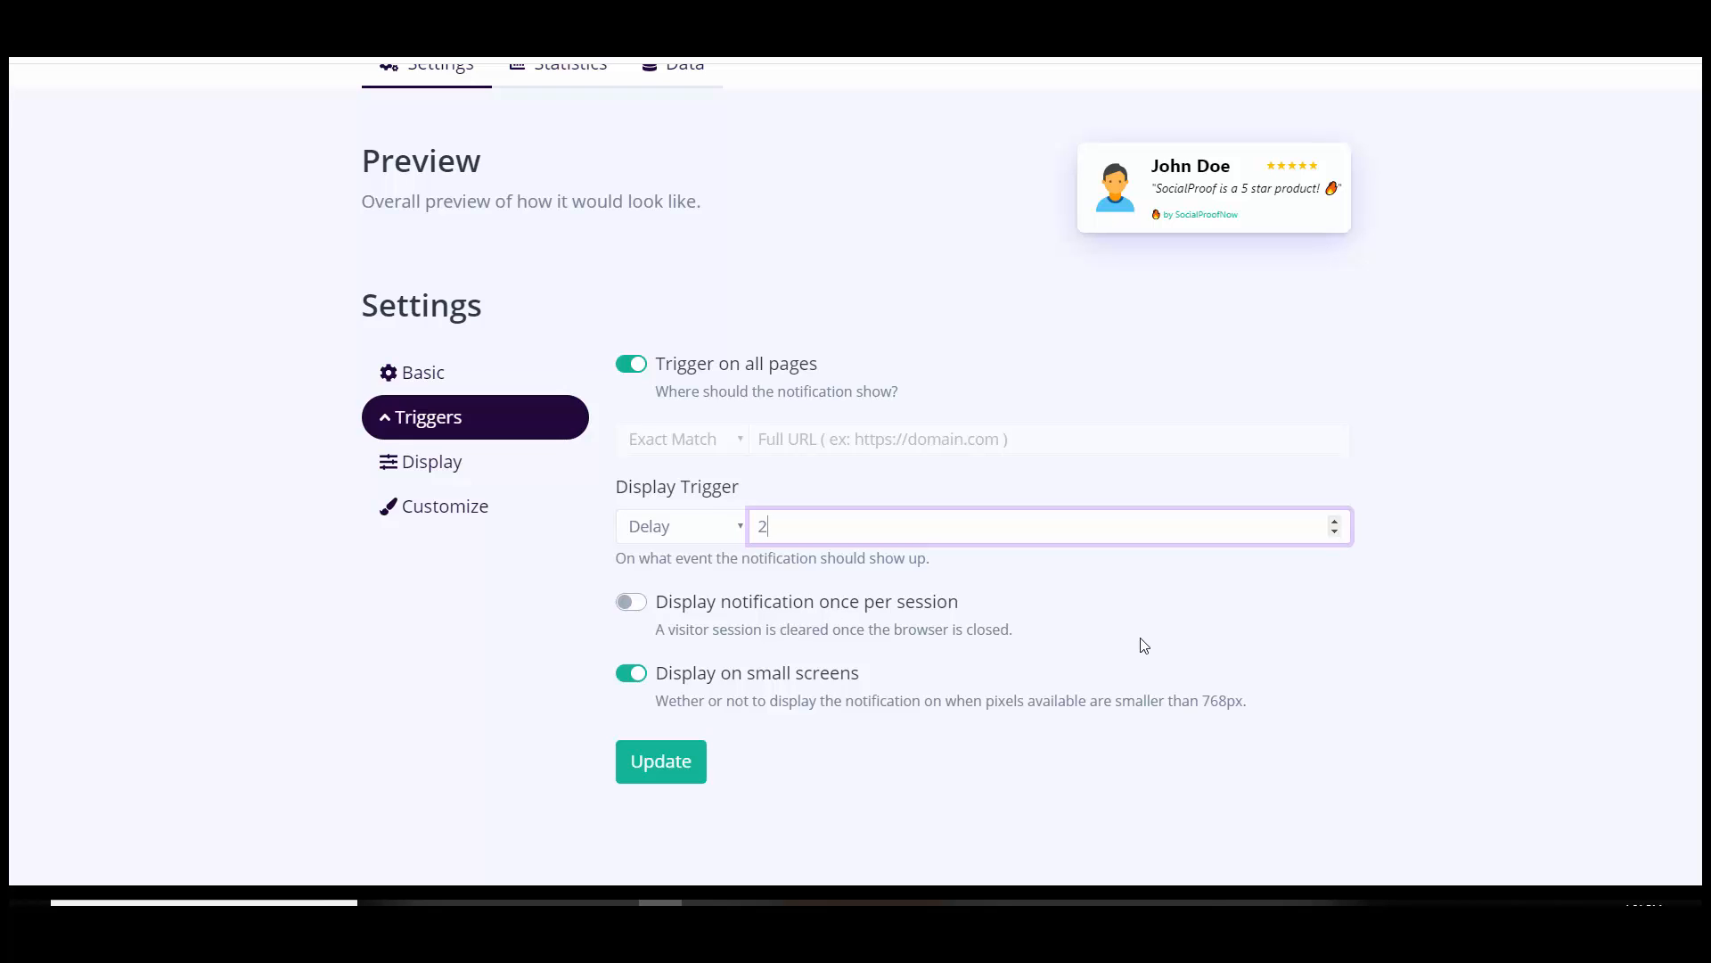
- Try the once-per-session and small-screen display options, restore both, and save the trigger settings
left_click(617, 603)
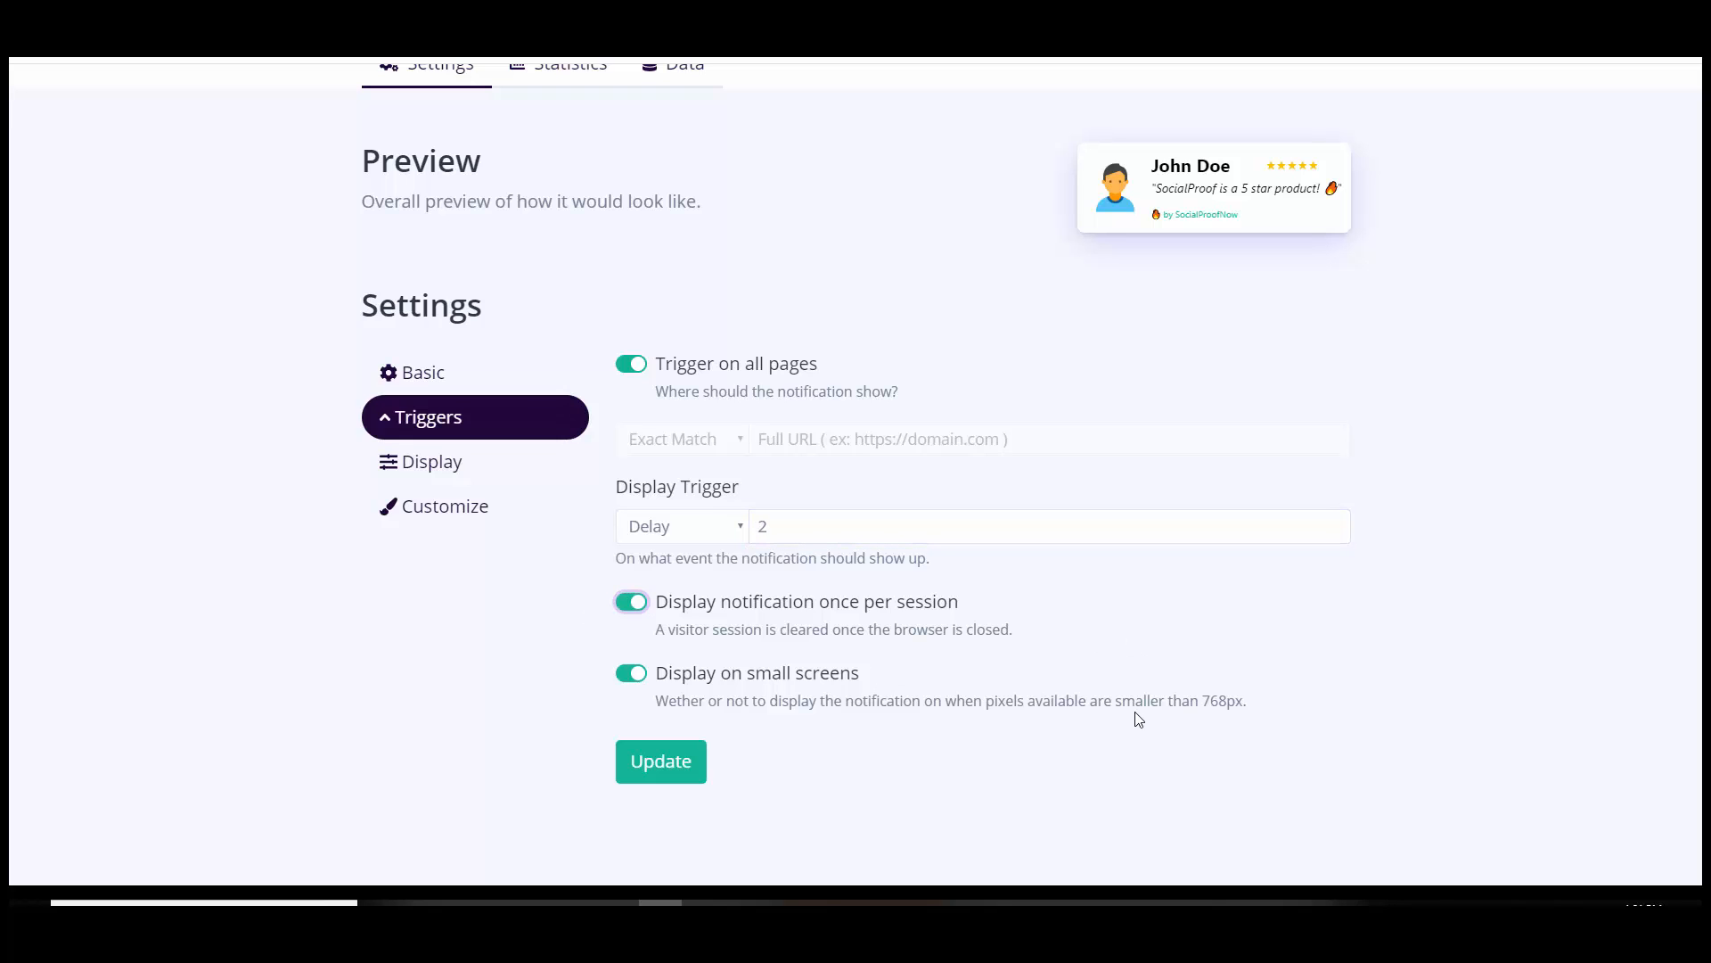
left_click(626, 603)
left_click(632, 678)
left_click(651, 681)
left_click(667, 782)
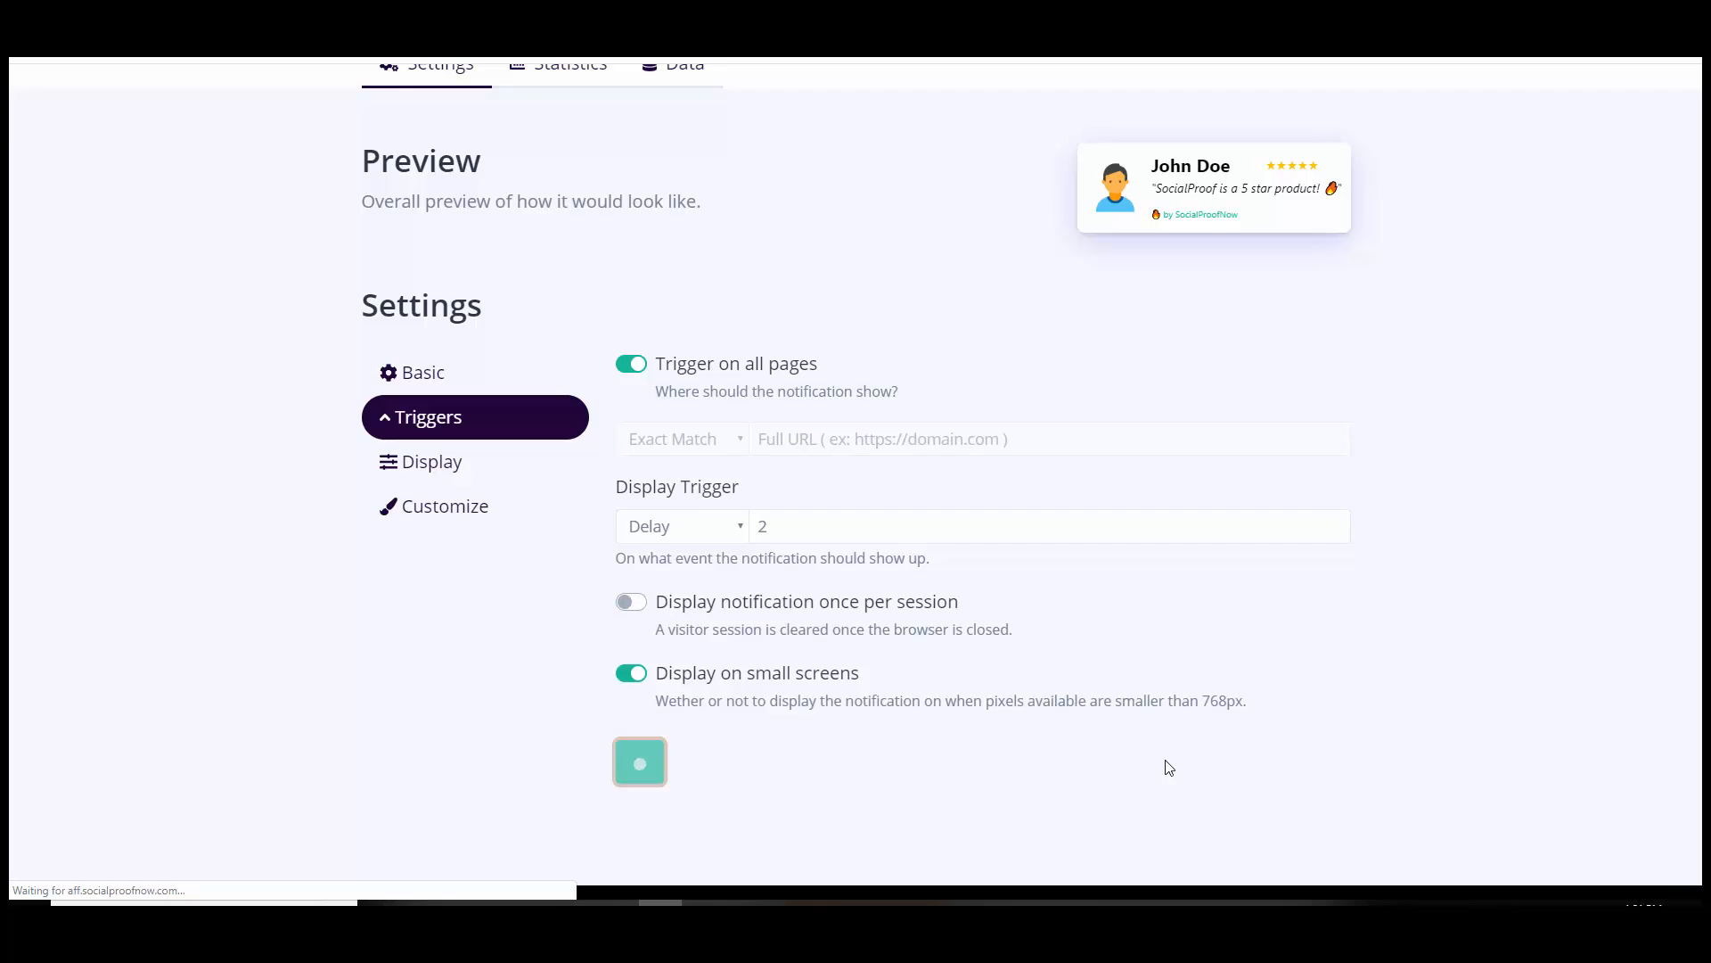
- In the notification's display settings, try longer durations such as 60, and set the display duration to -1
scroll(637, 470, "down", 4)
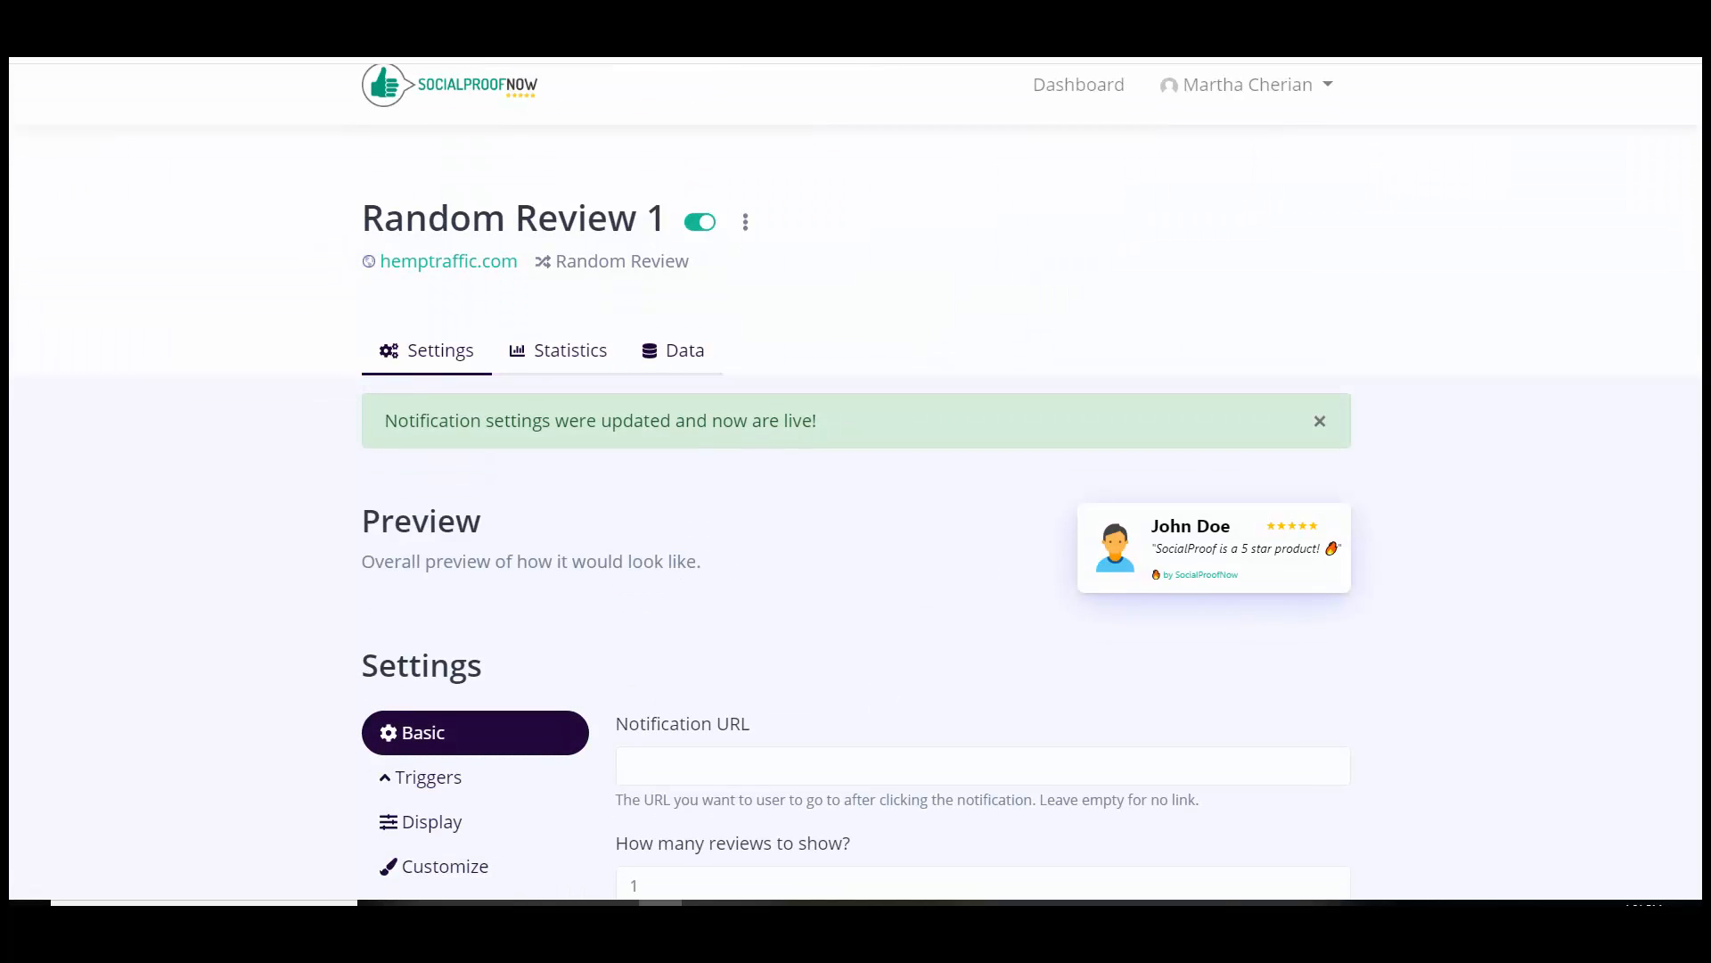
left_click(431, 490)
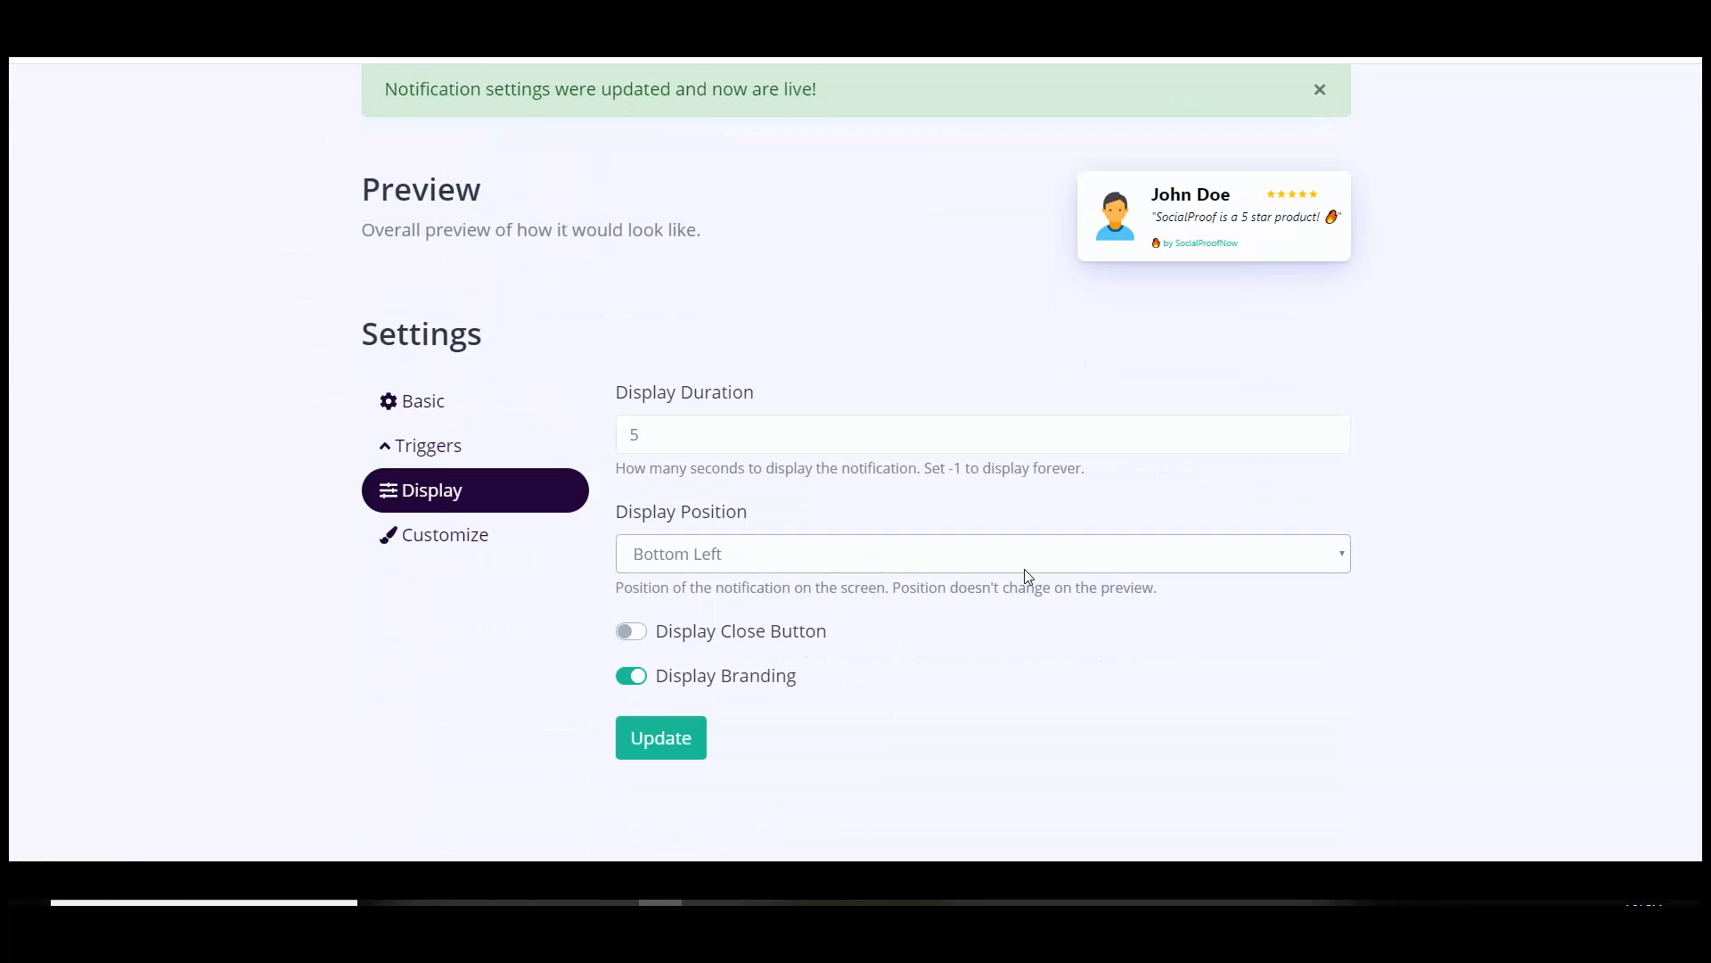
left_click(756, 430)
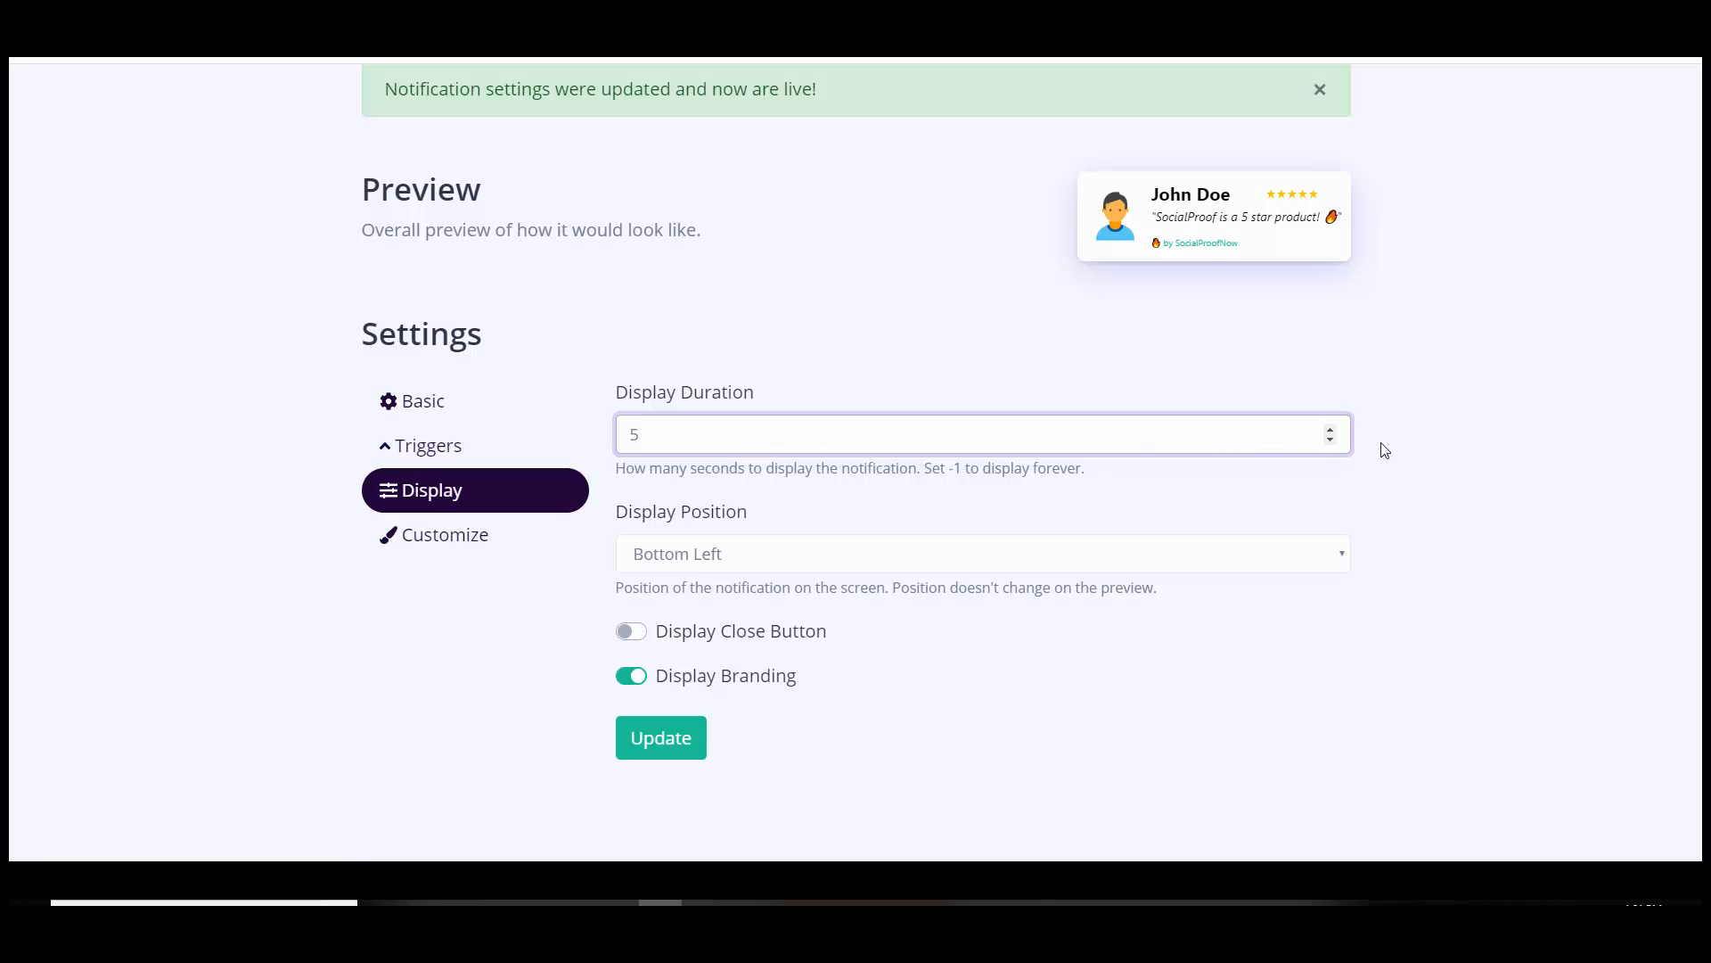
left_click(1331, 429)
left_click(1330, 428)
left_click(1329, 429)
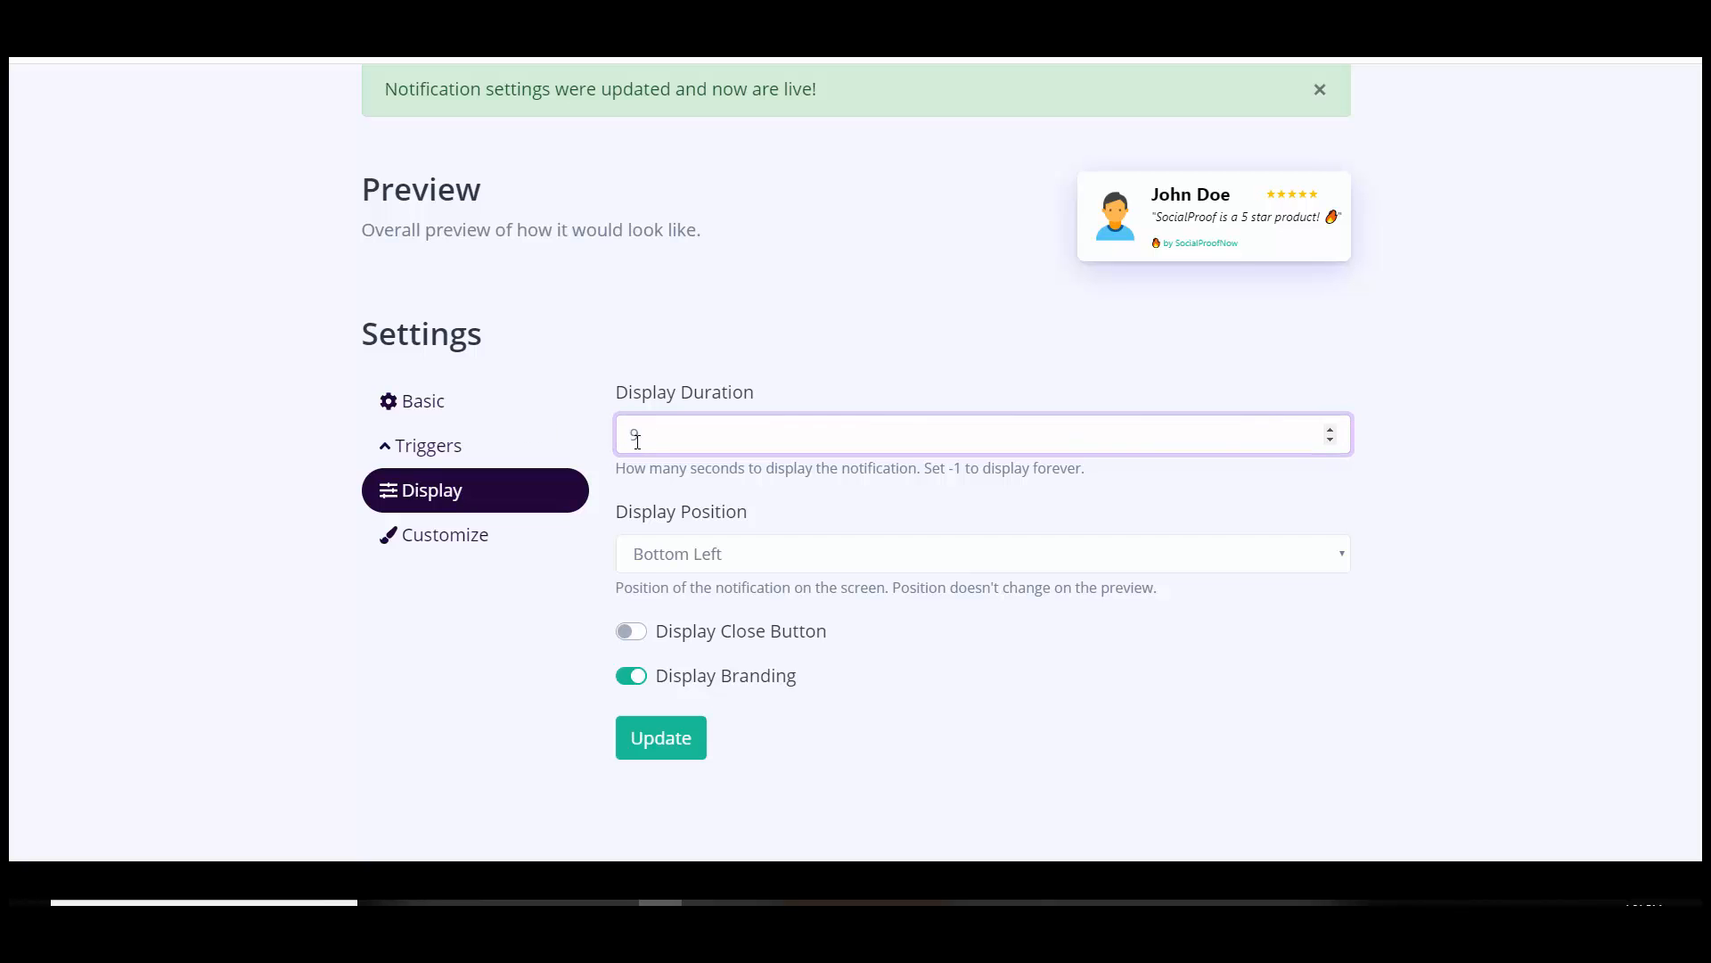
mouse_move(639, 434)
left_mouse_down()
mouse_move(578, 435)
mouse_move(610, 446)
left_mouse_up()
type("60")
type("-1")
- Review the display positions, keep Bottom Left, and try the close button option before turning it back off
left_click(732, 555)
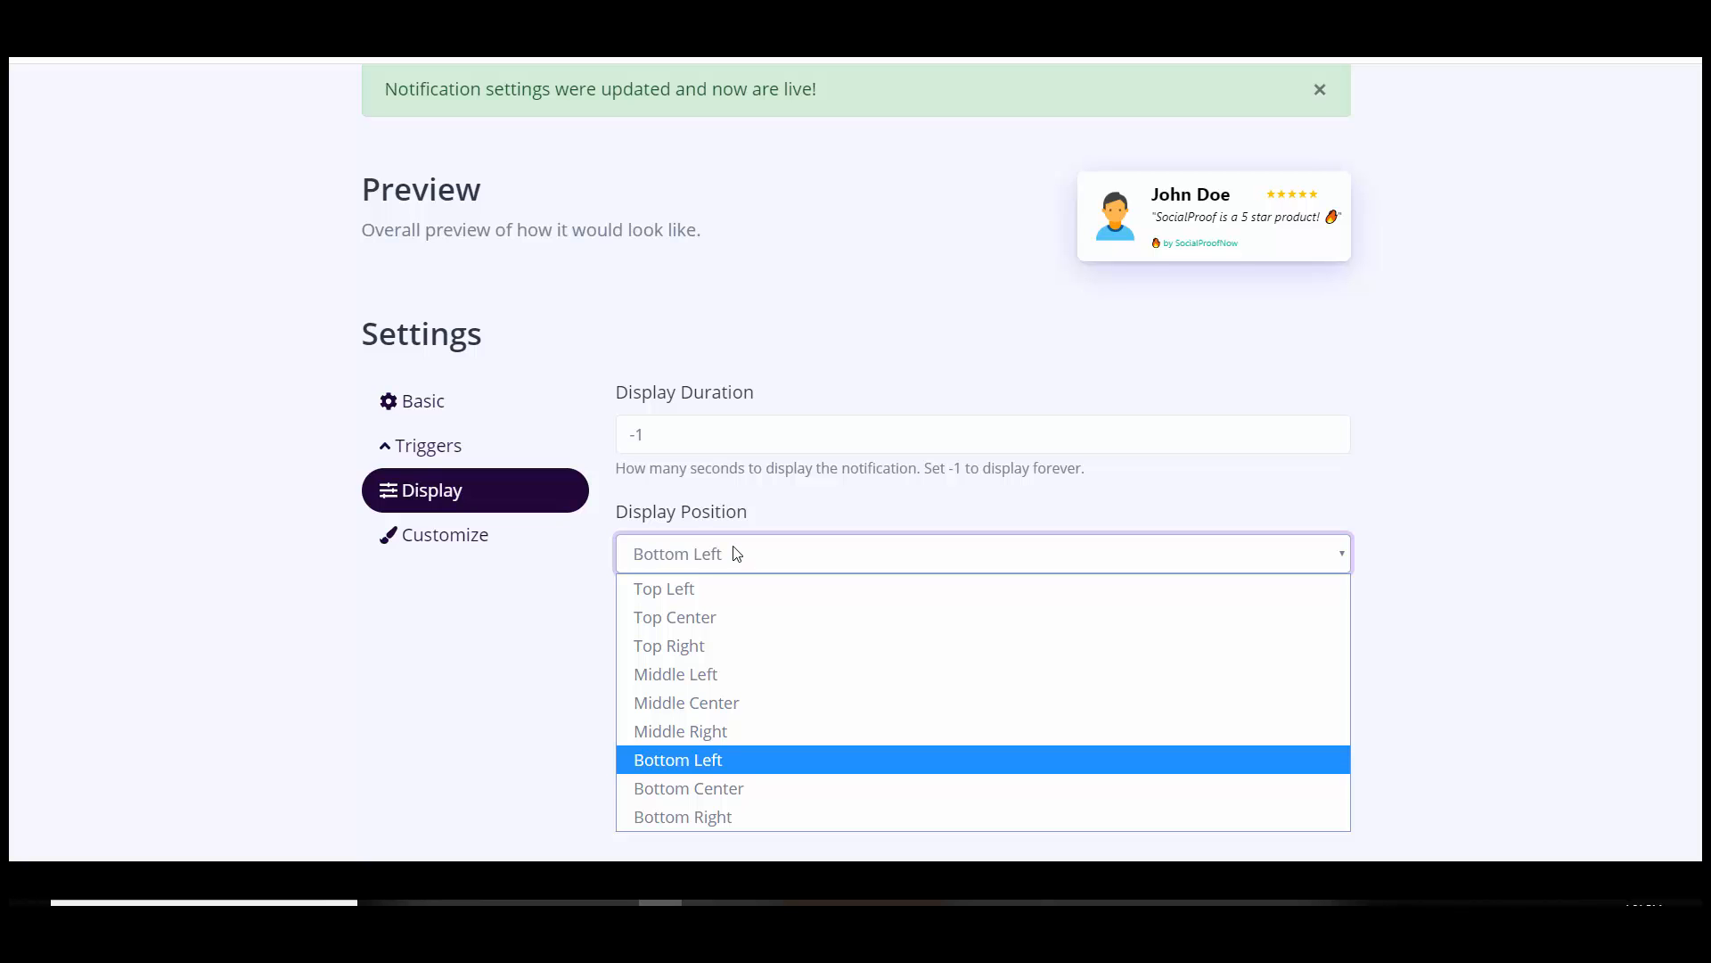
left_click(707, 759)
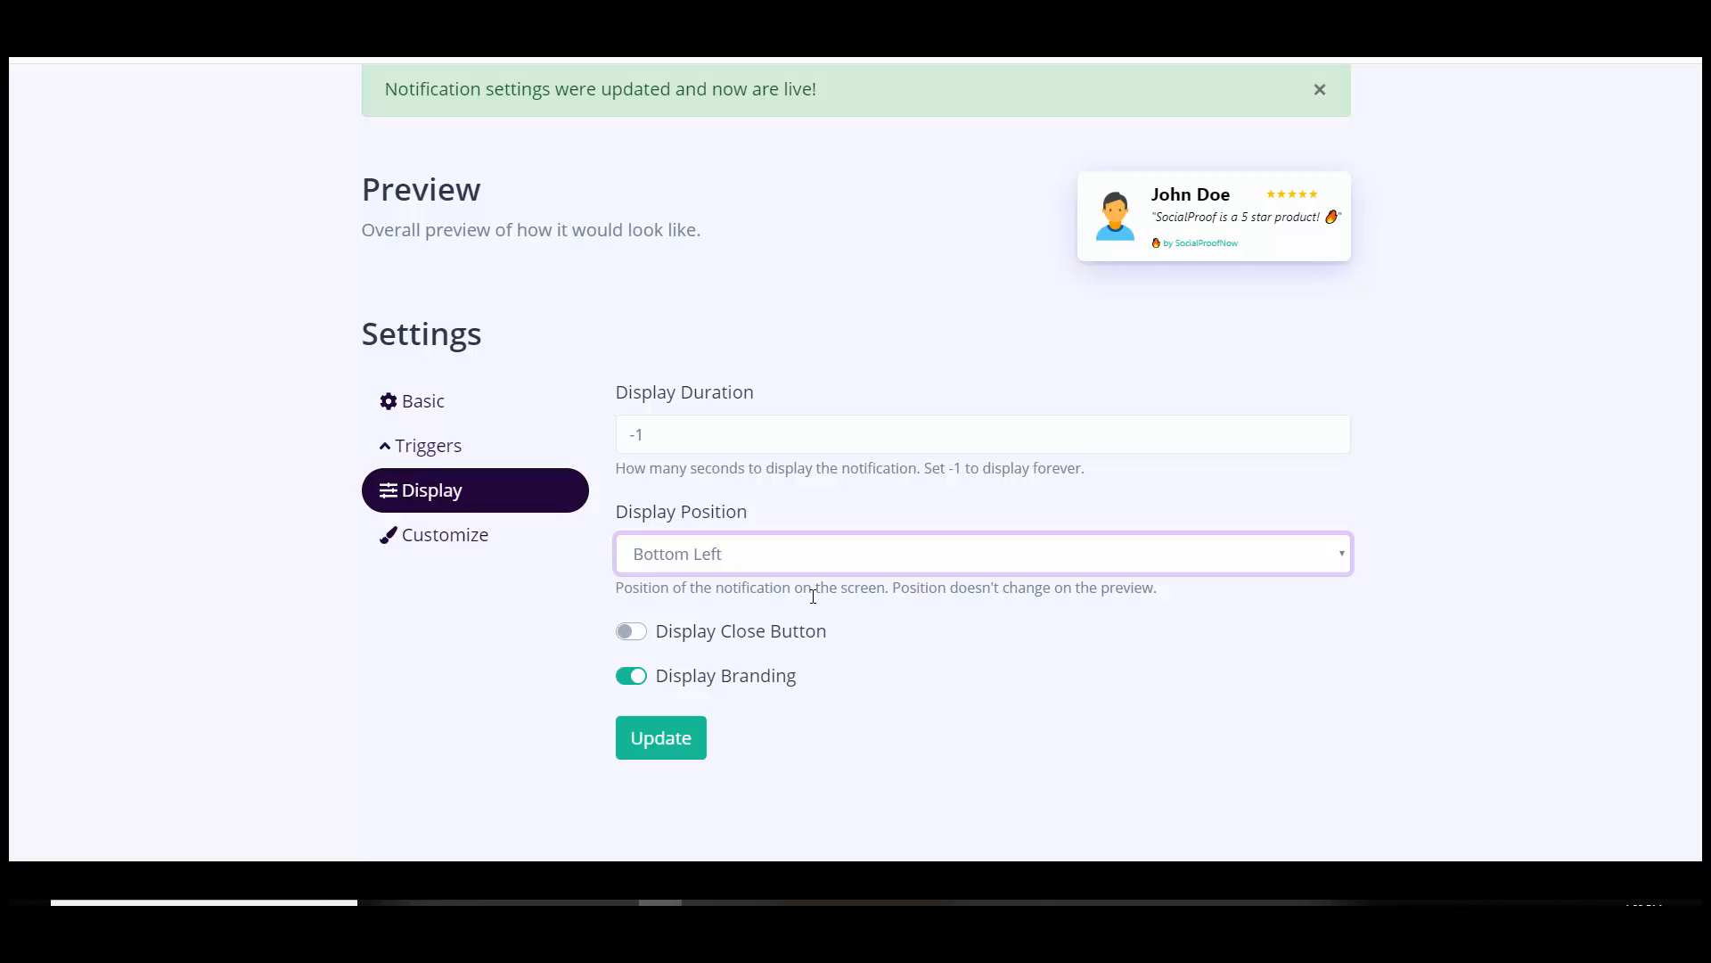
left_click(641, 643)
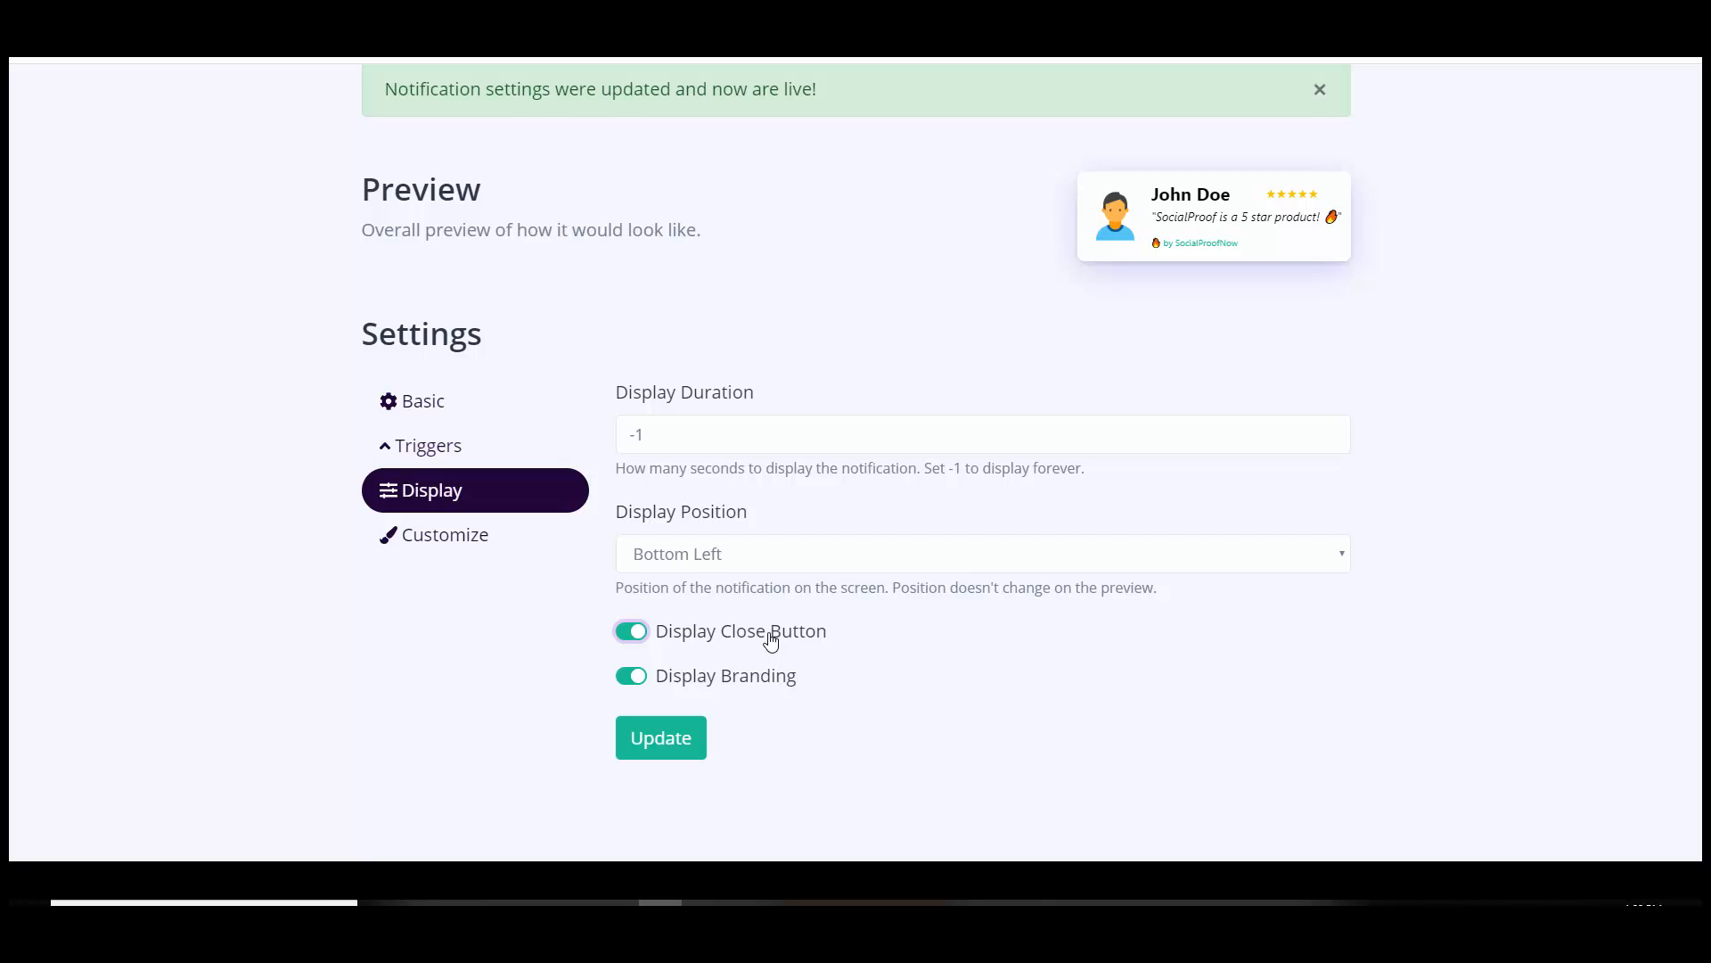
left_click(631, 635)
- Turn off the branding on the notification and save the display settings
left_click(634, 676)
left_click(634, 678)
left_click(637, 675)
left_click(670, 740)
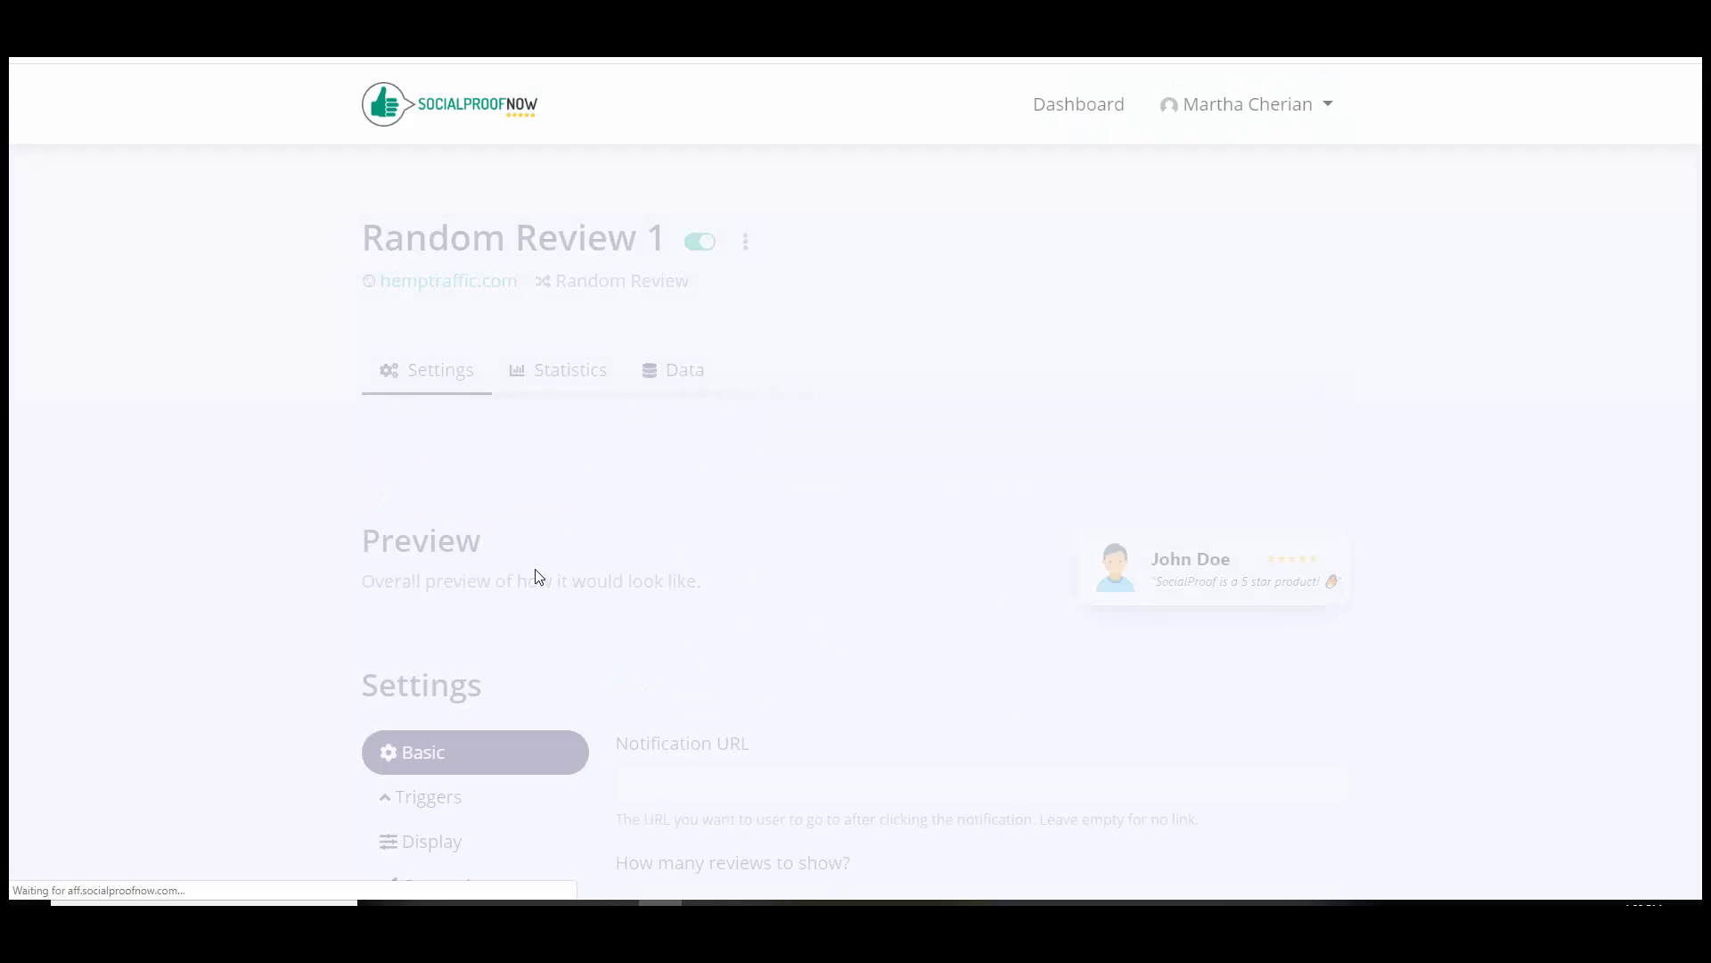
- In the customization settings, set the notification's title color to dark blue #0E3C70
scroll(642, 713, "down", 5)
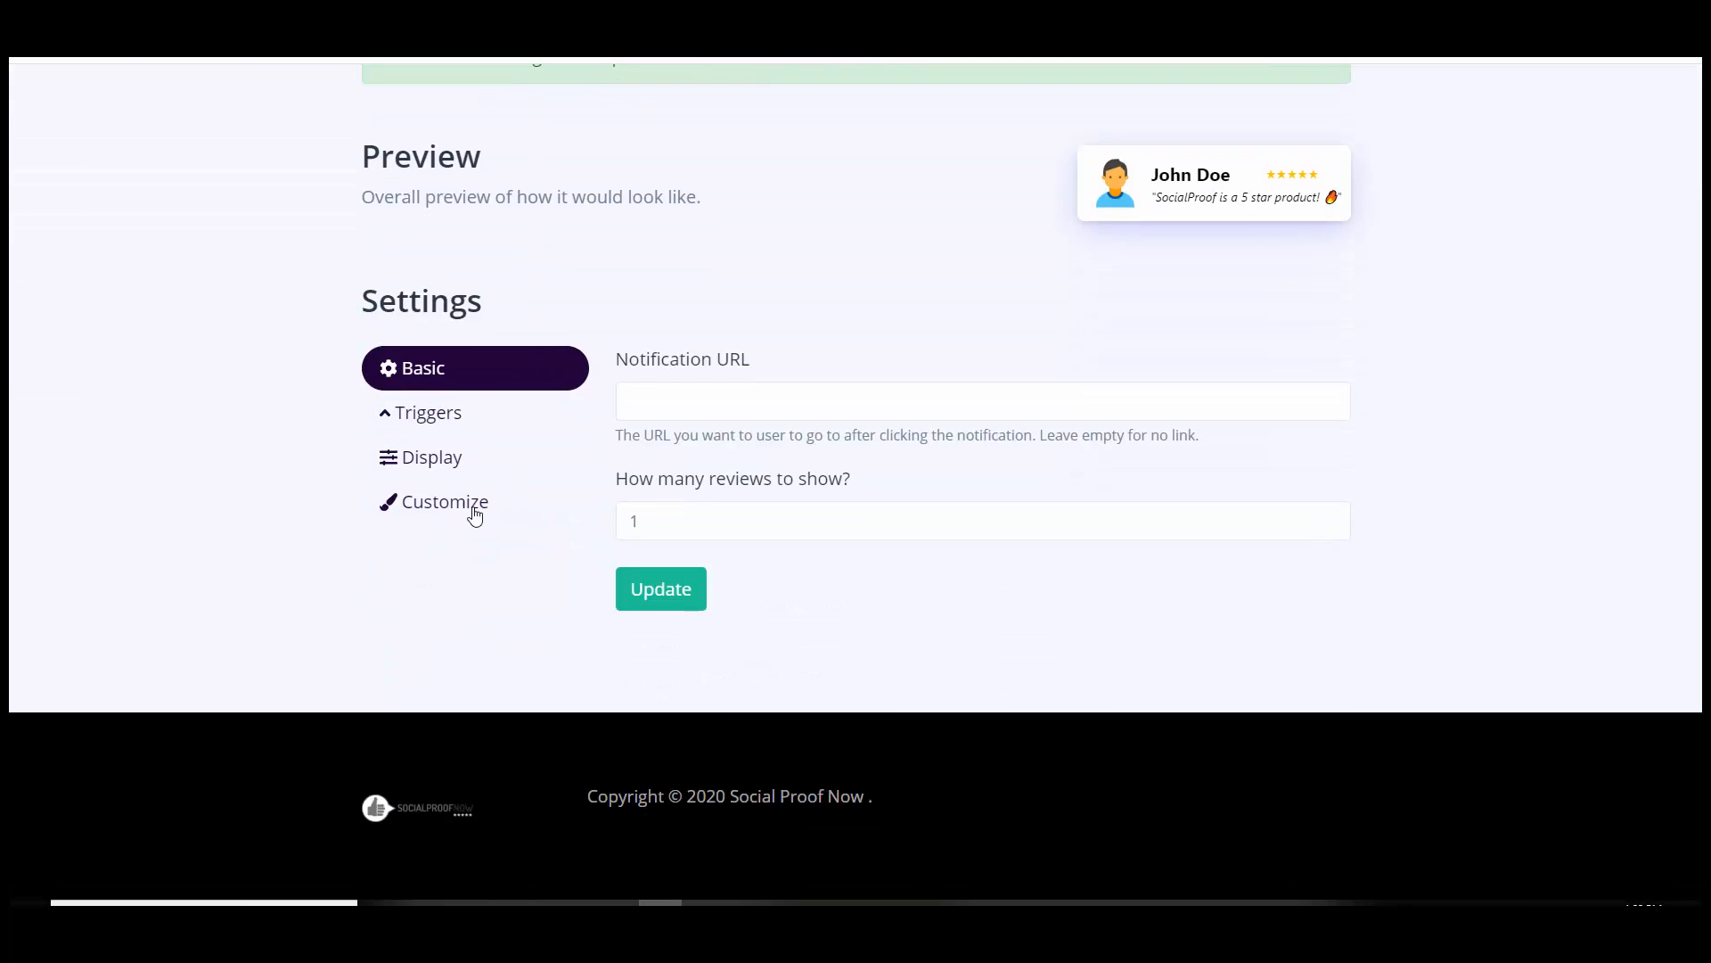
left_click(475, 512)
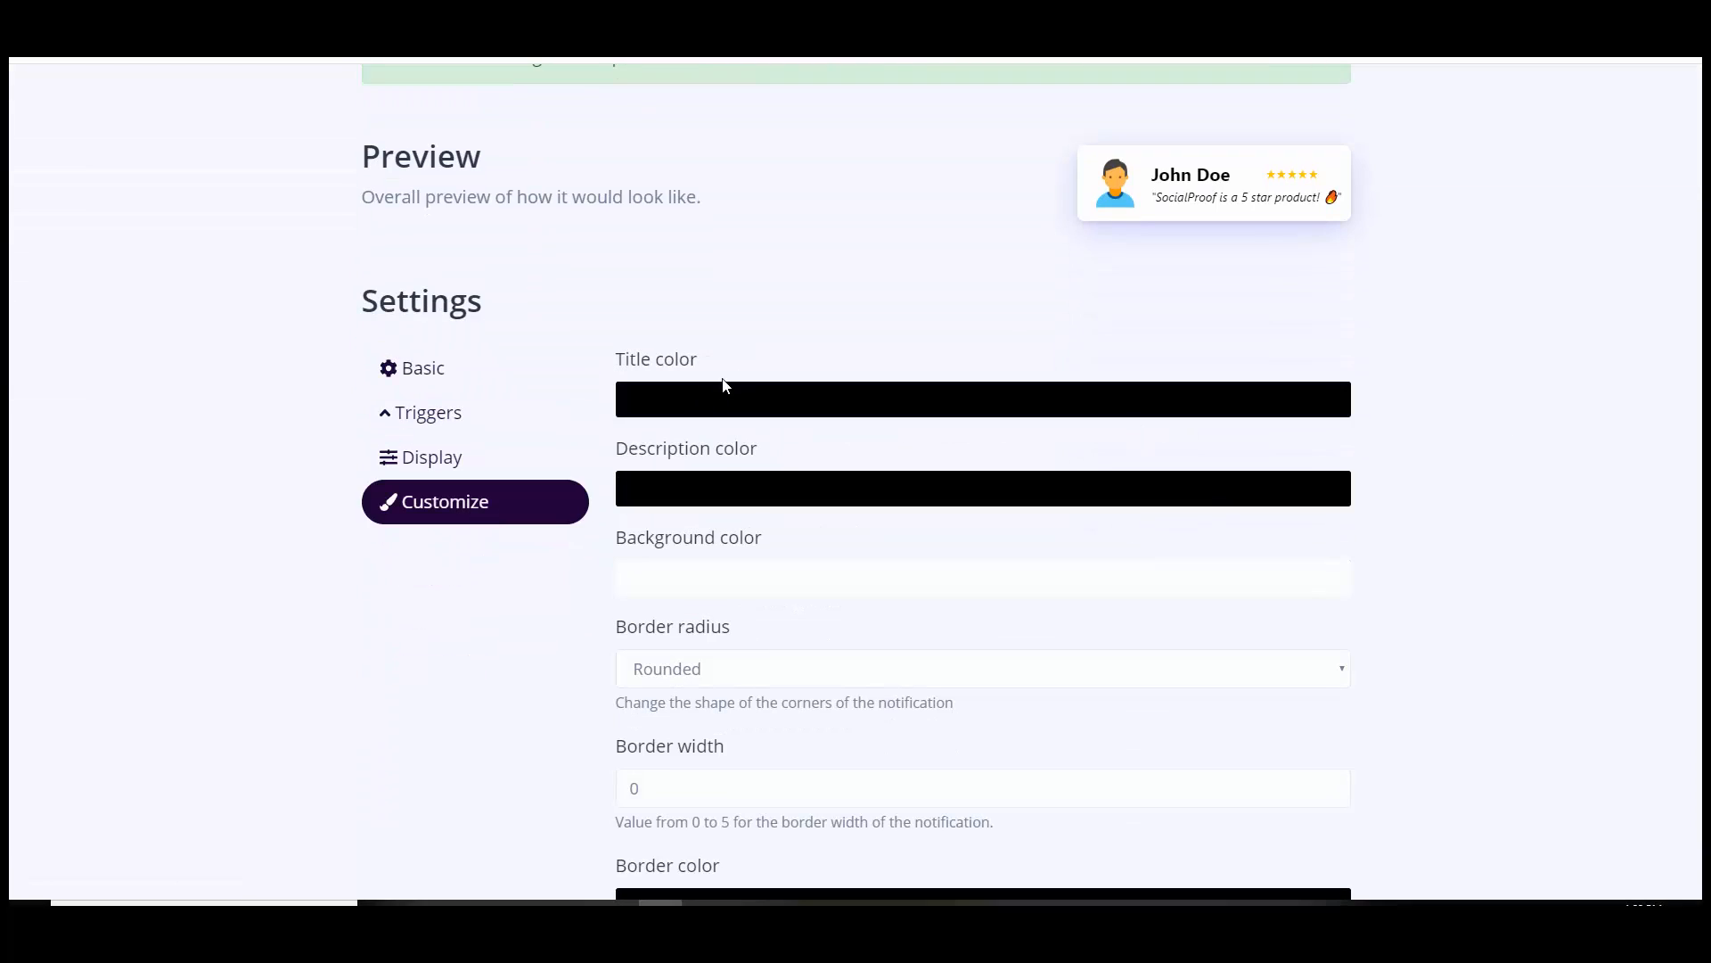
left_click(1328, 408)
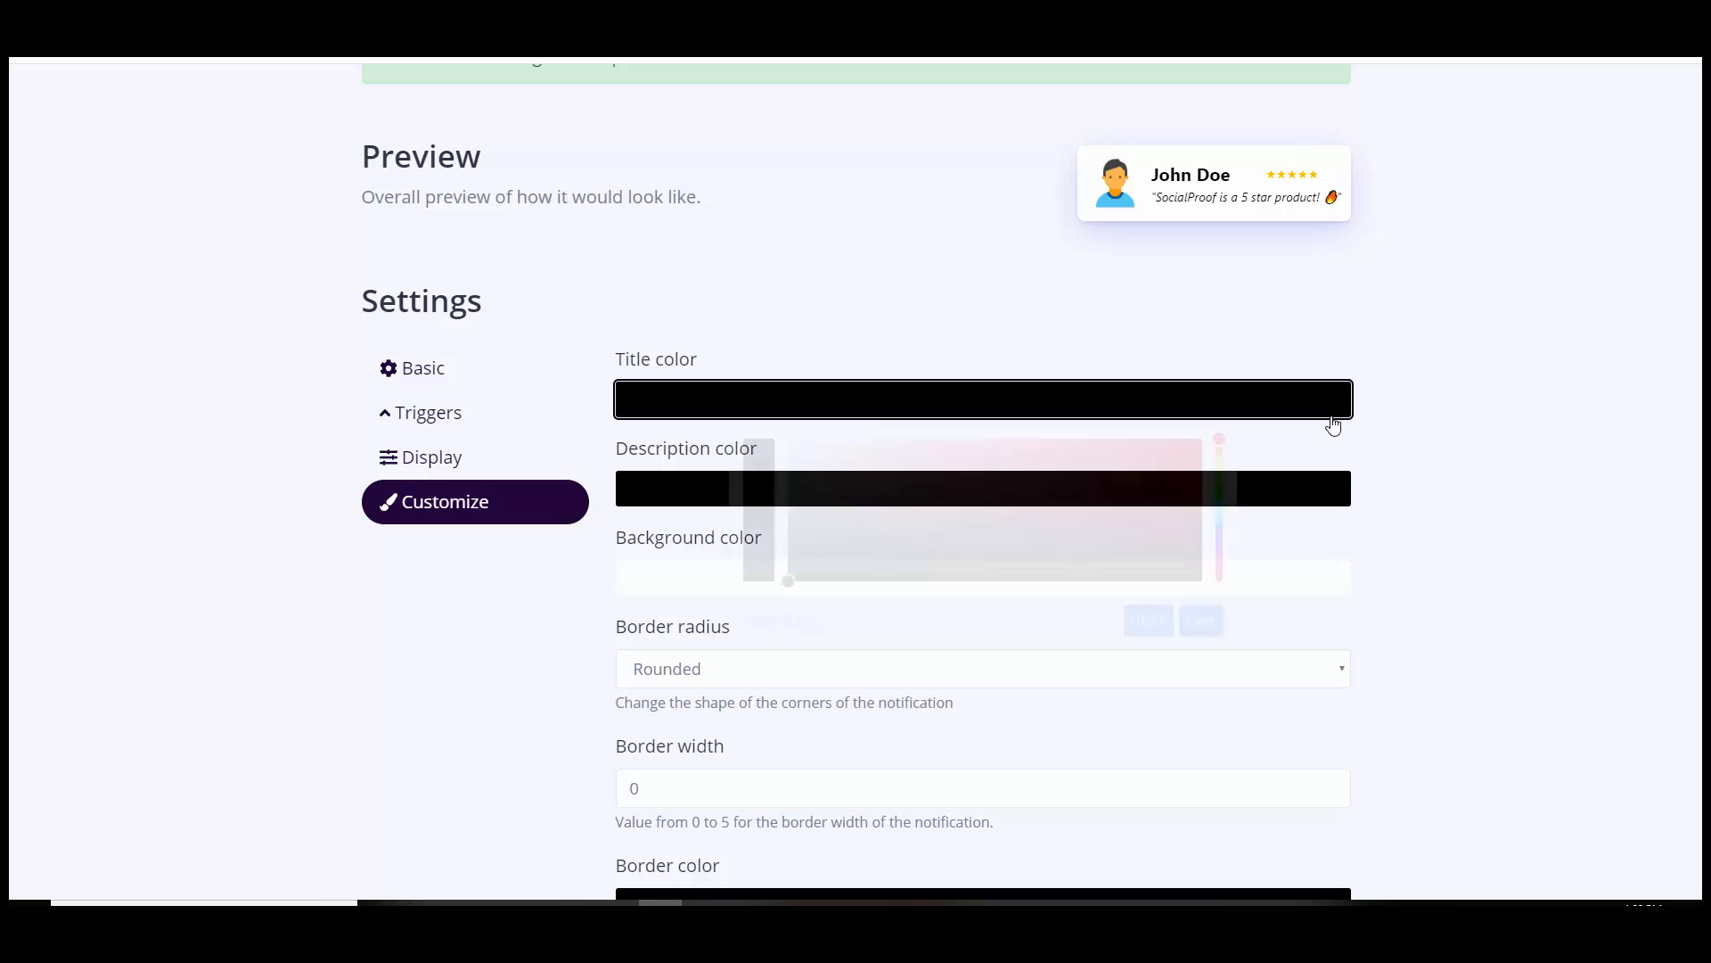
left_click(1220, 524)
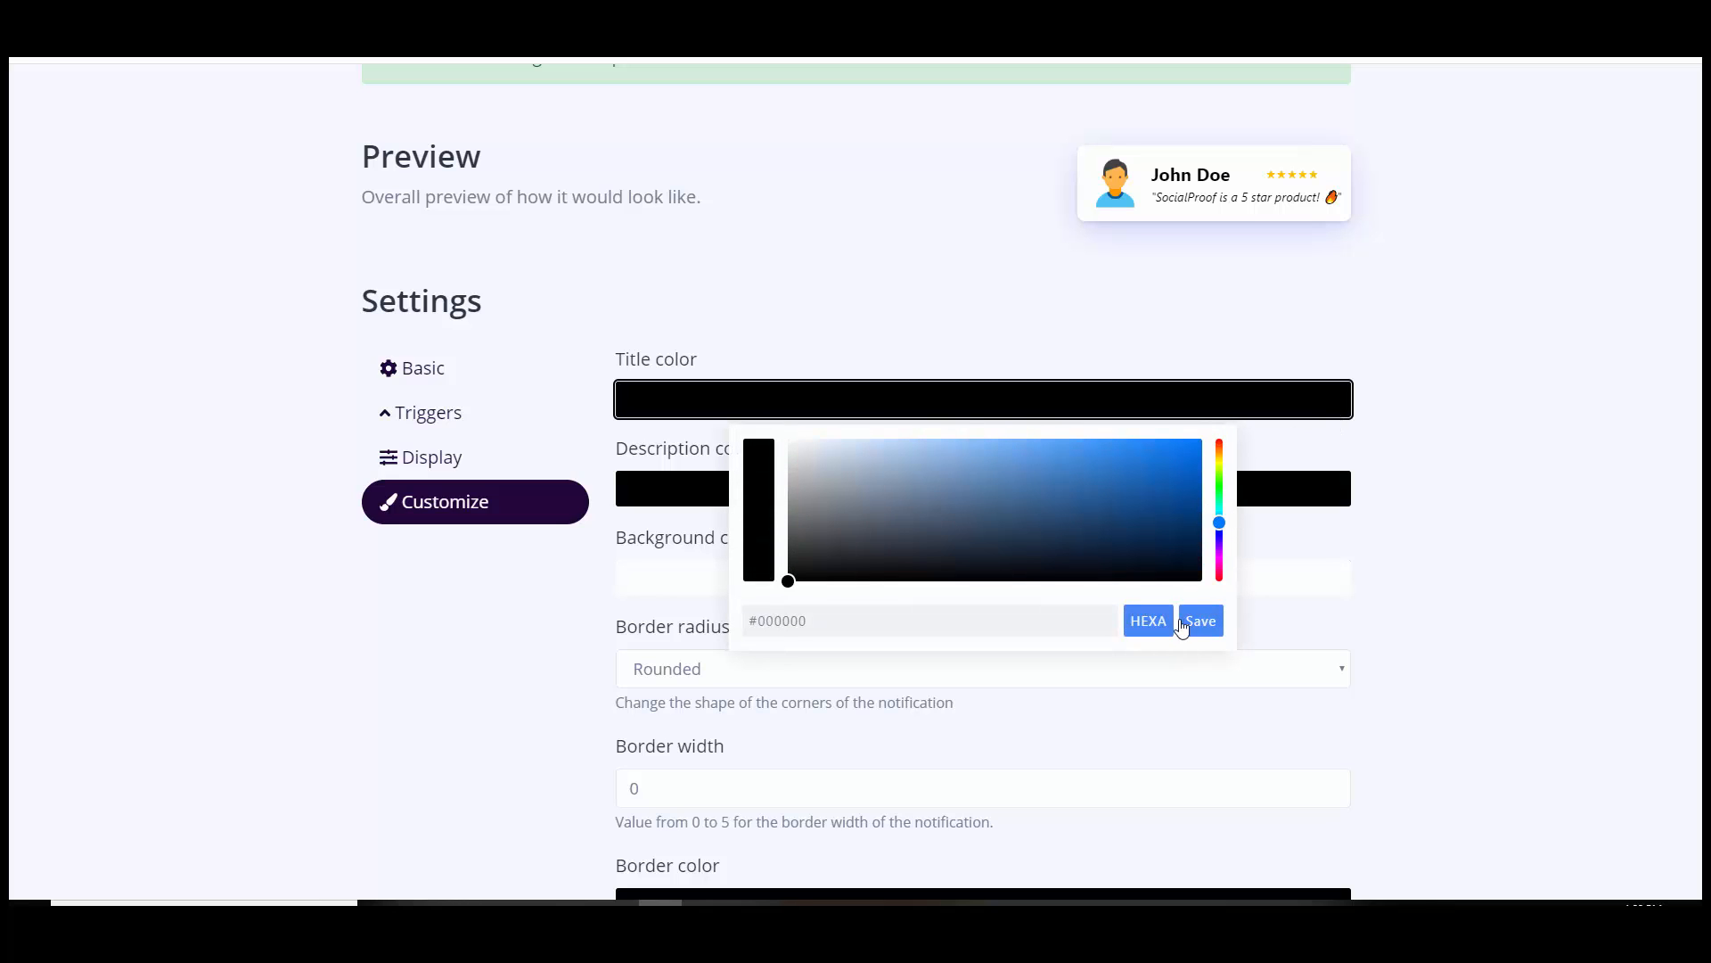
left_click(1151, 518)
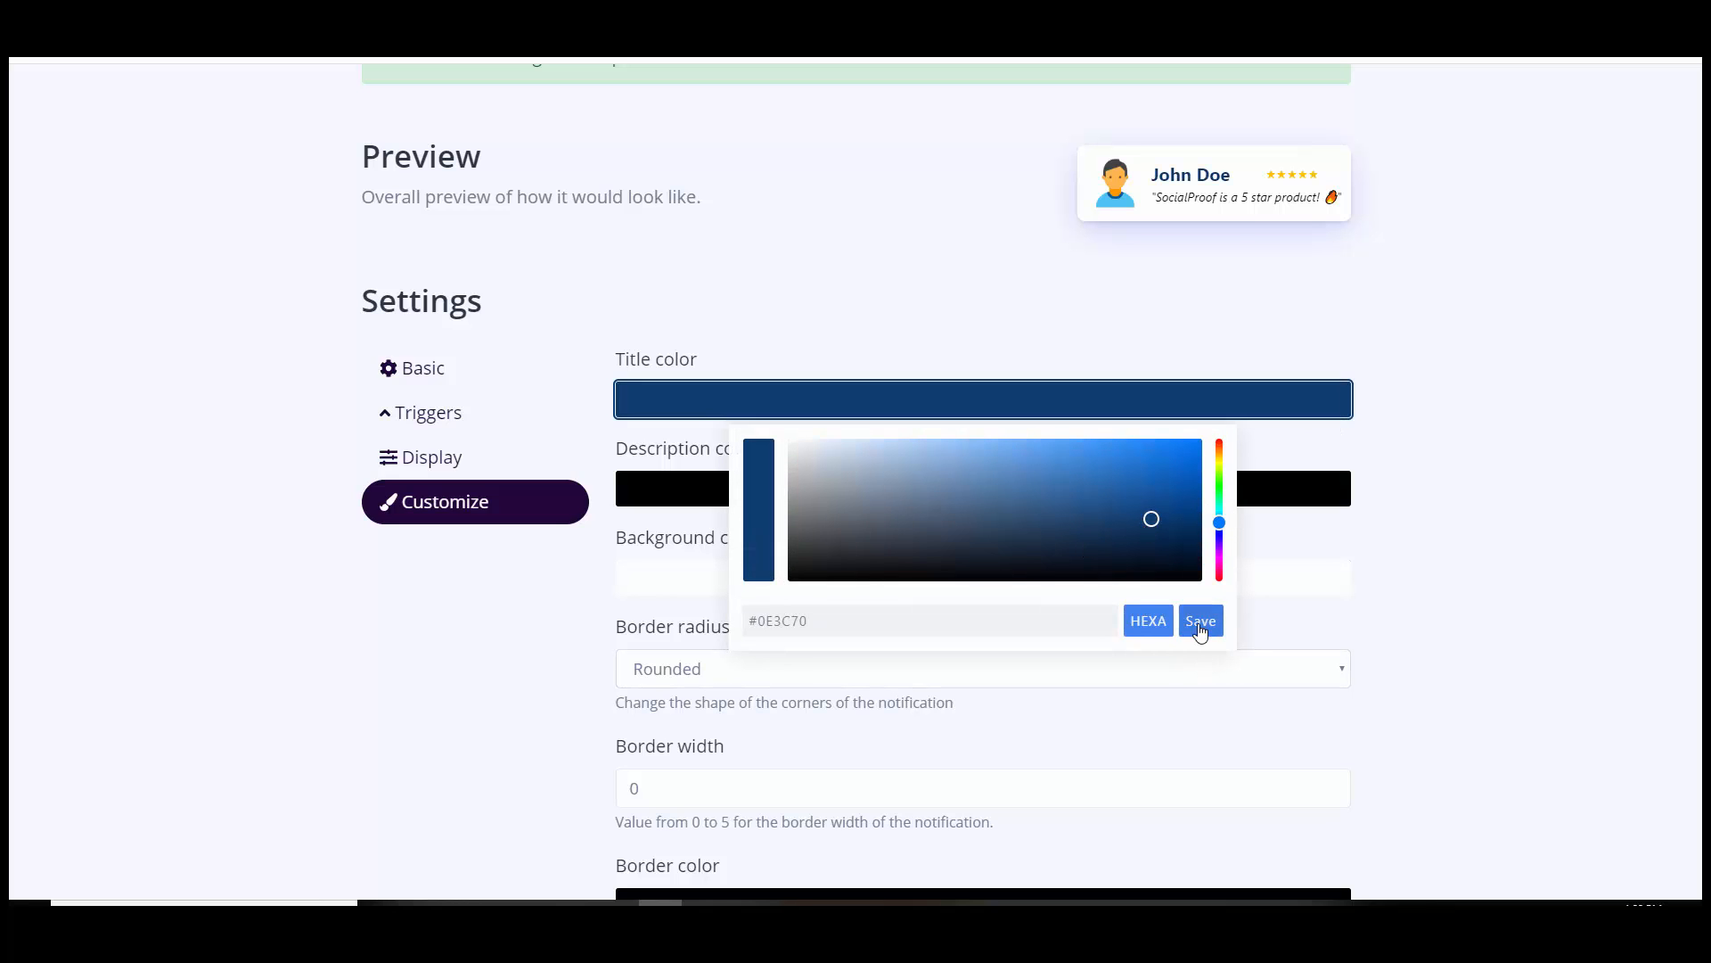
left_click(1201, 620)
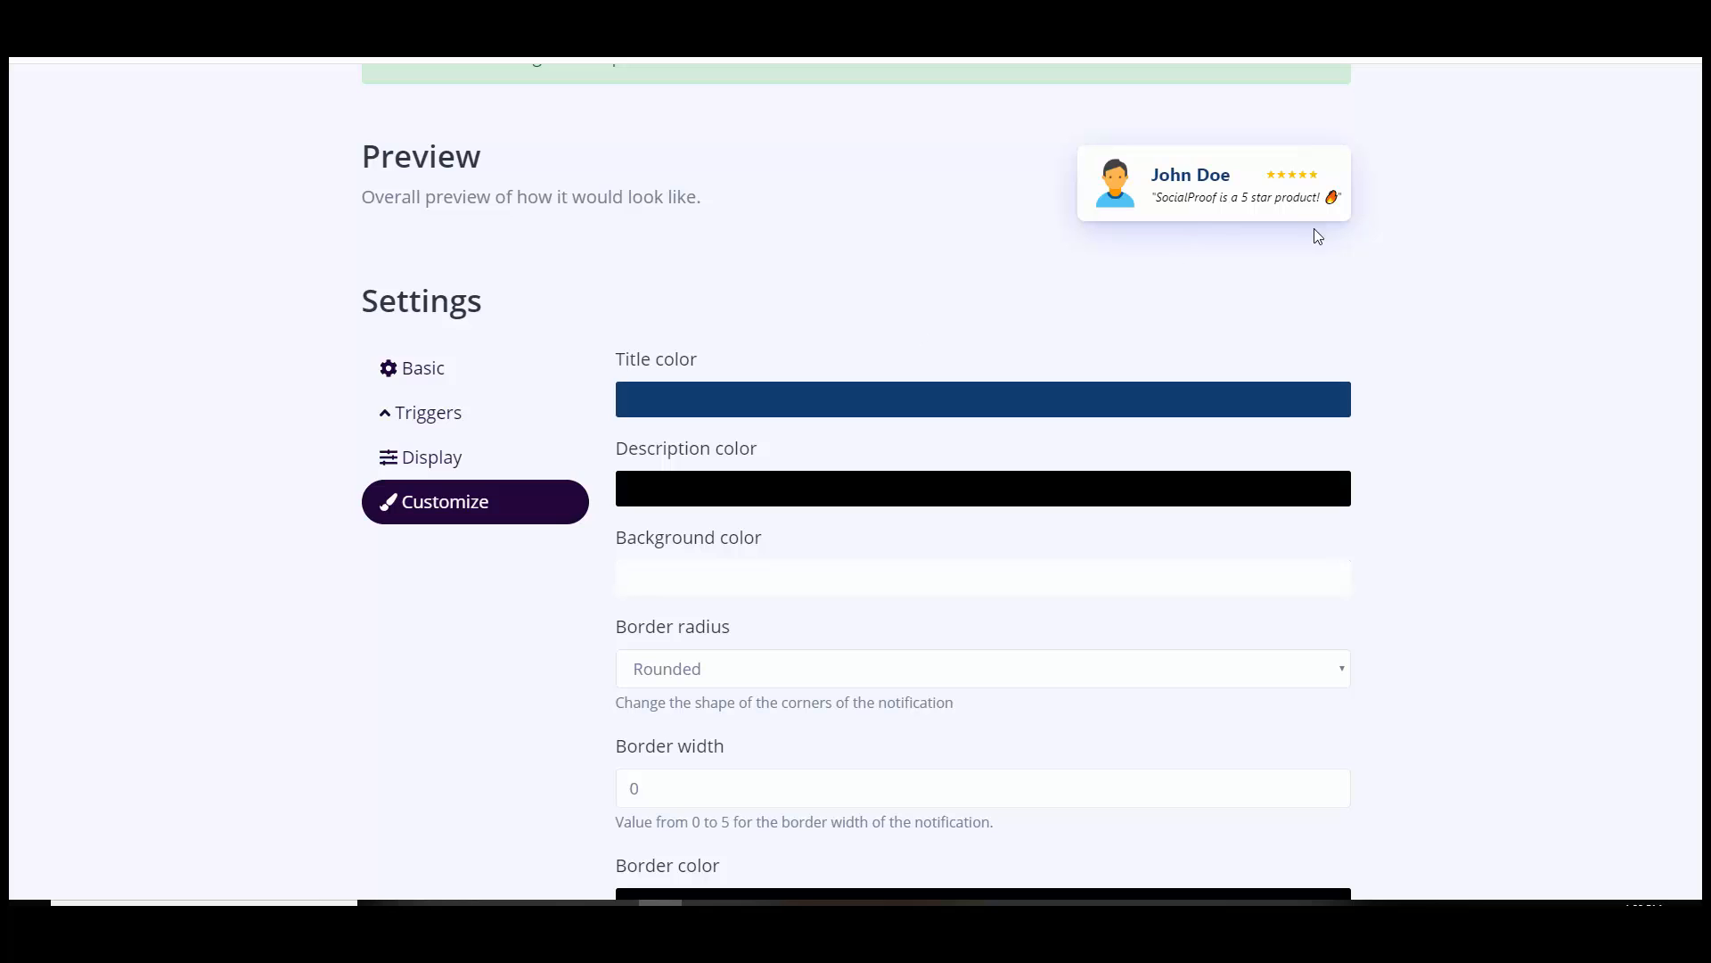
left_click(767, 581)
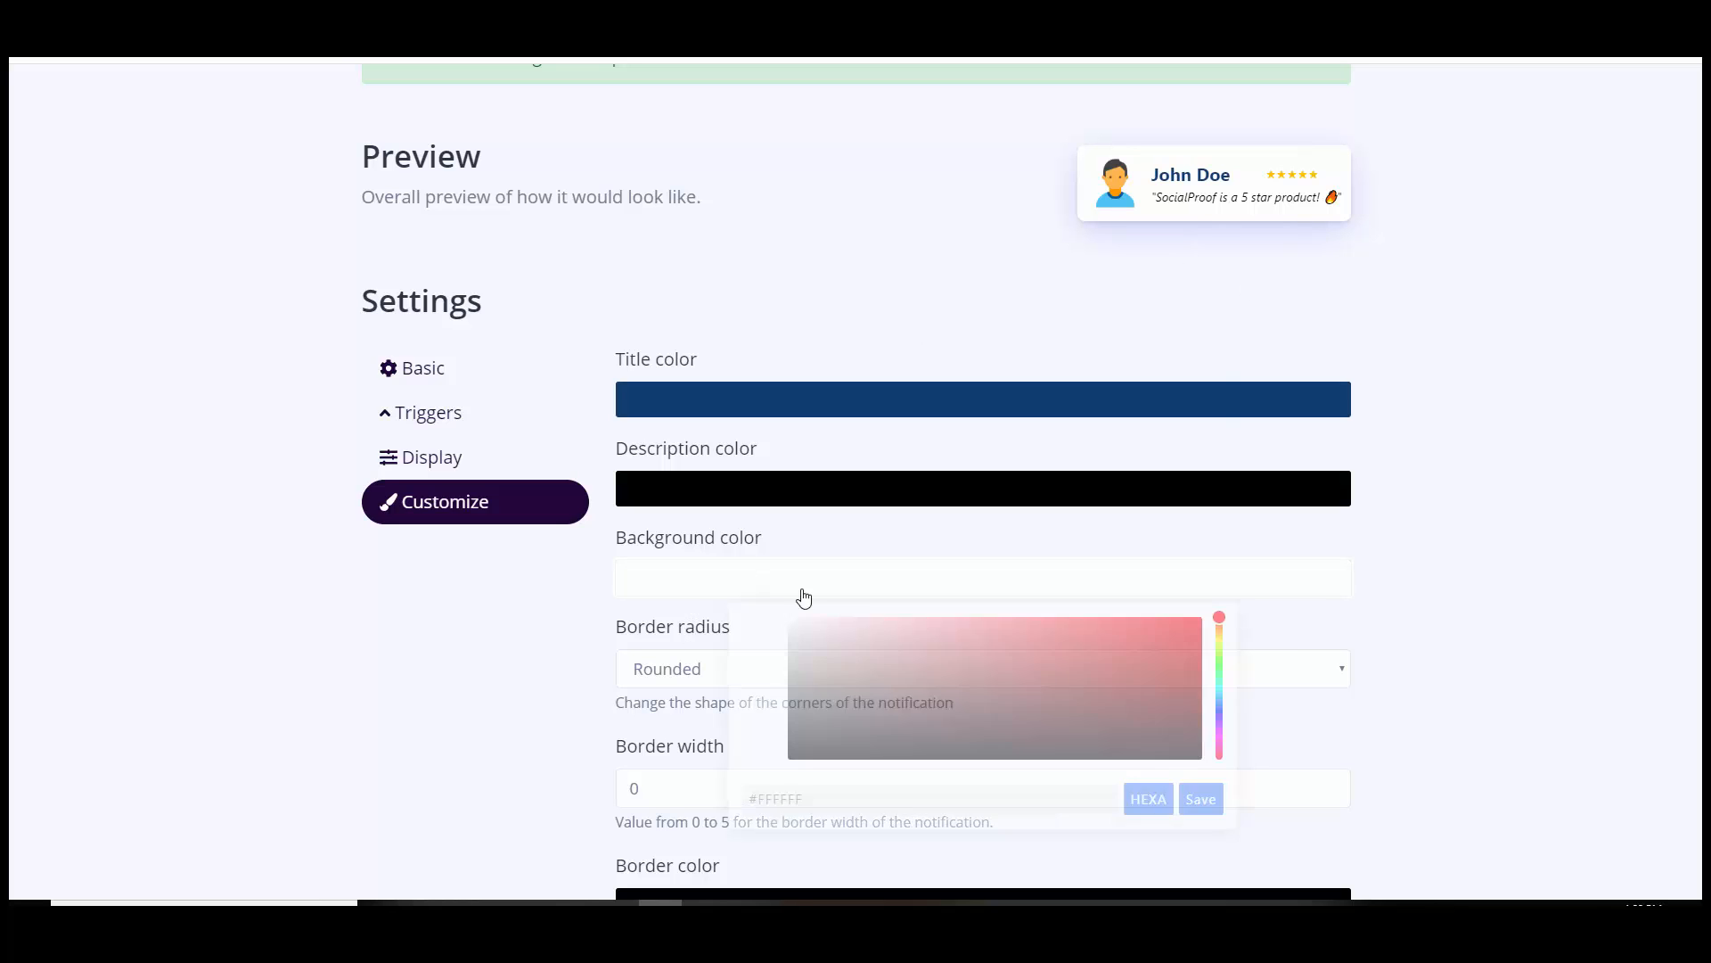
left_click(727, 579)
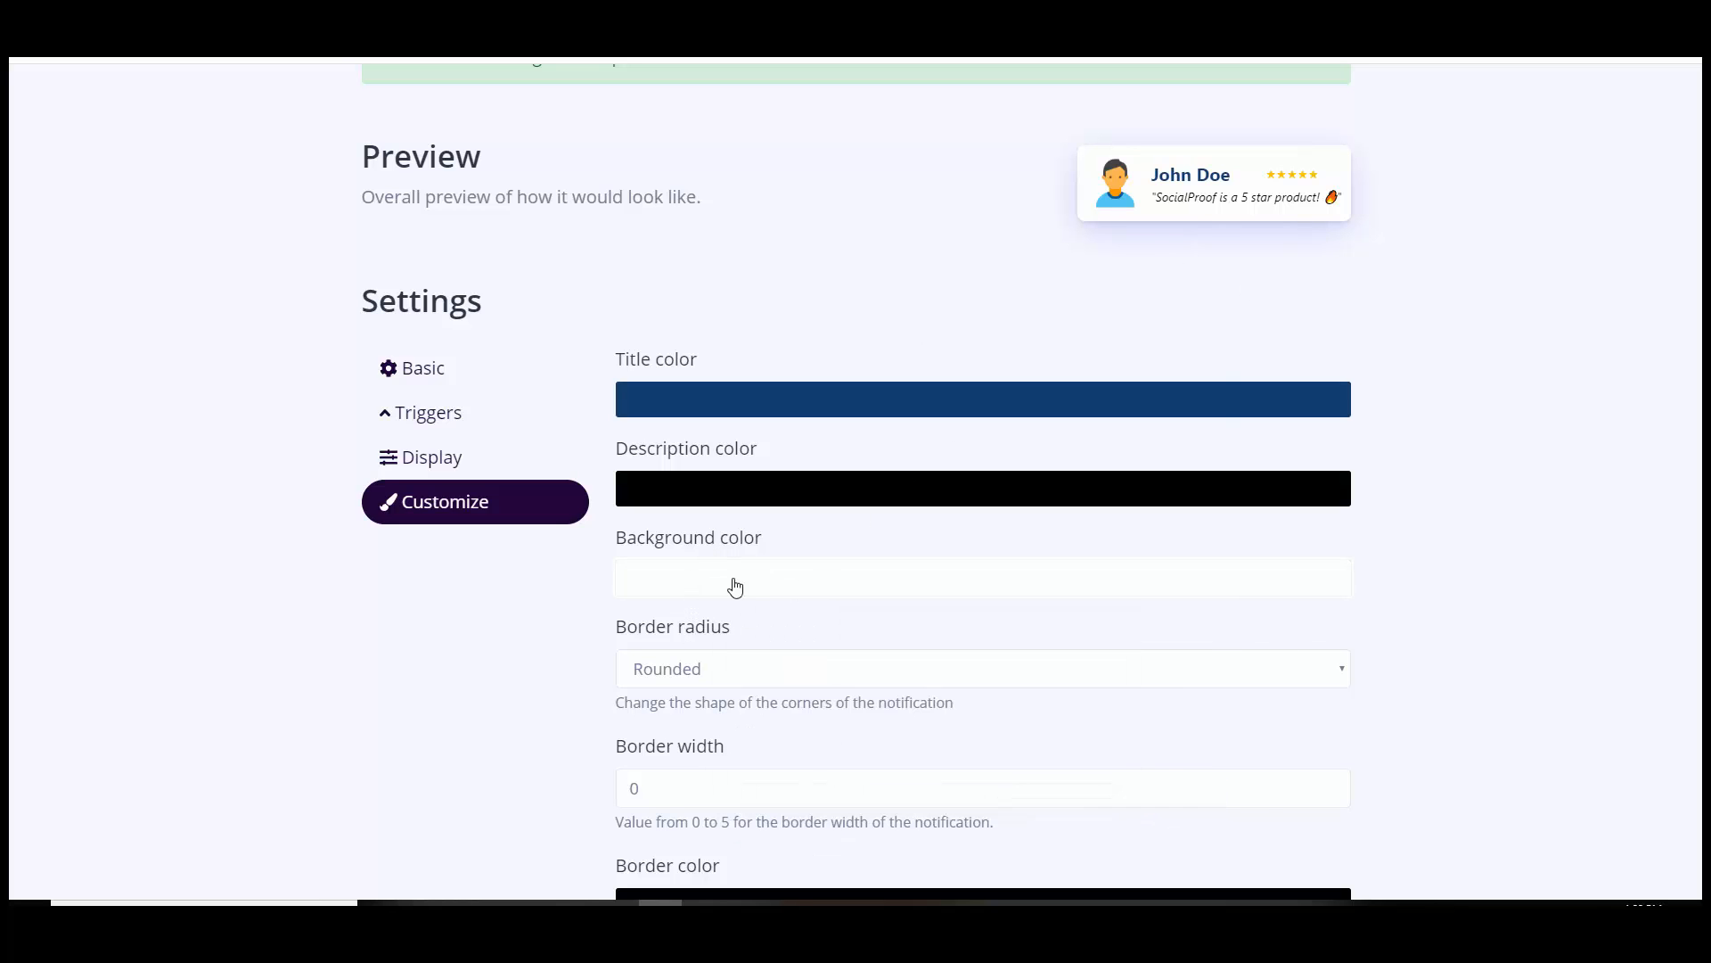
left_click(682, 582)
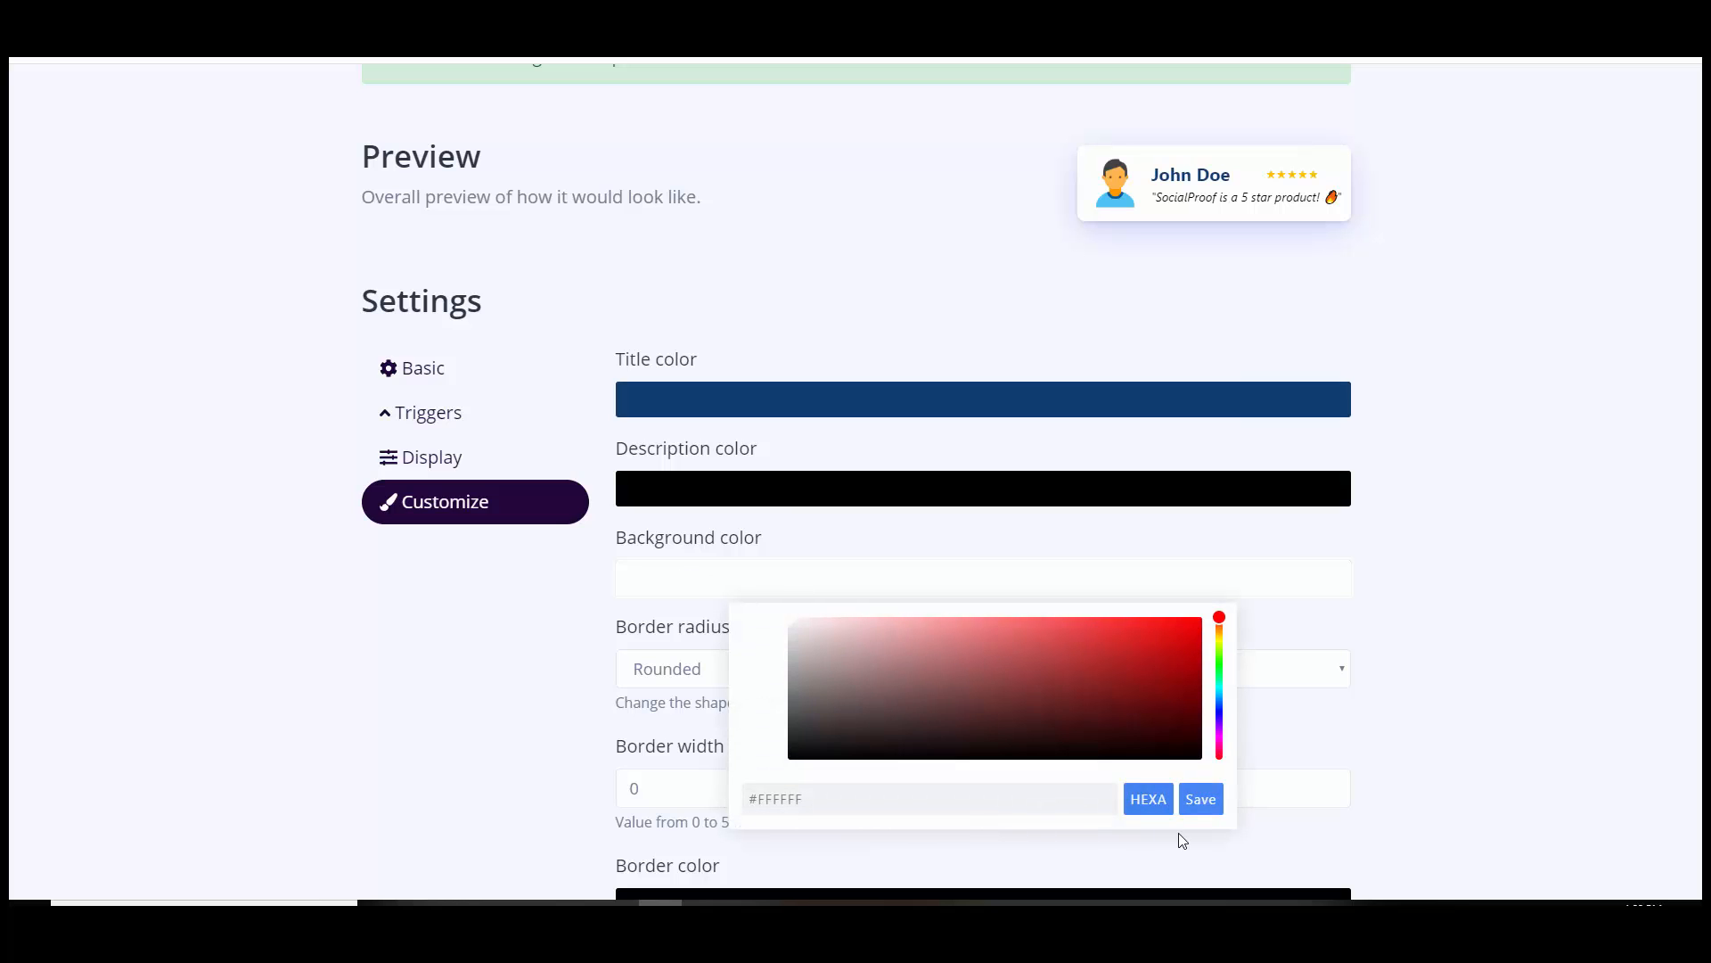
left_click(1298, 562)
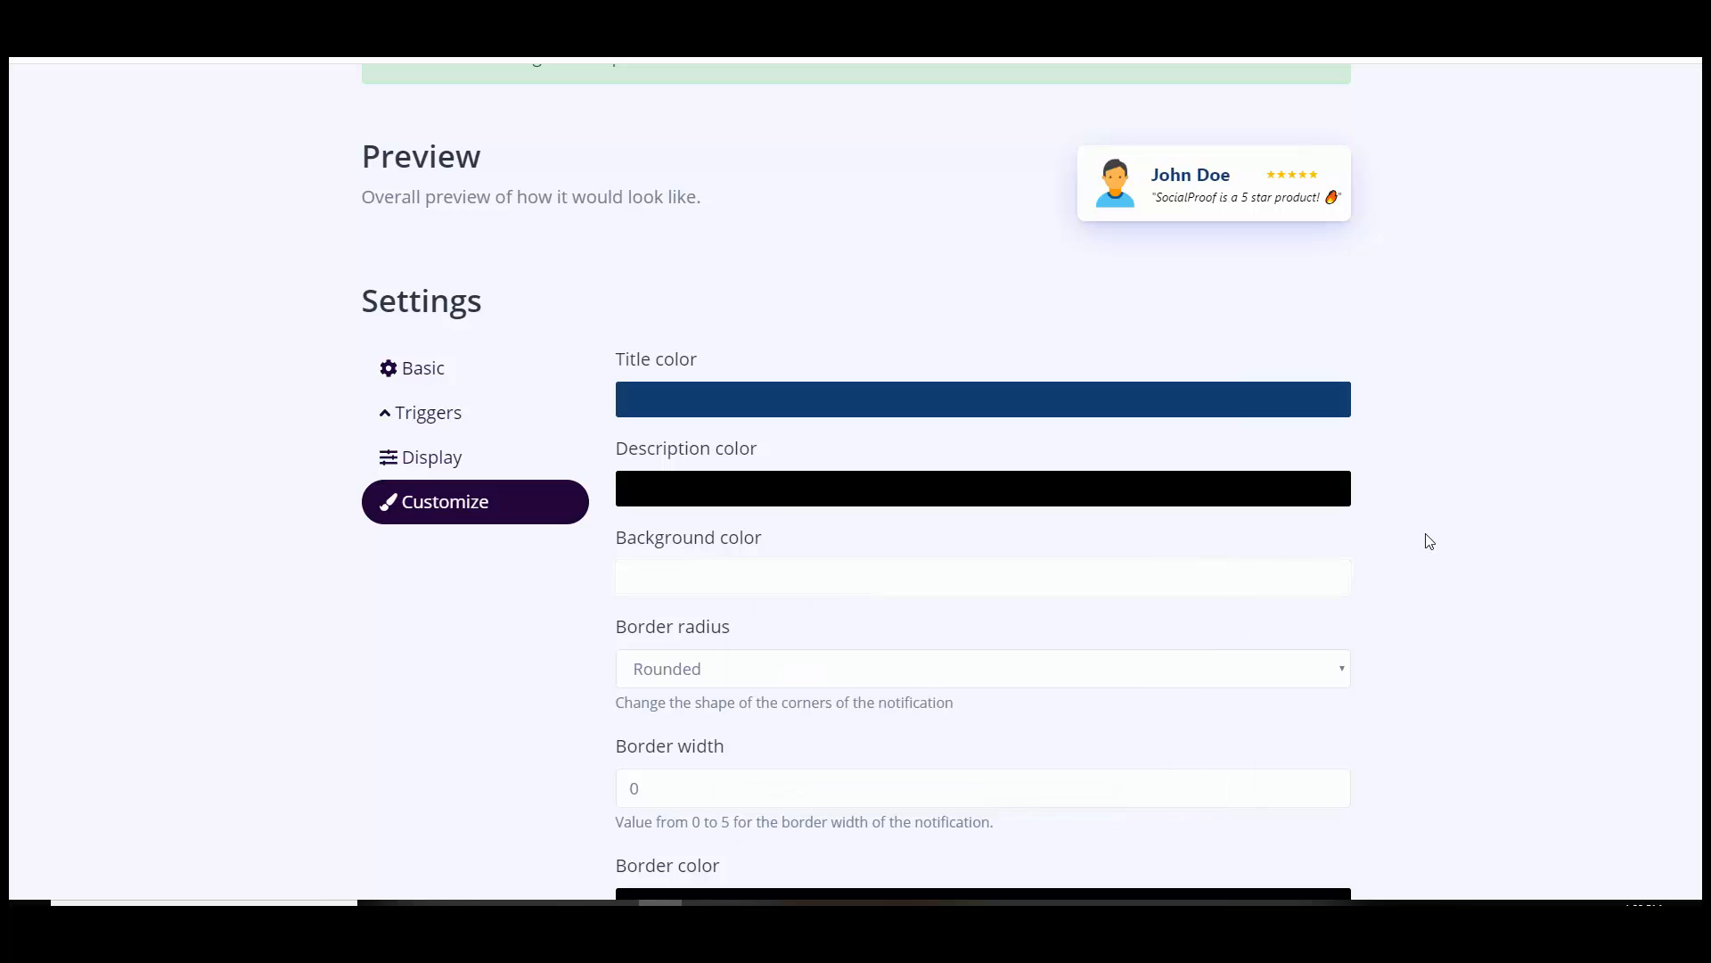
- Try the Straight border radius and set the notification's border radius to Round
scroll(1581, 423, "down", 2)
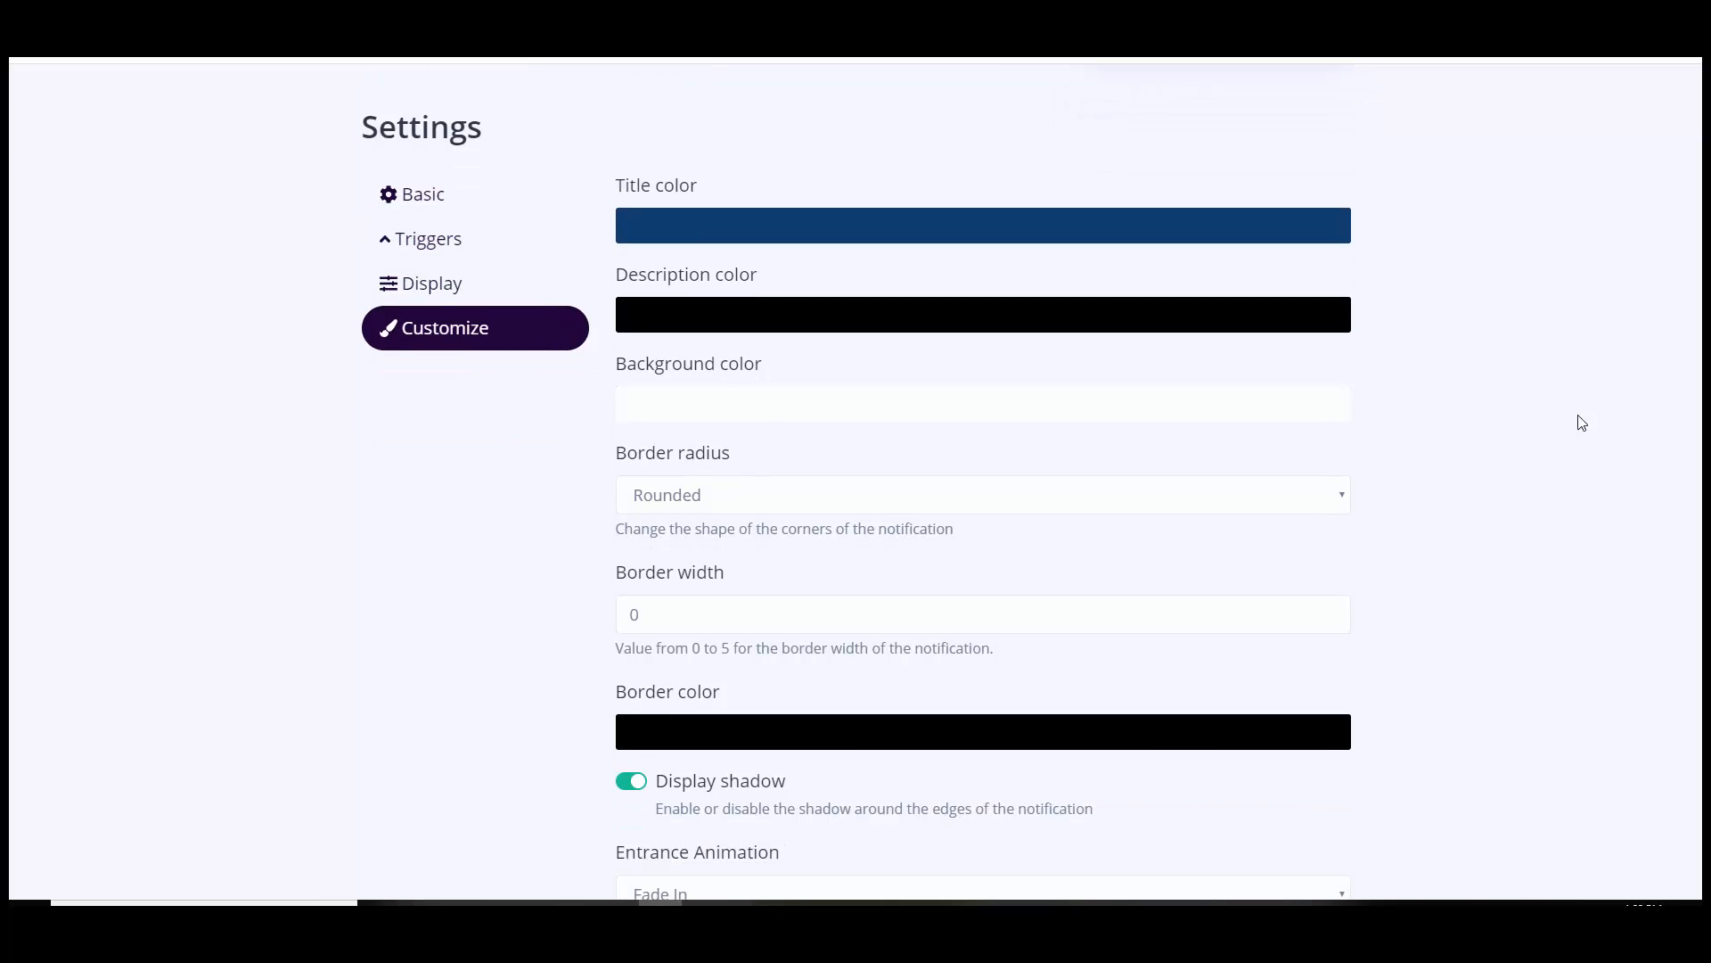
scroll(856, 481, "up", 2)
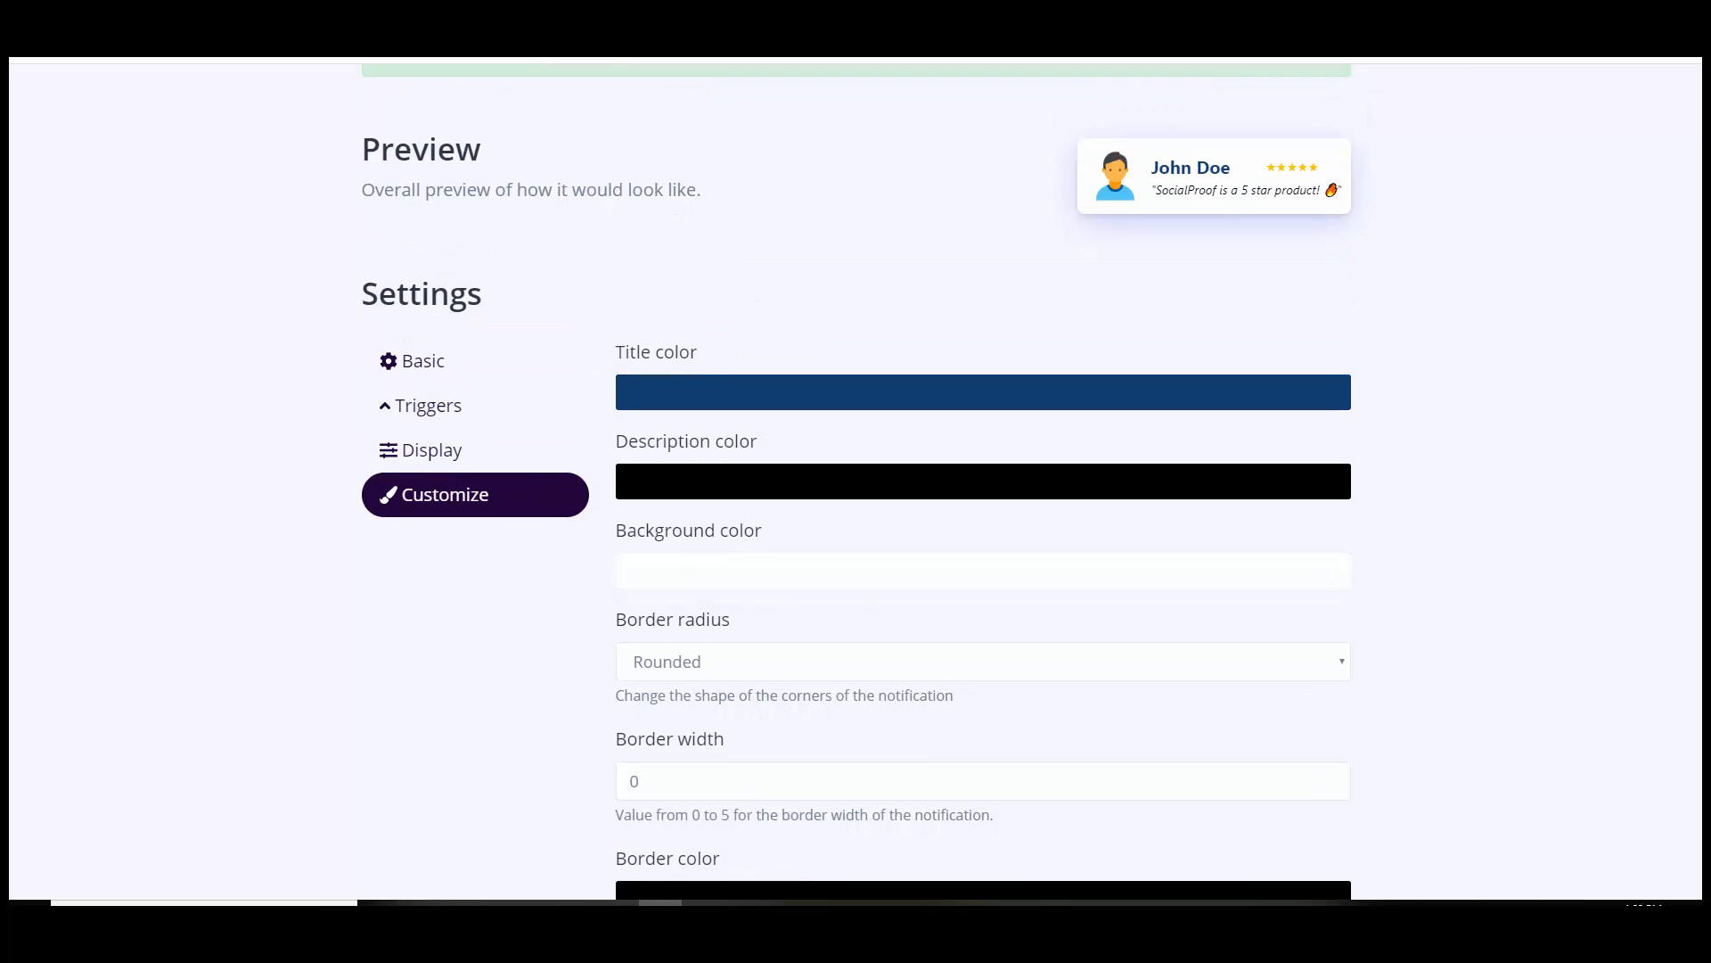
left_click(705, 664)
left_click(697, 697)
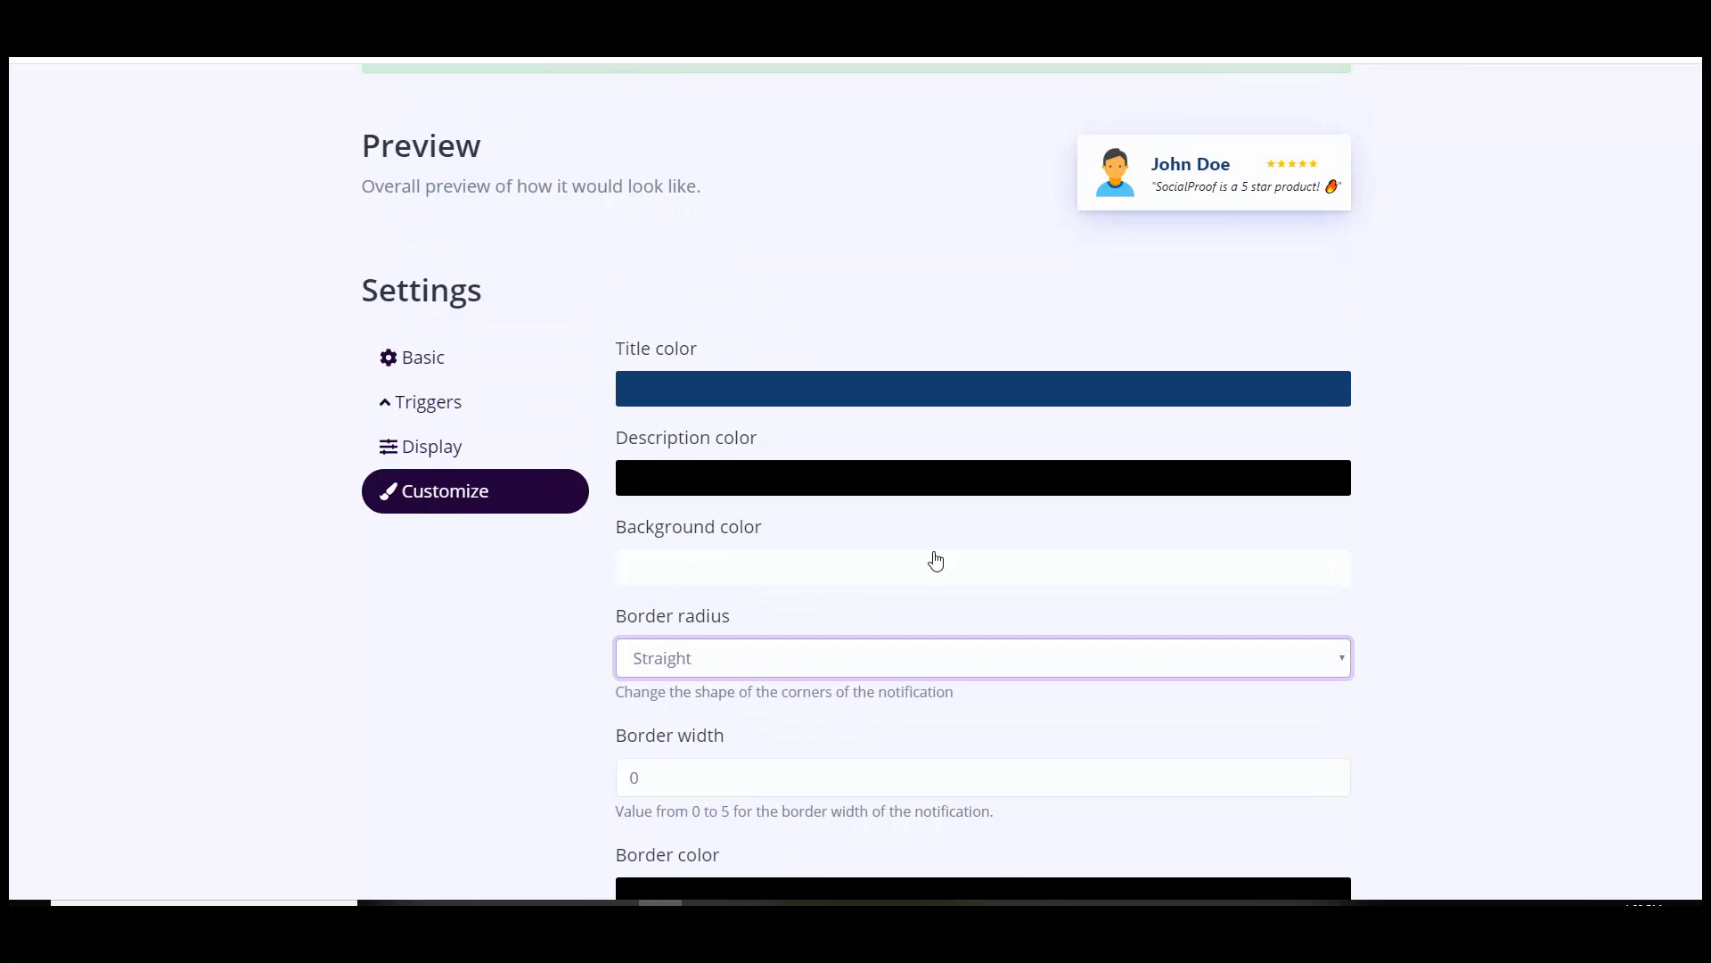
left_click(702, 659)
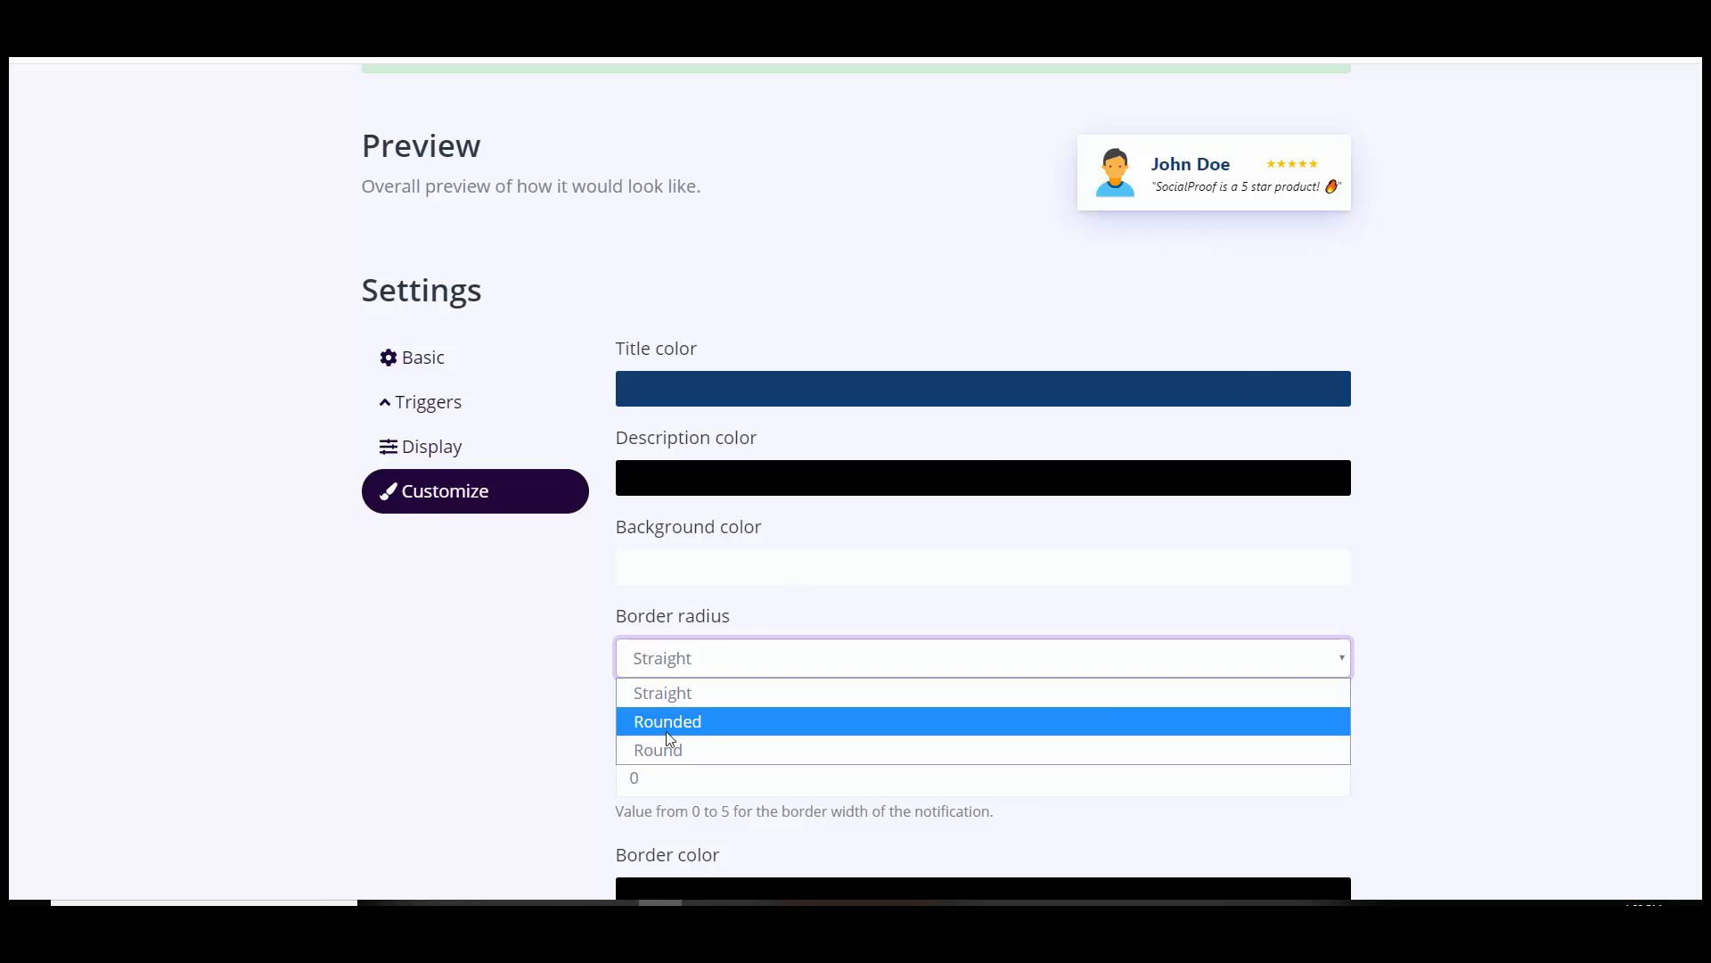
left_click(676, 740)
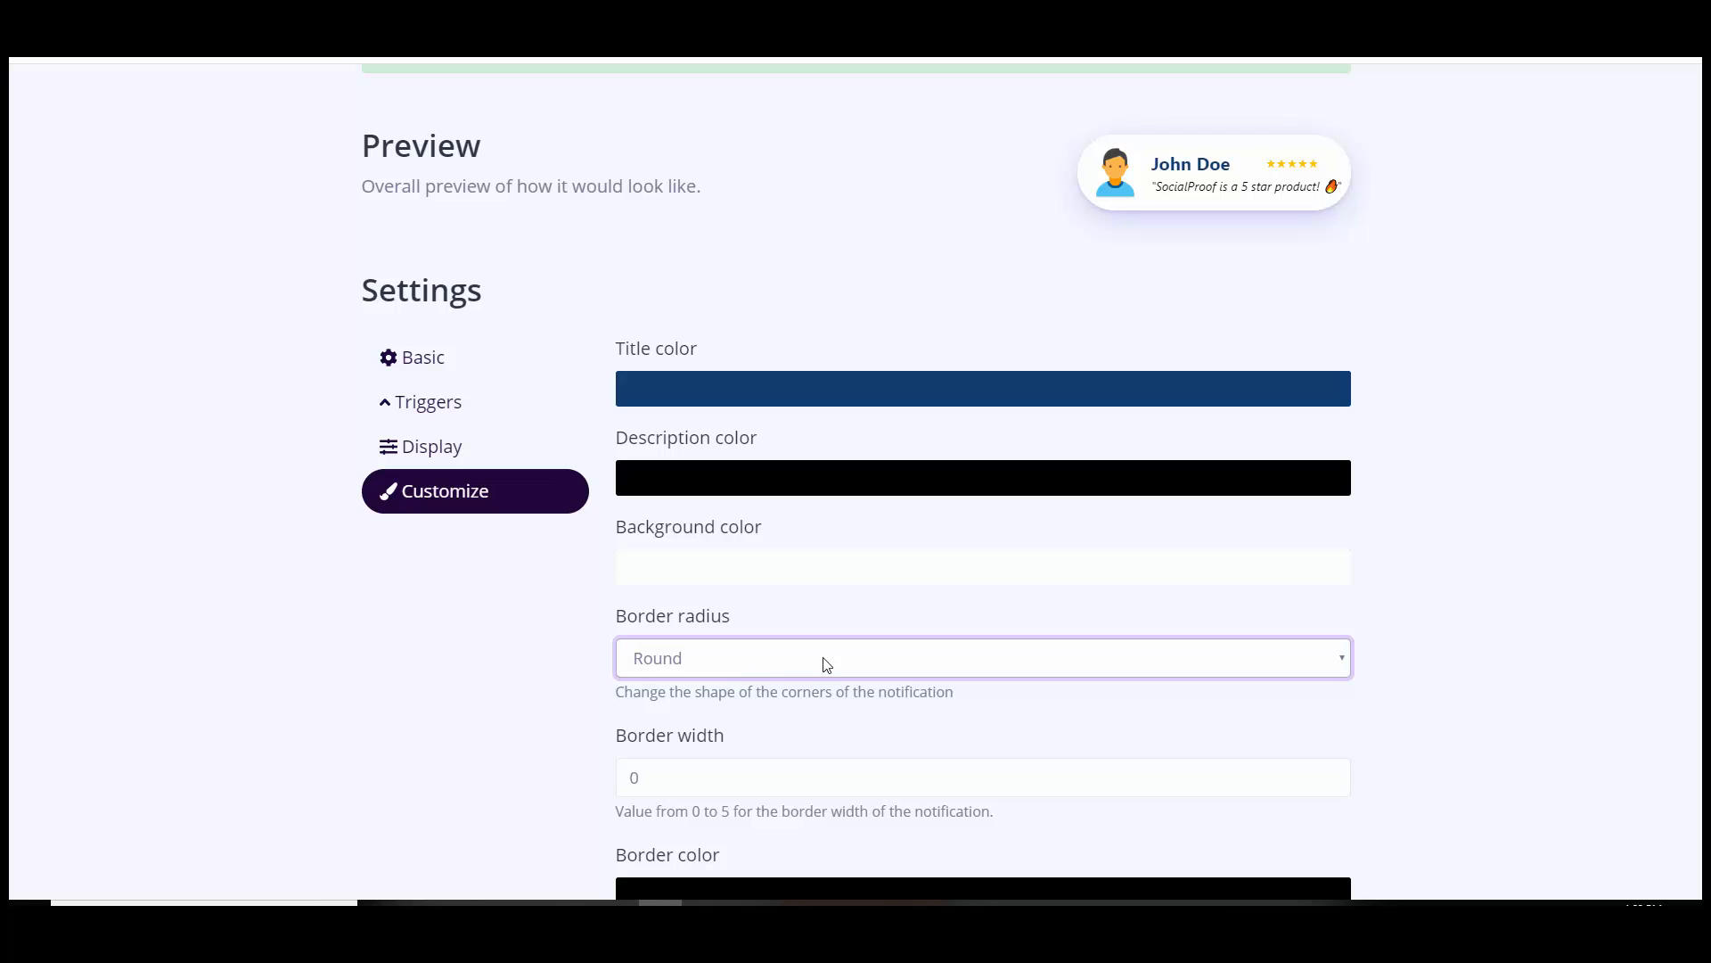
scroll(1073, 745, "down", 1)
scroll(1073, 745, "up", 1)
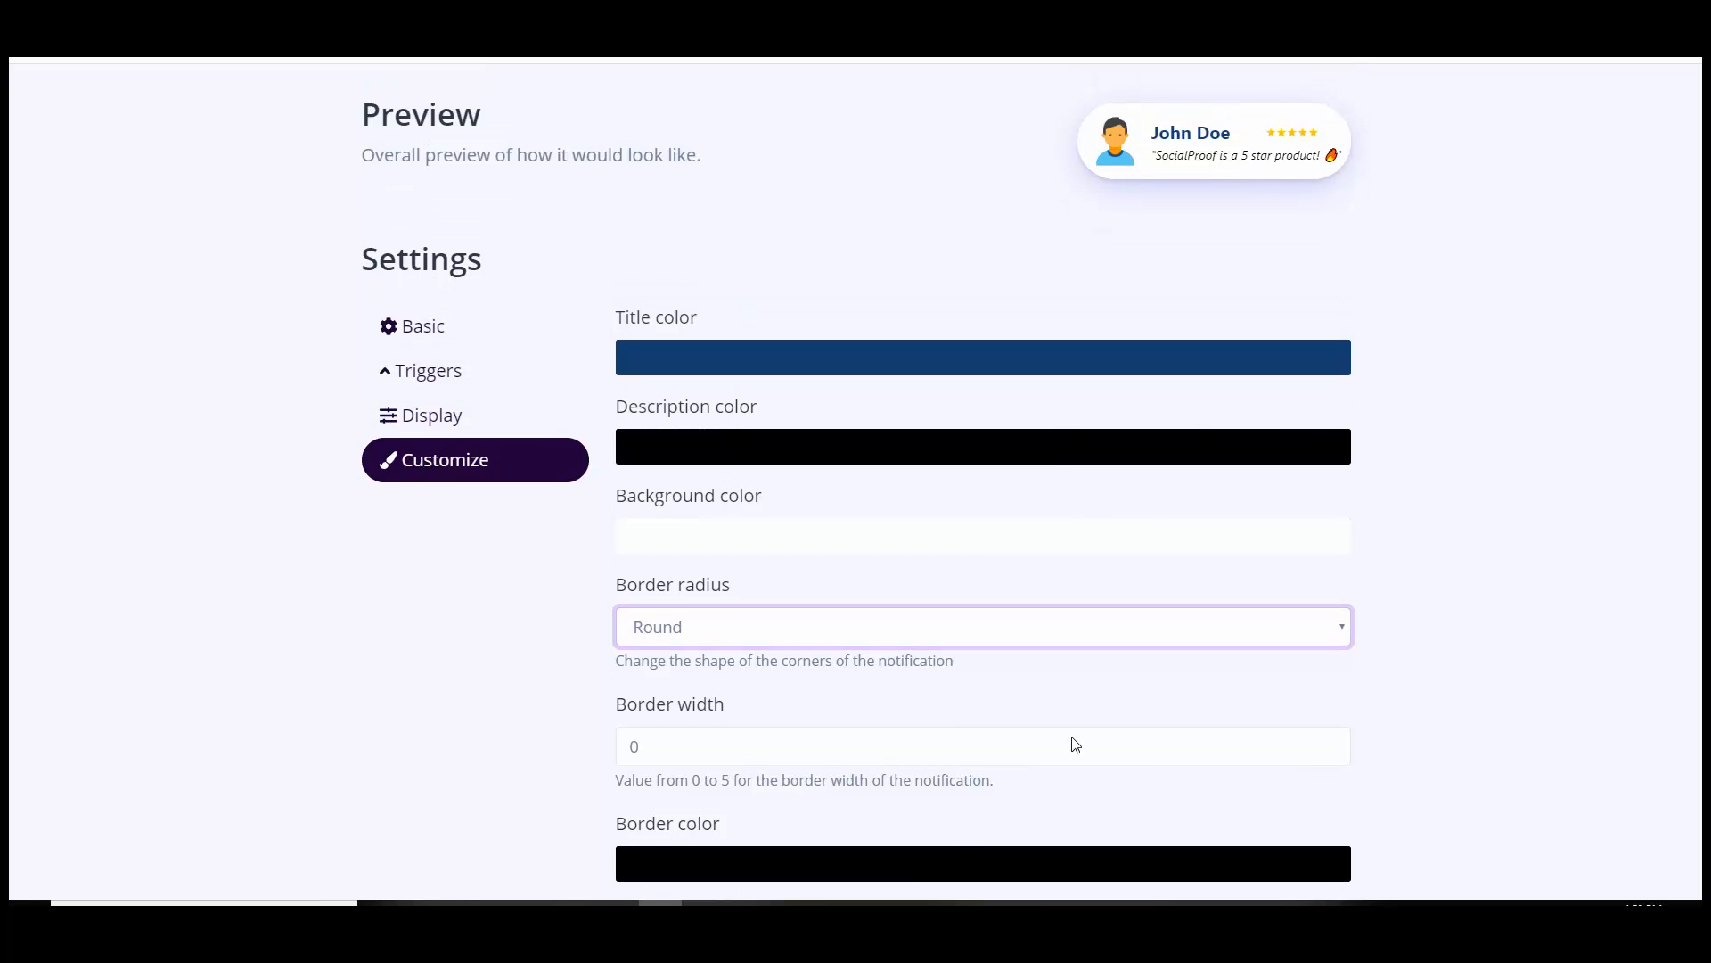
- Turn off the shadow around the notification's edges and check the preview
scroll(458, 737, "down", 4)
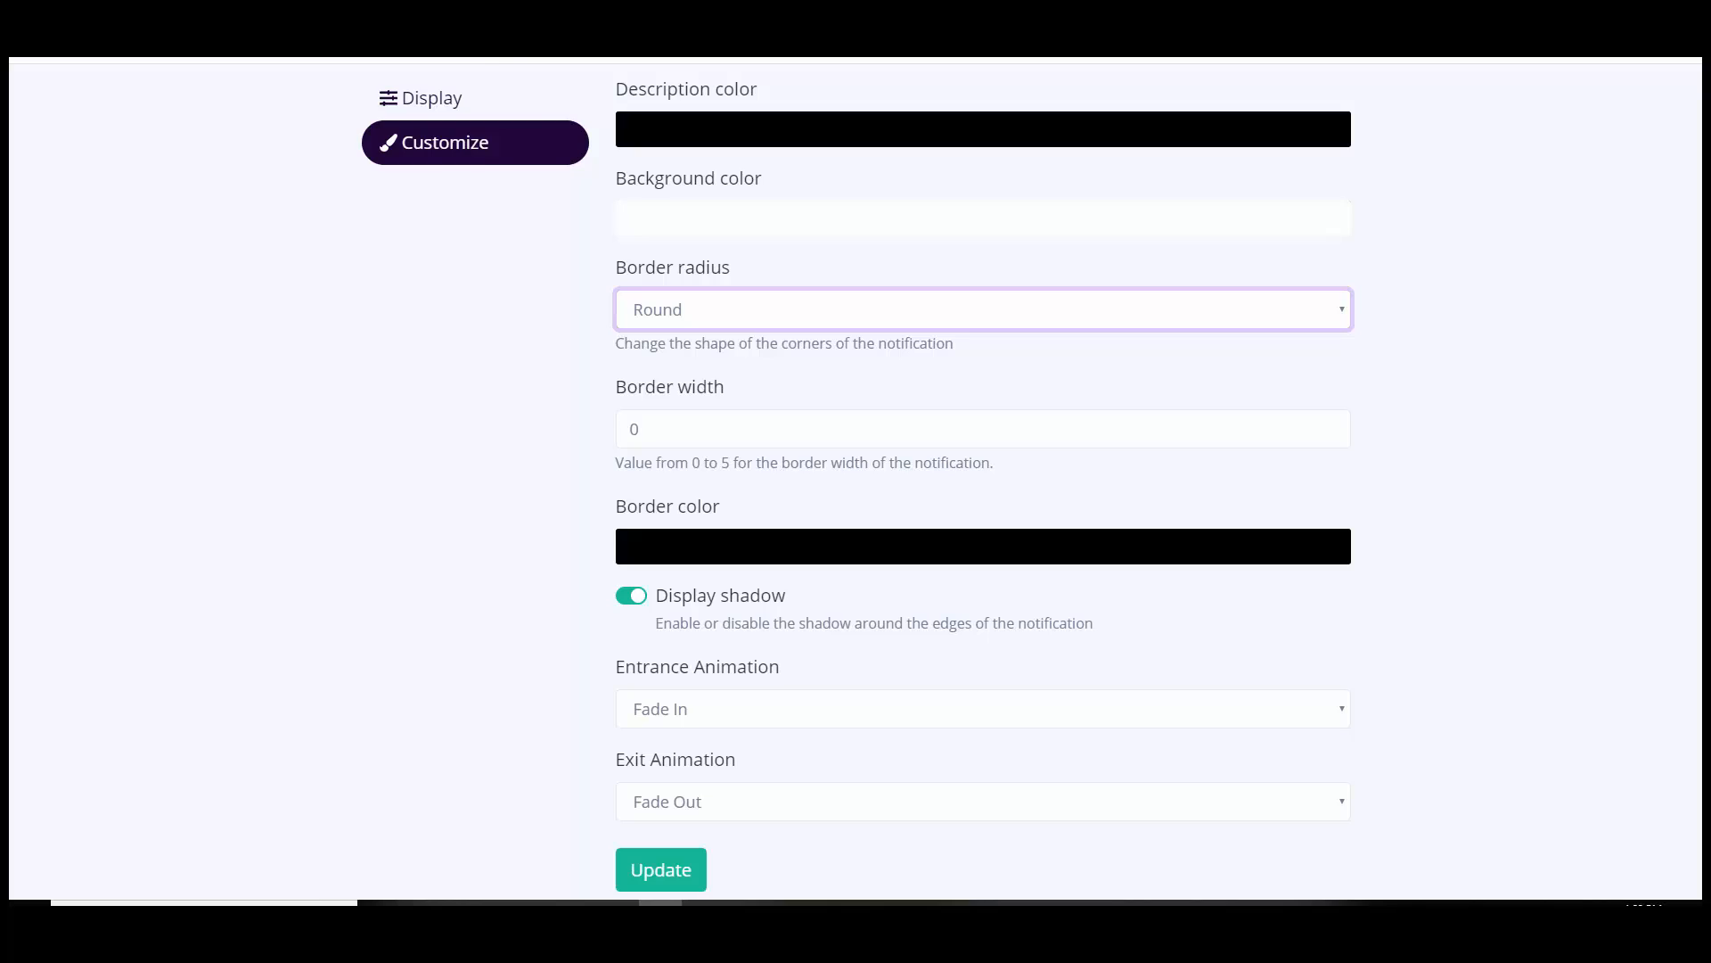
scroll(1150, 268, "up", 3)
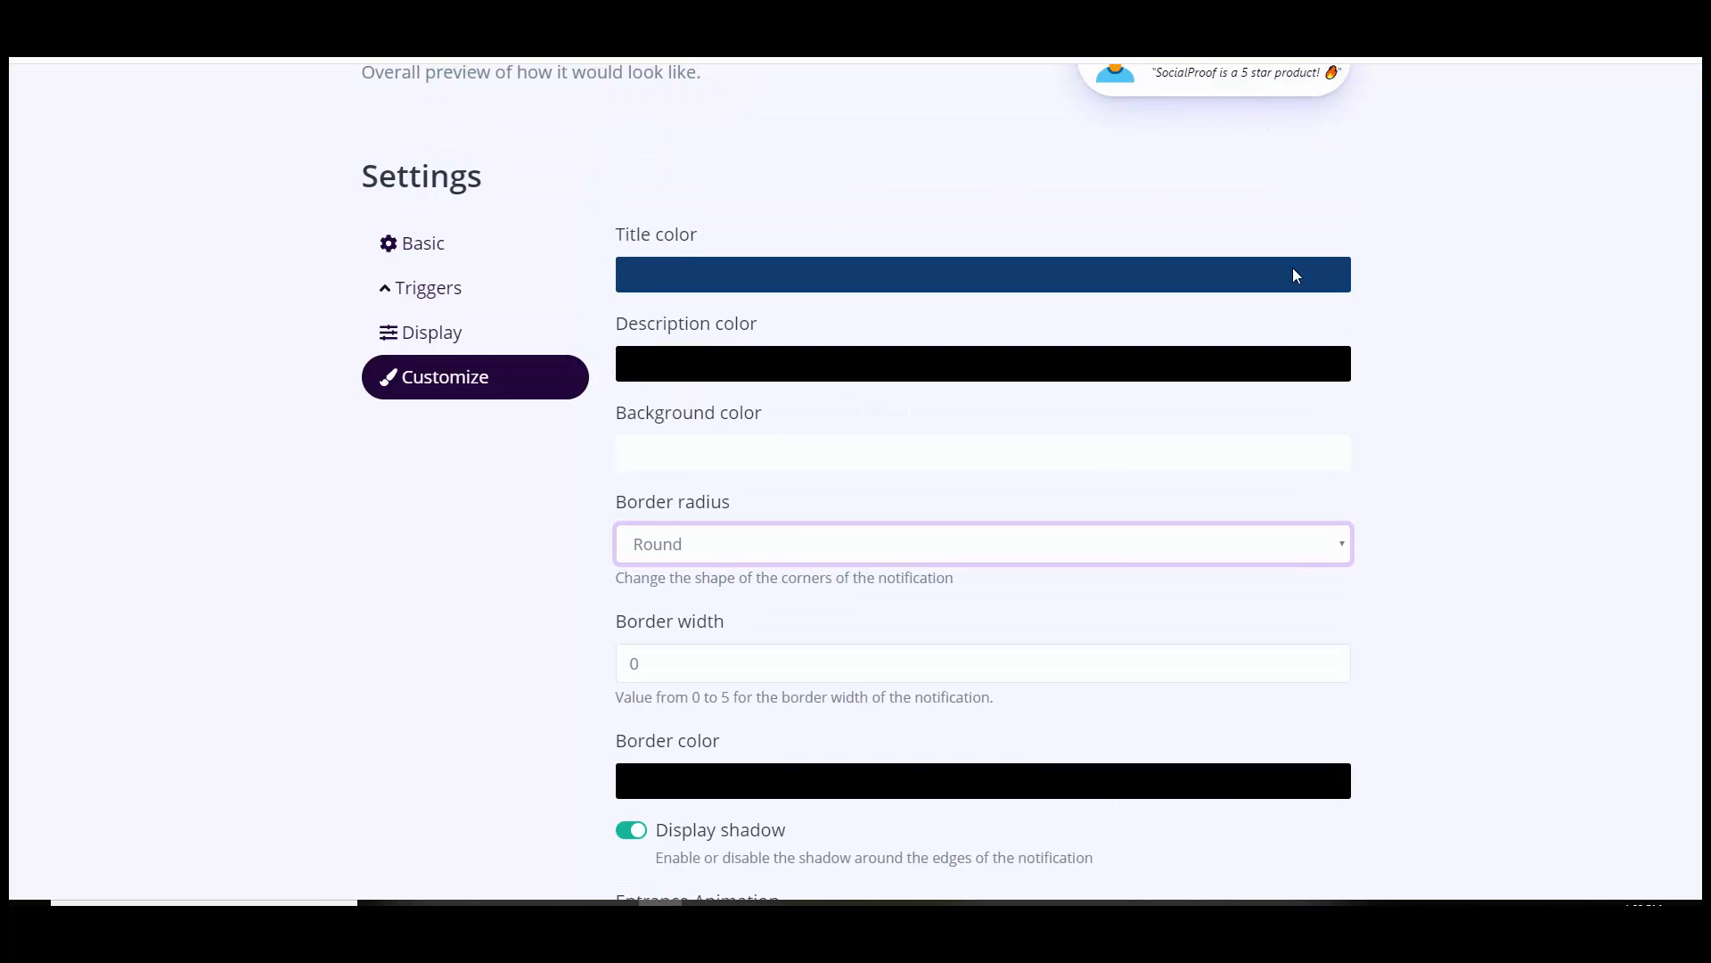
left_click(633, 833)
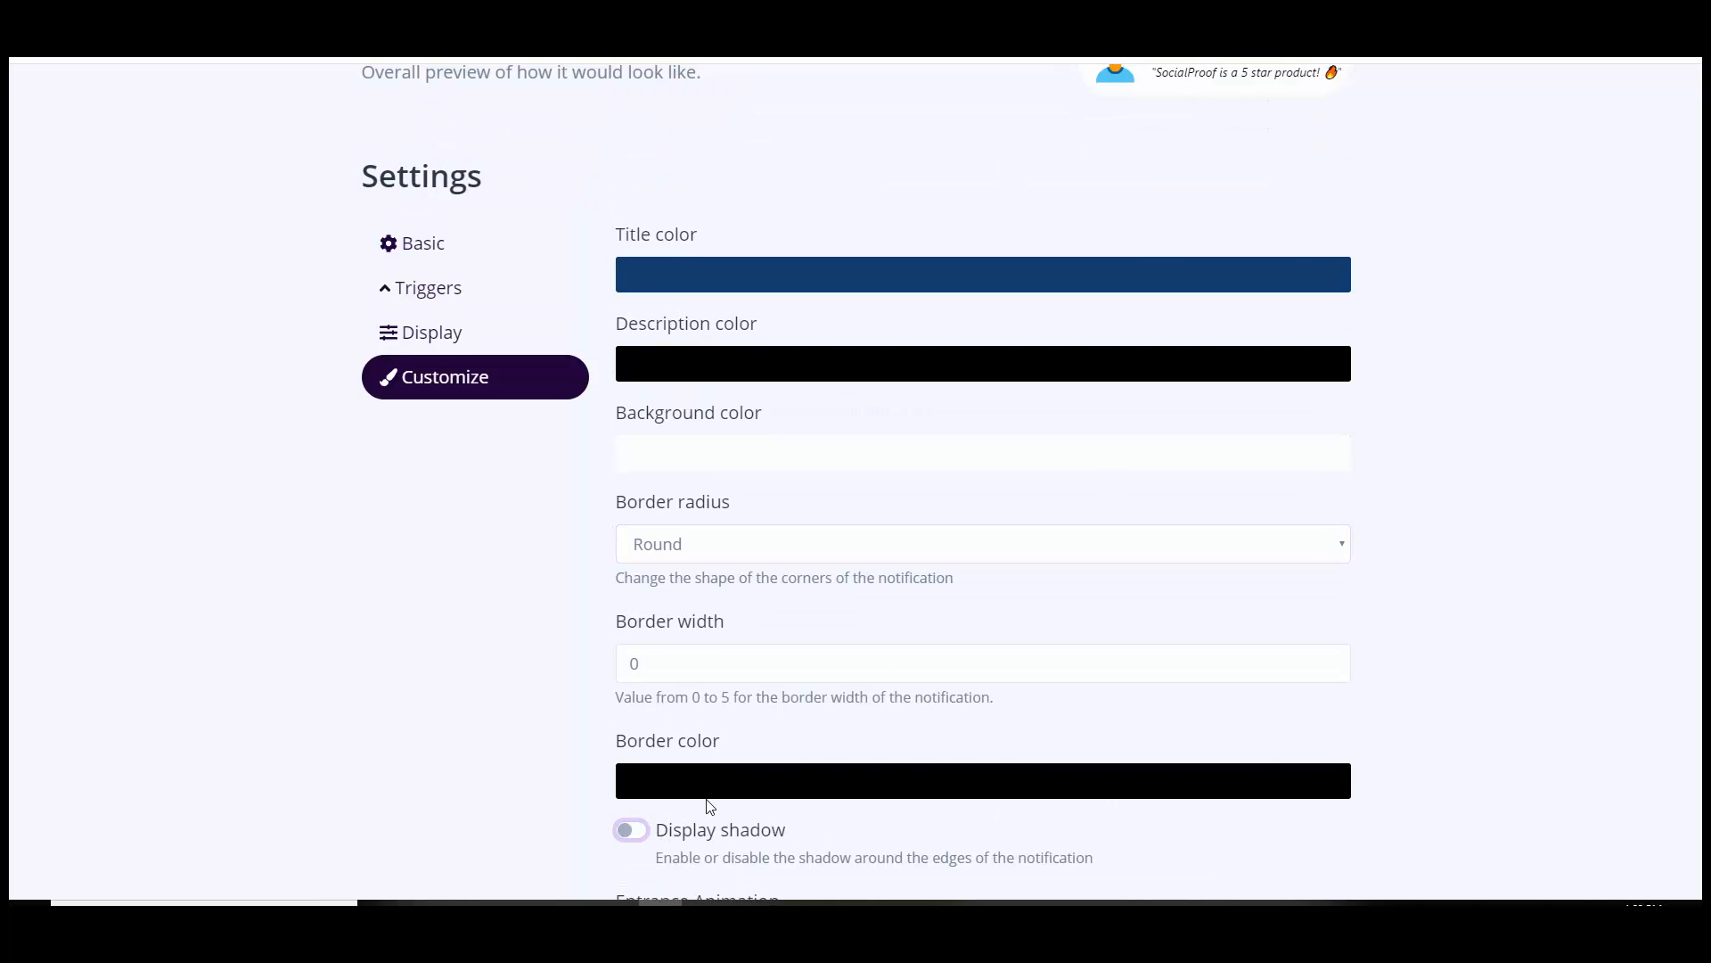
scroll(1613, 347, "up", 3)
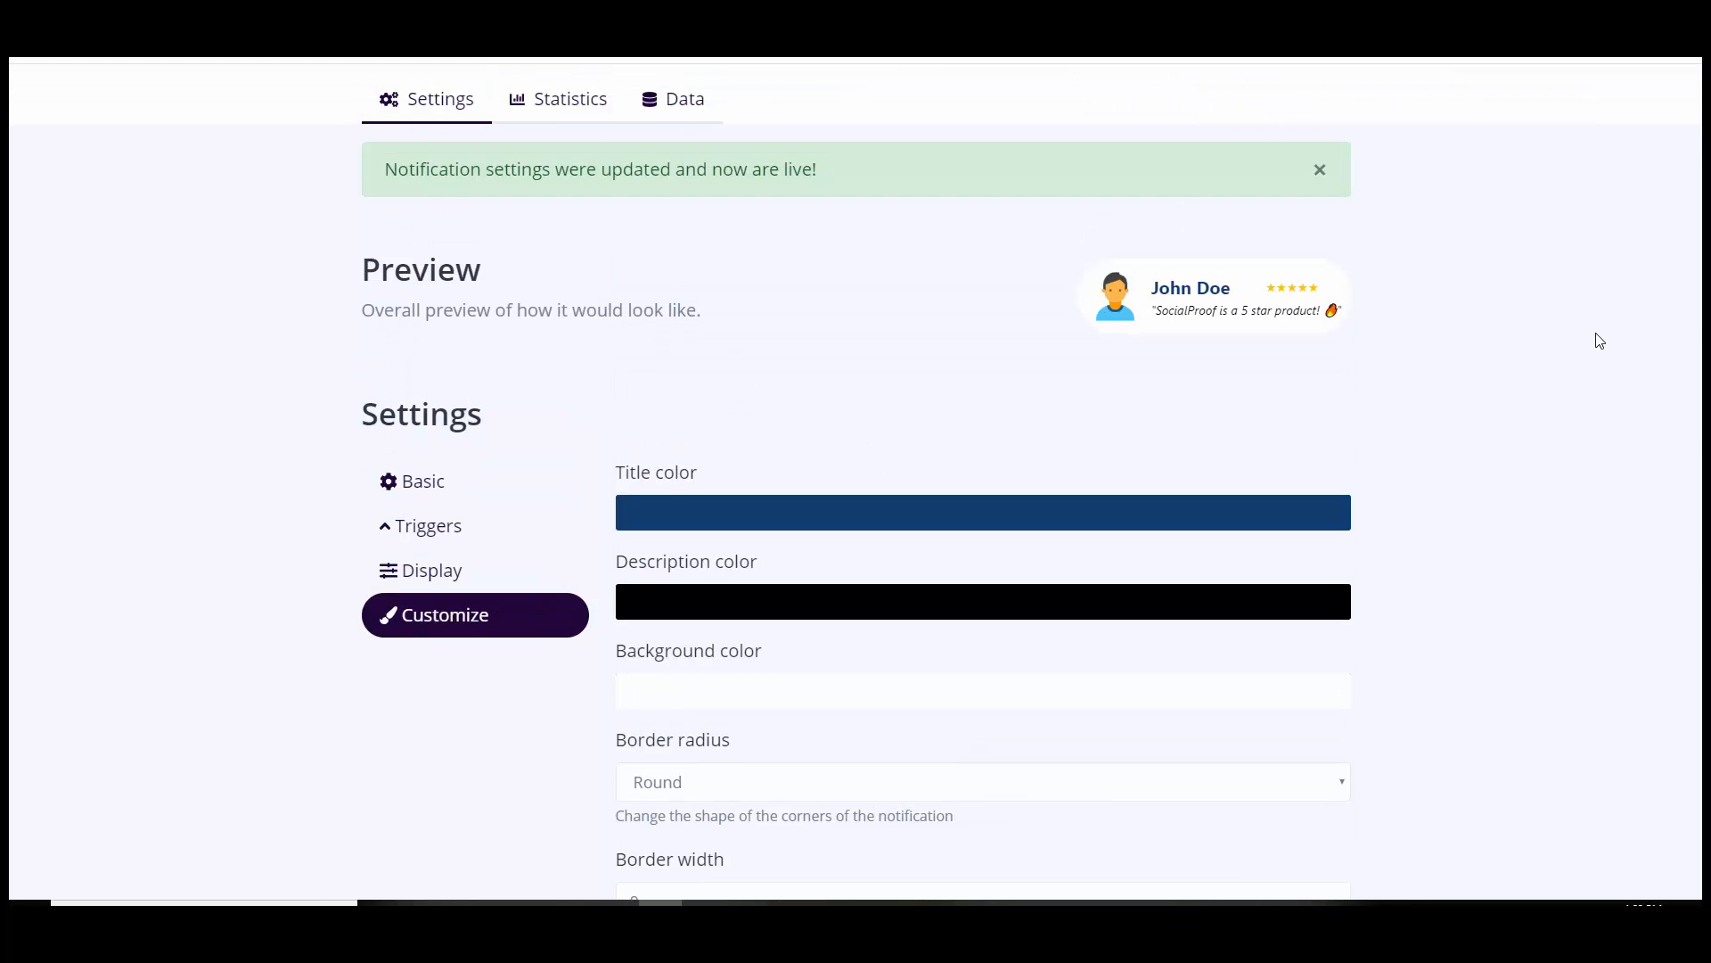
scroll(1601, 684, "down", 2)
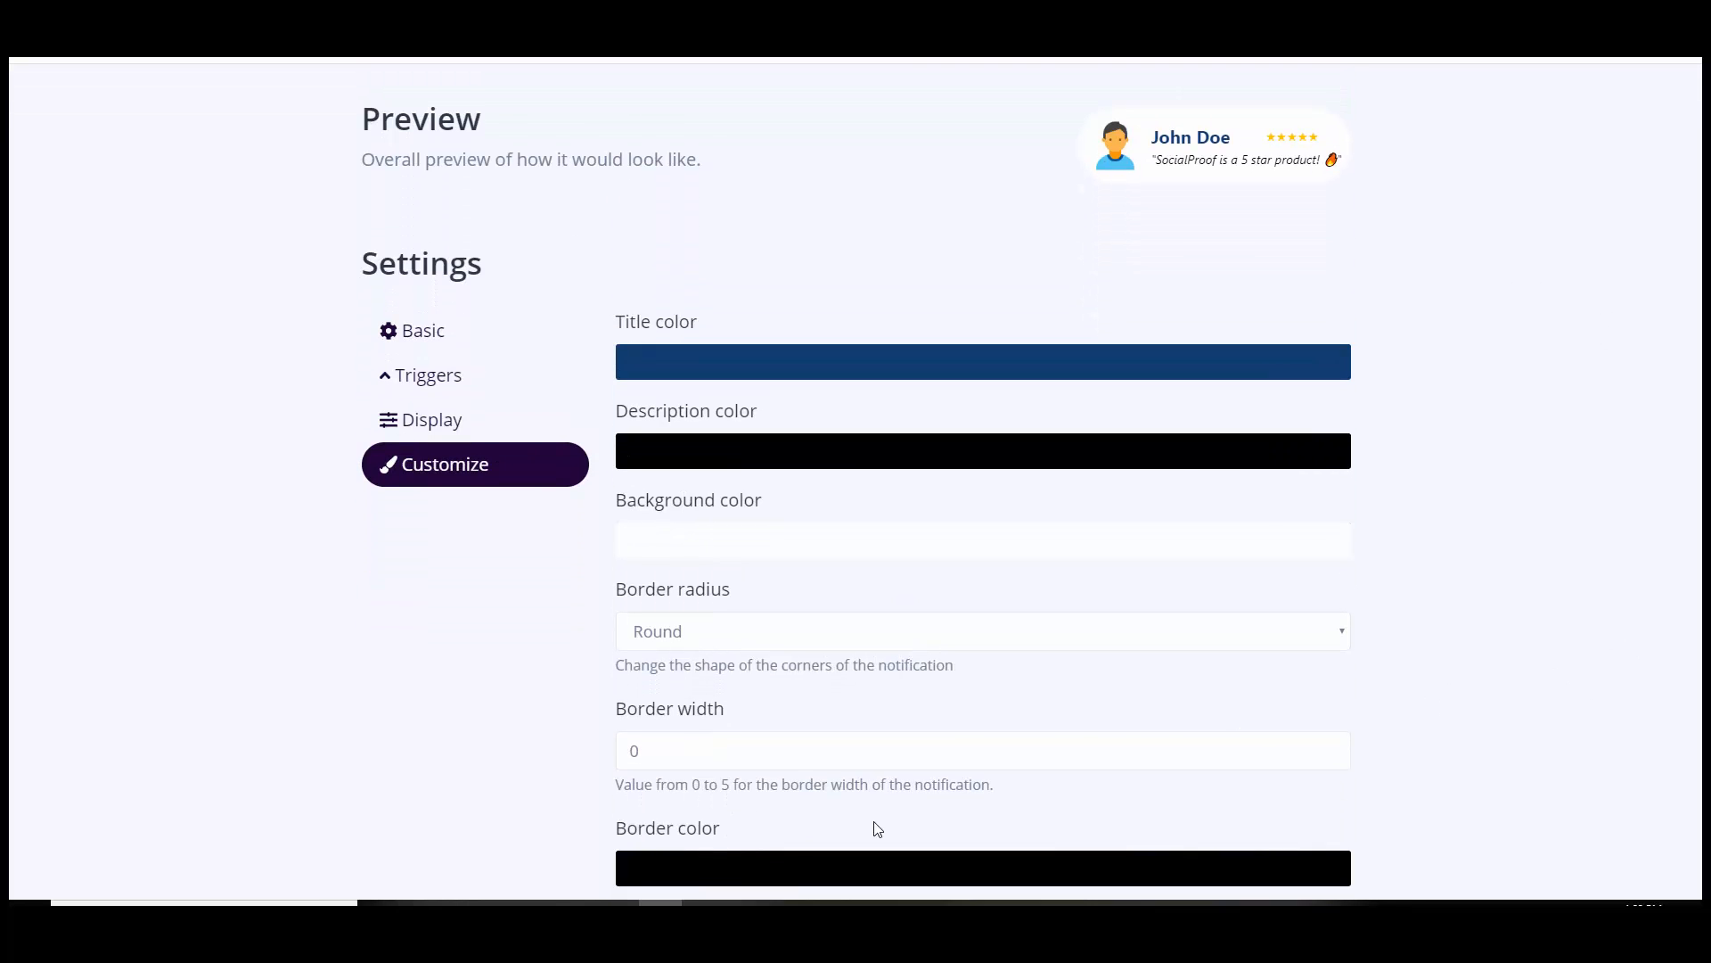
- Set the notification's border width to 5 and its border color to dark red, and check the preview
scroll(624, 832, "down", 3)
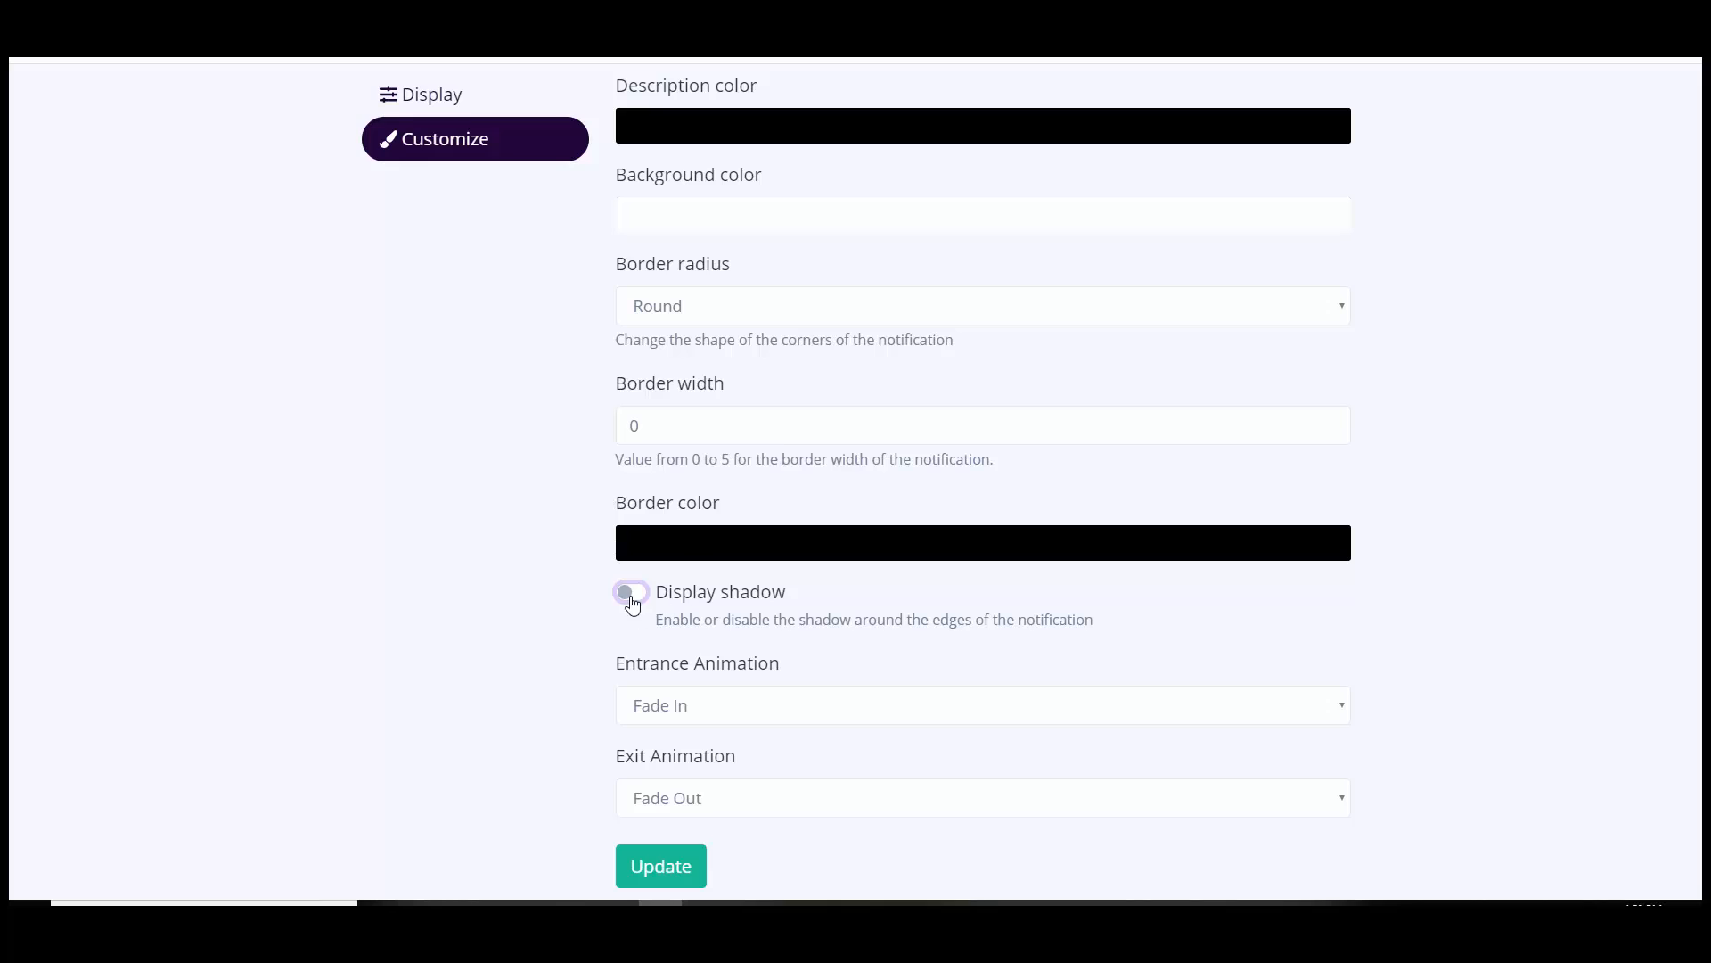
left_click_drag(657, 427, 554, 420)
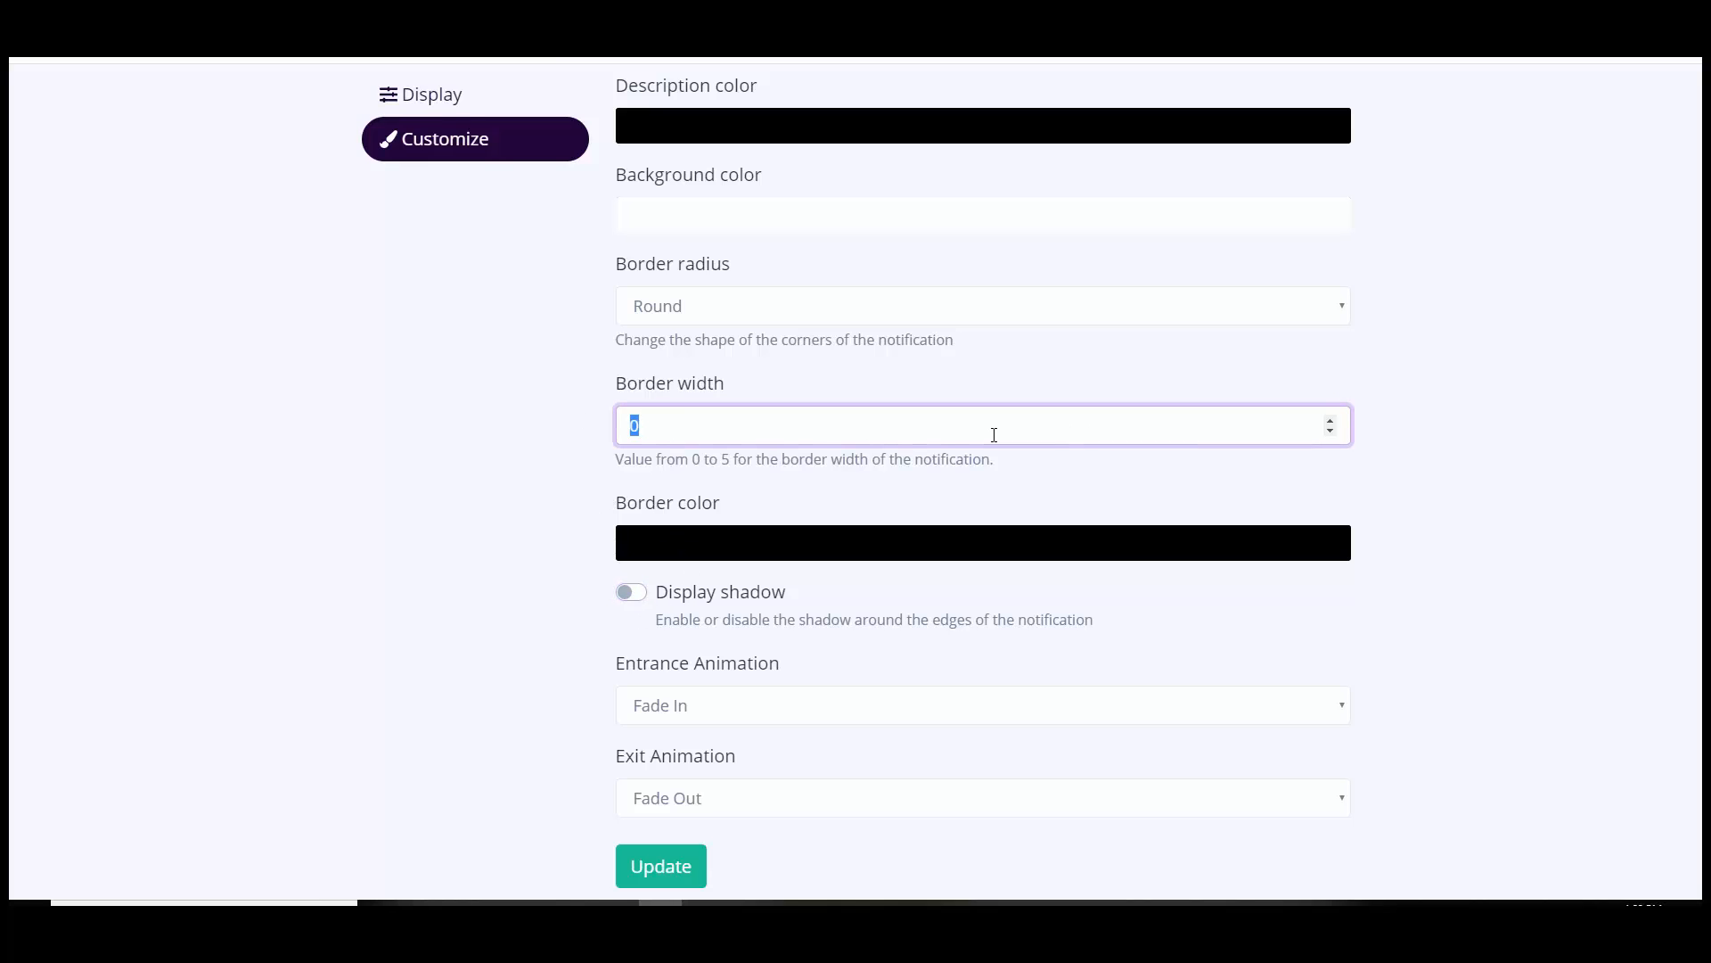
type("5")
left_click(980, 545)
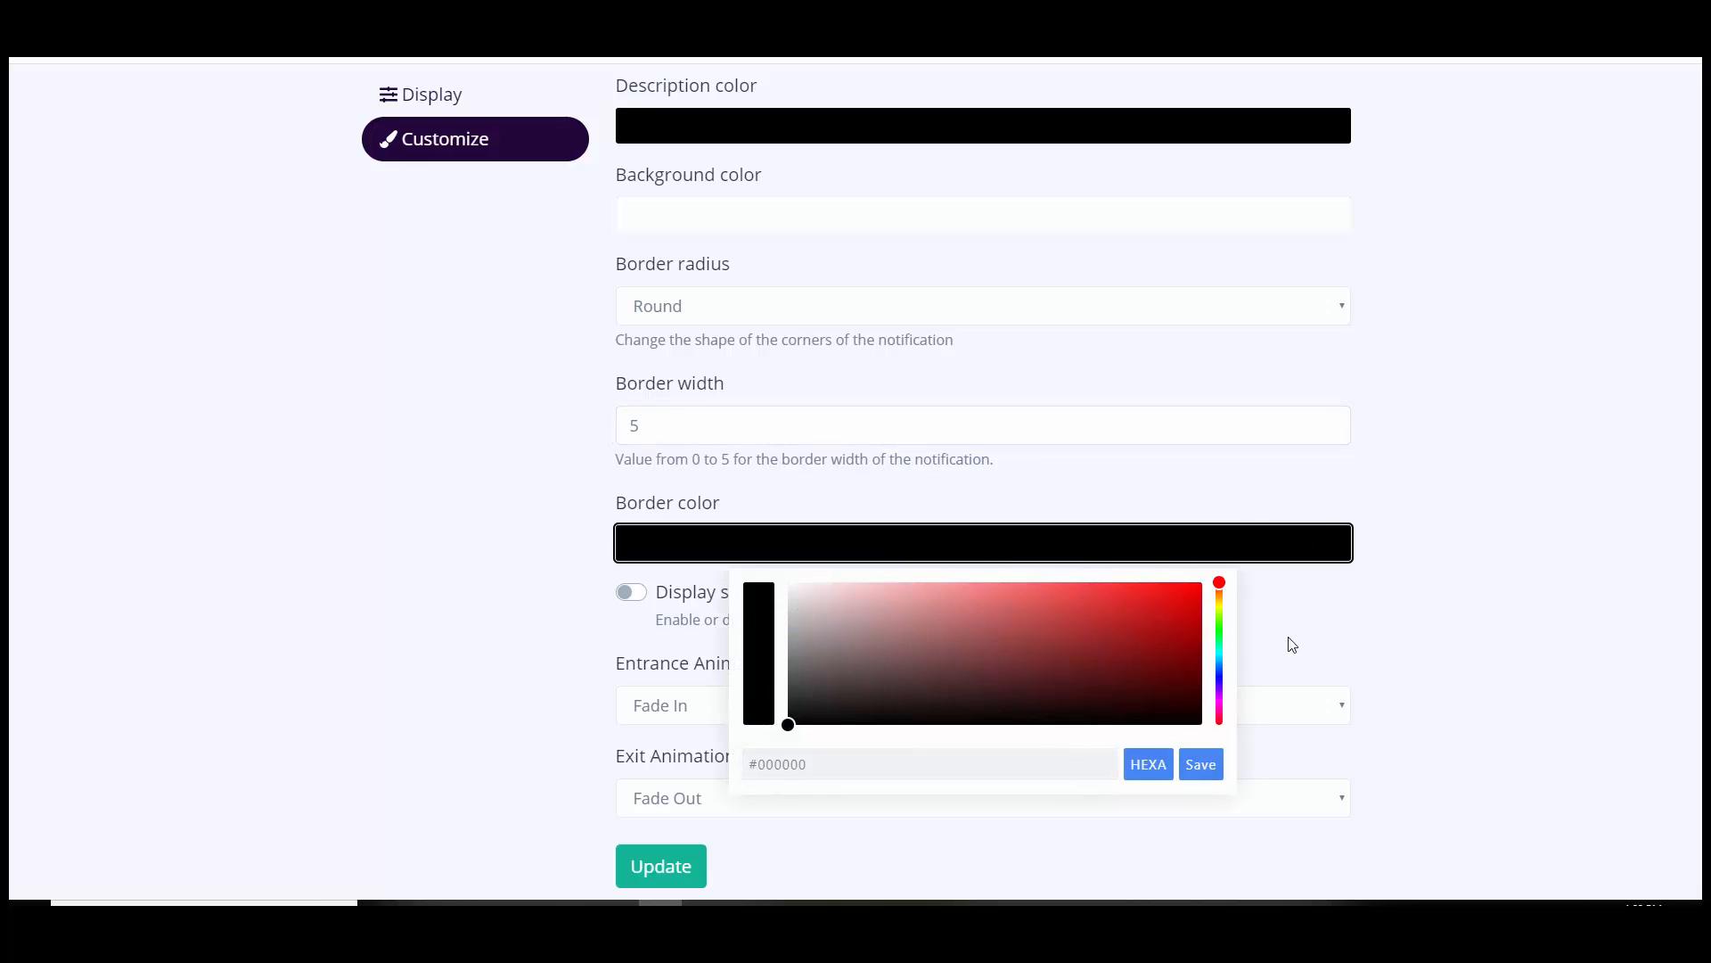
left_click(1153, 608)
left_click(1200, 763)
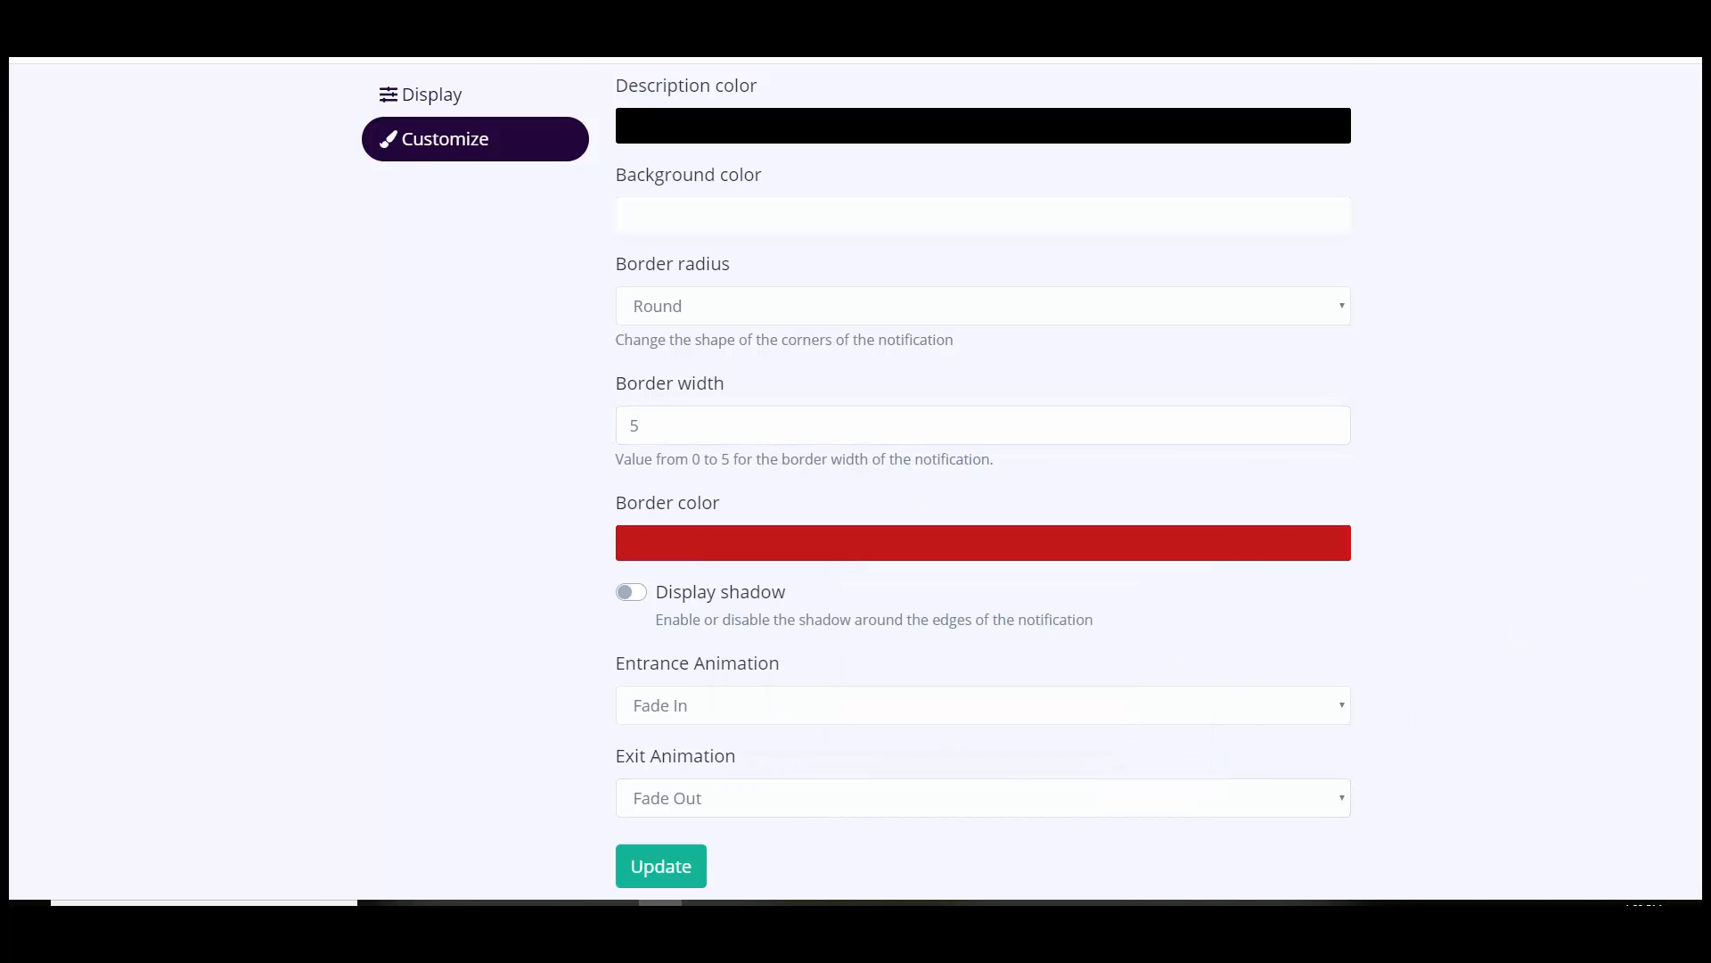
scroll(856, 481, "up", 4)
- Set the entrance animation to Zoom In and the exit animation to Zoom Out, and save the customization settings
scroll(855, 482, "down", 5)
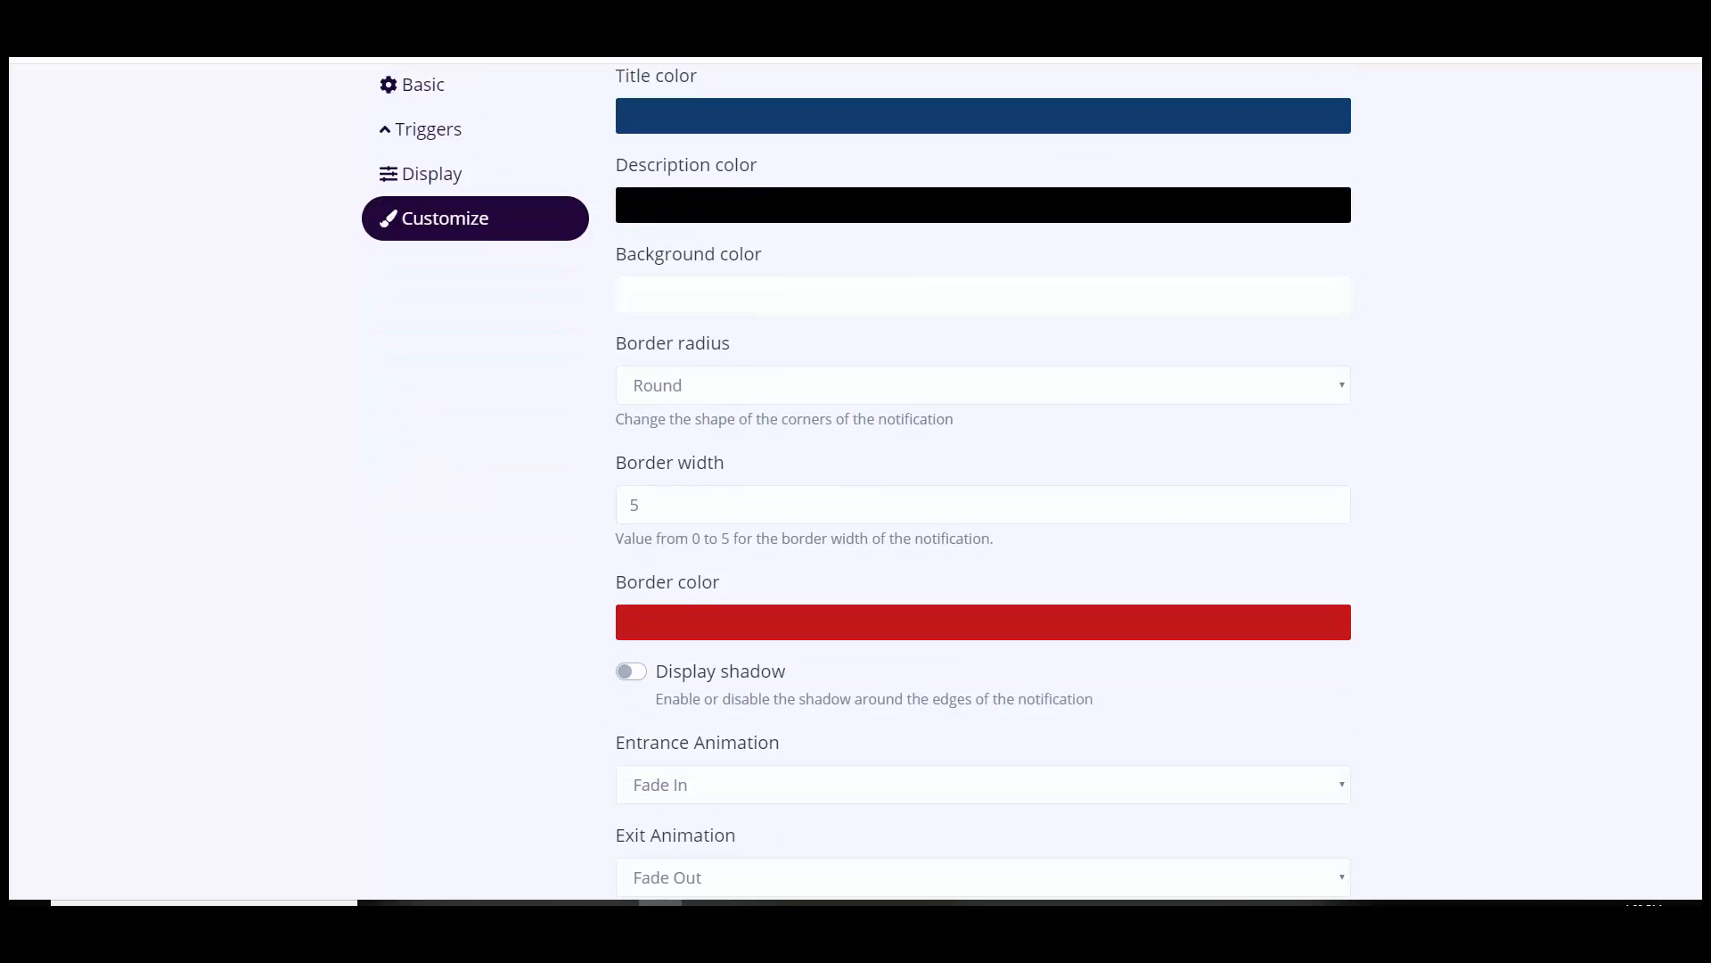
left_click(699, 644)
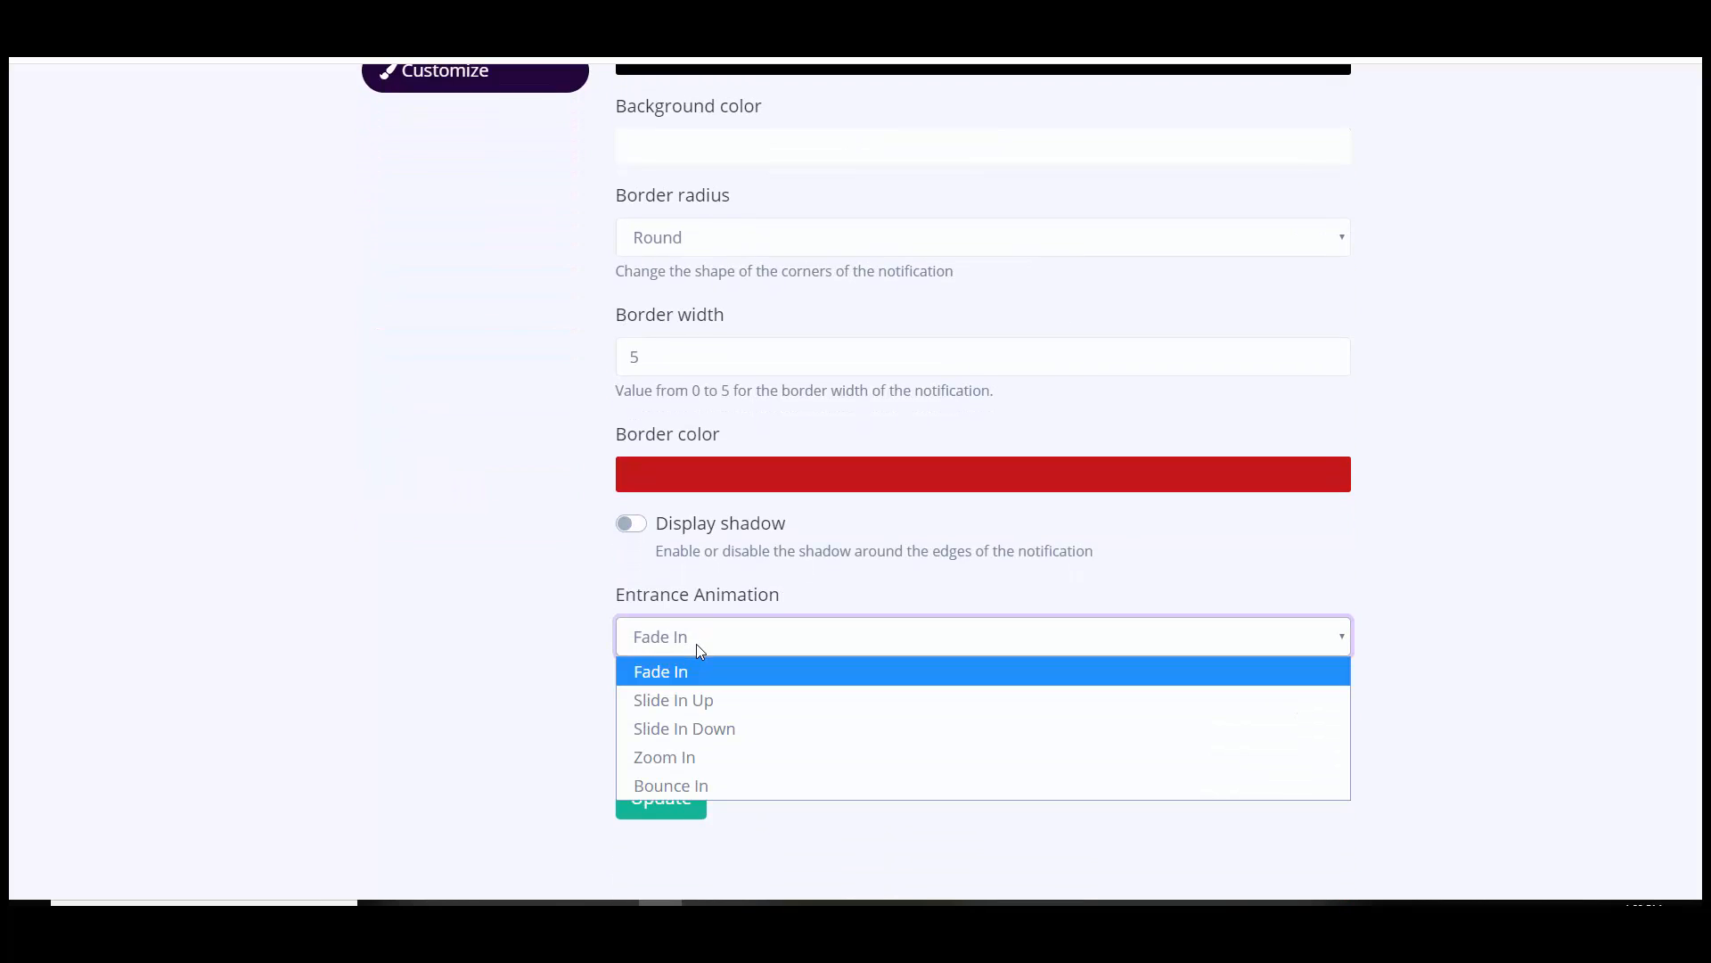
left_click(697, 757)
left_click(707, 740)
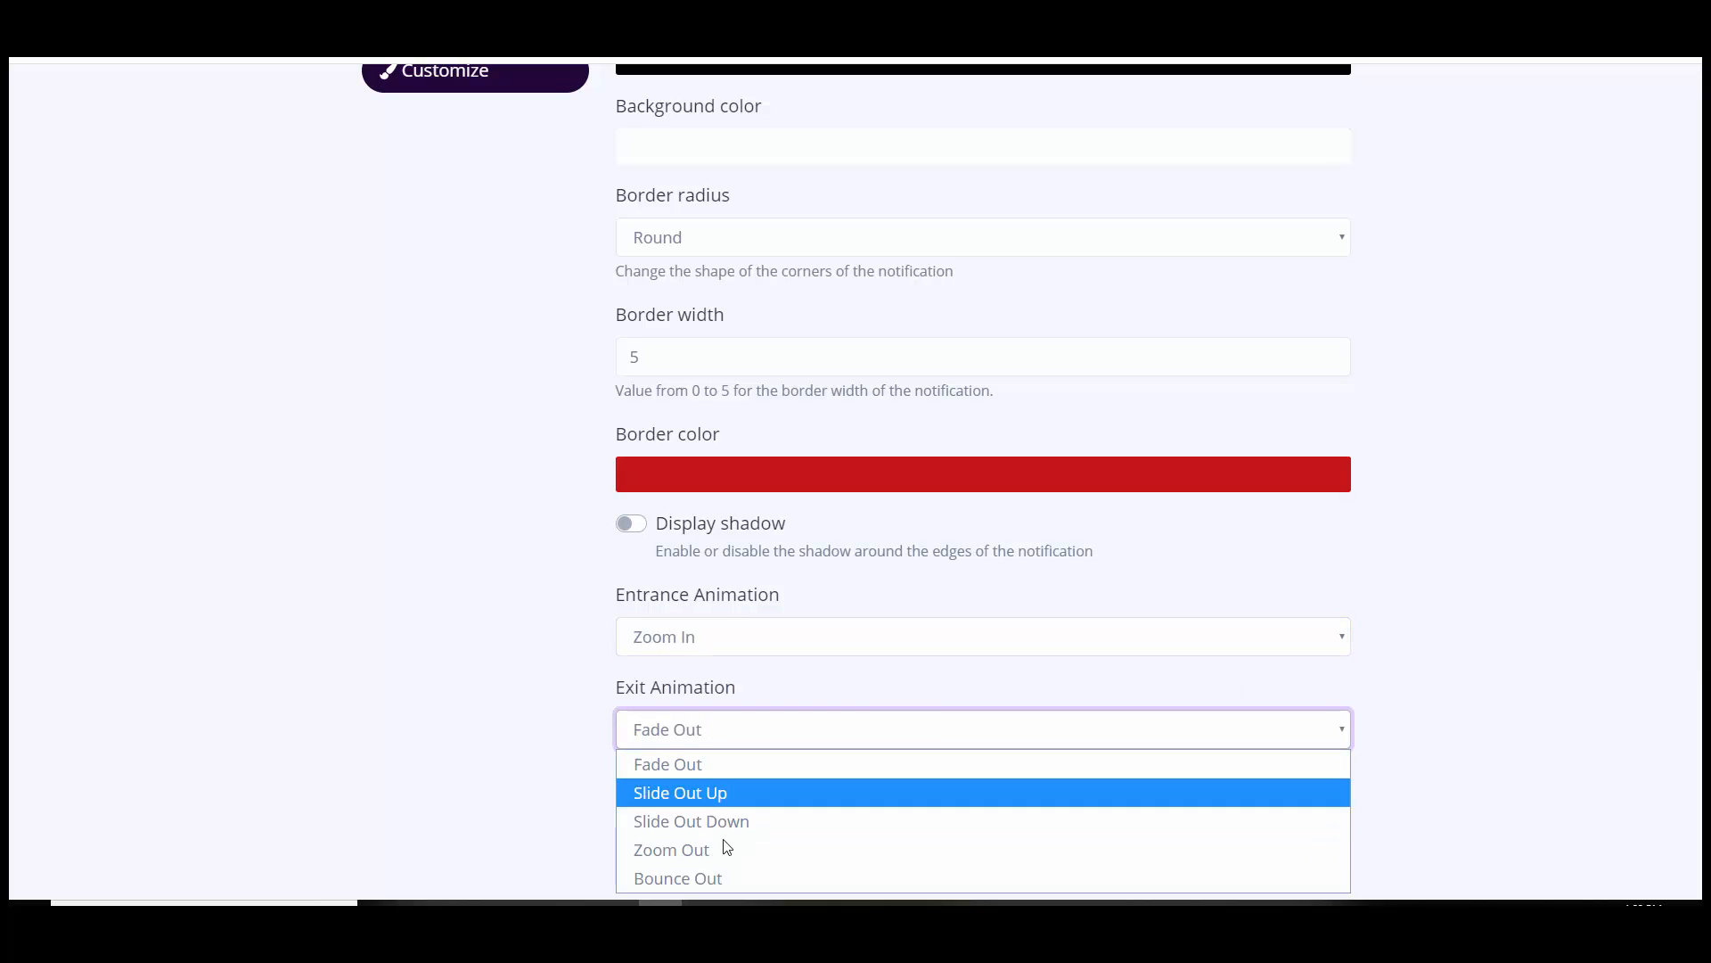
left_click(725, 848)
left_click(658, 798)
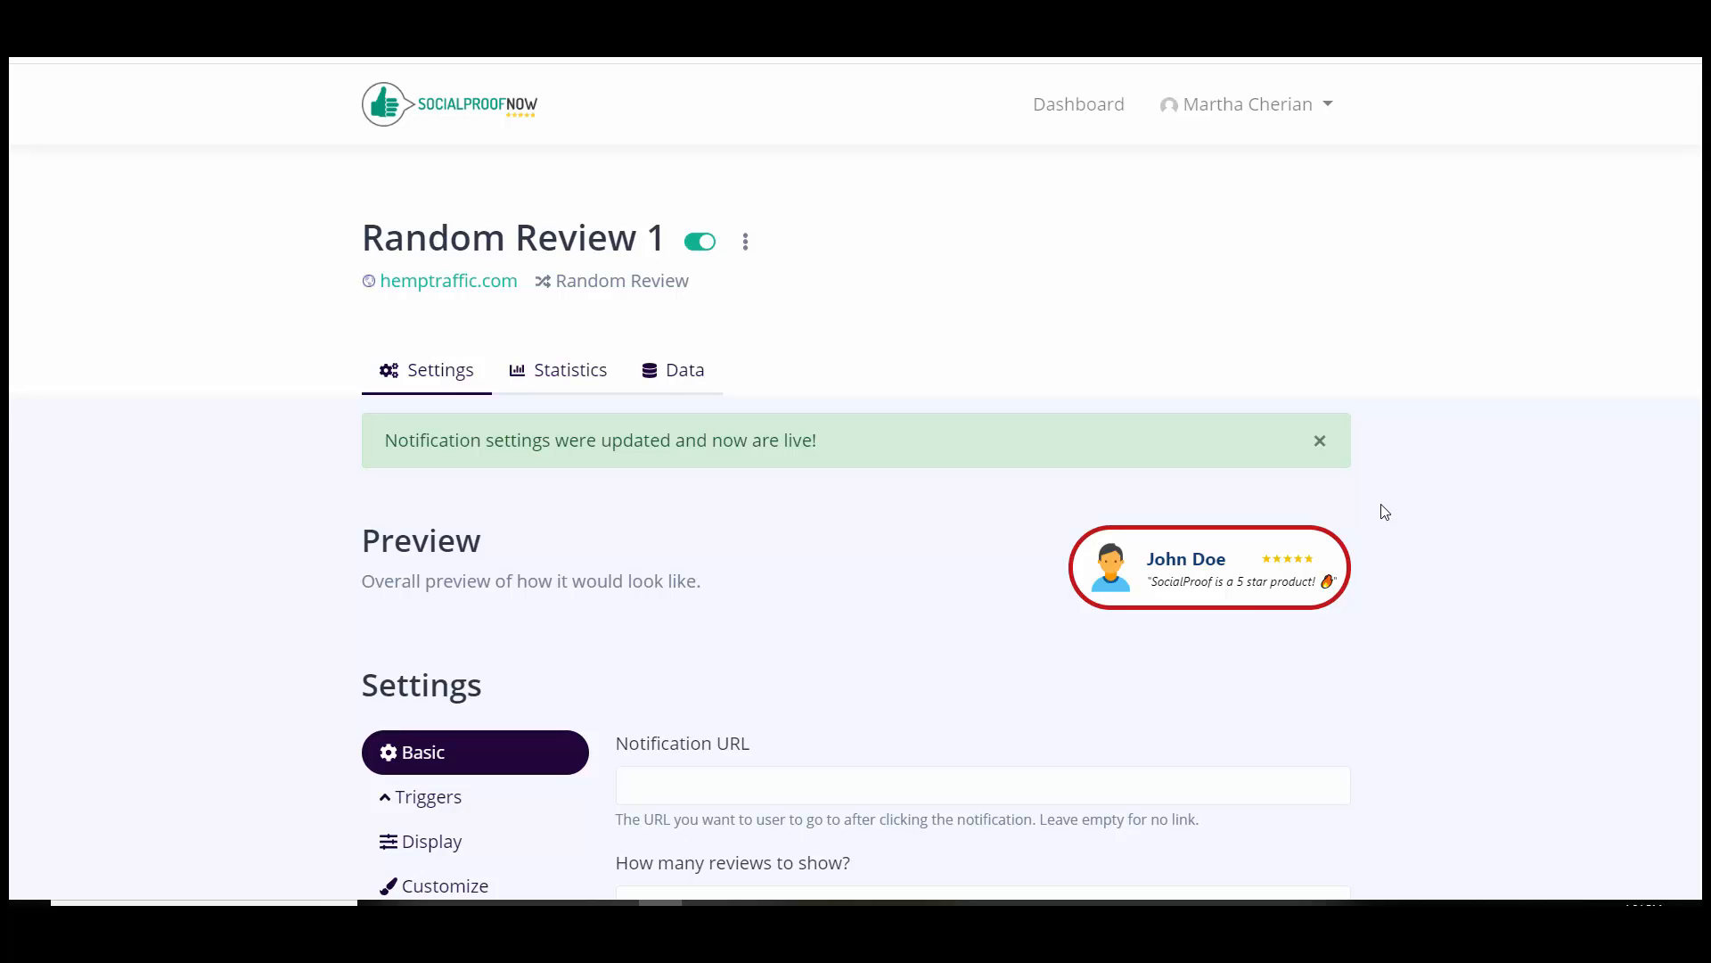
mouse_move(1359, 902)
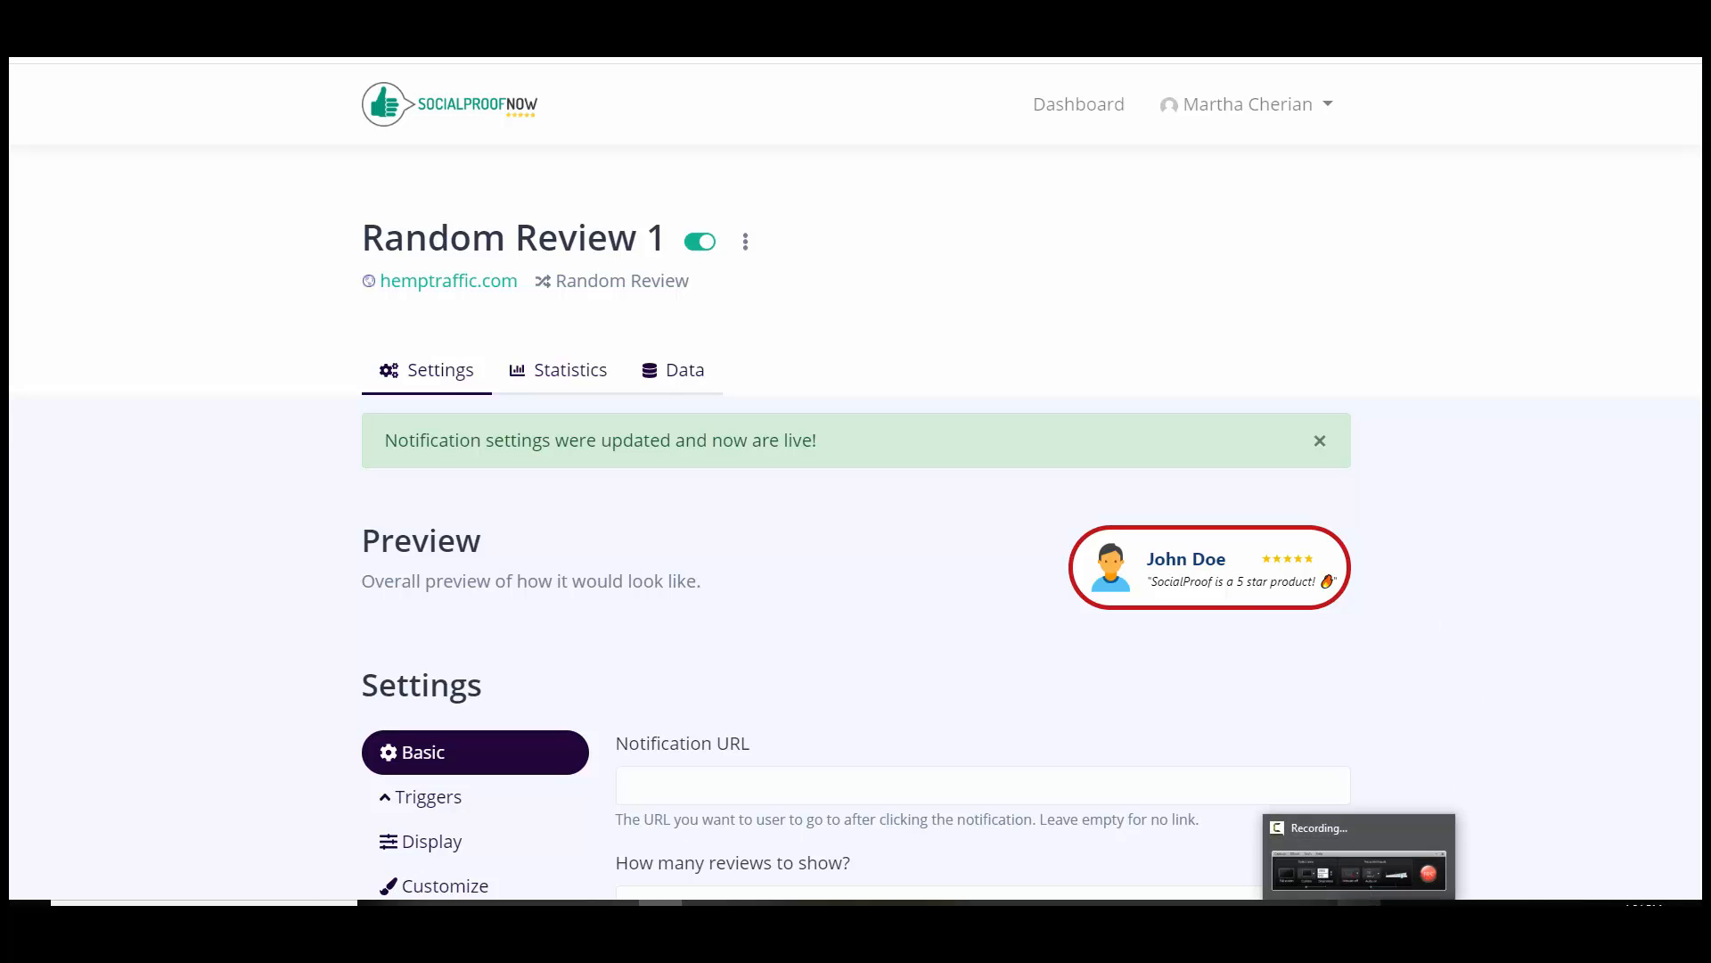